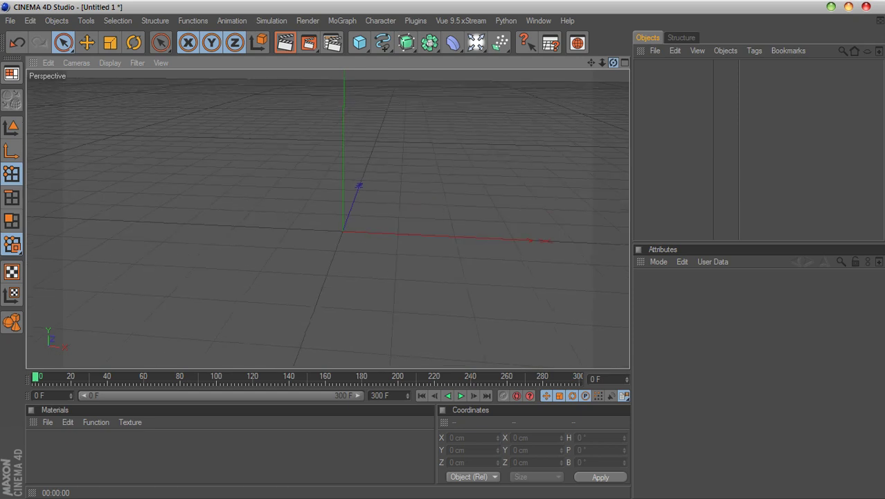
Step: Add a MoText object to the empty scene and show its object properties in an enlarged attributes area
left_click(342, 21)
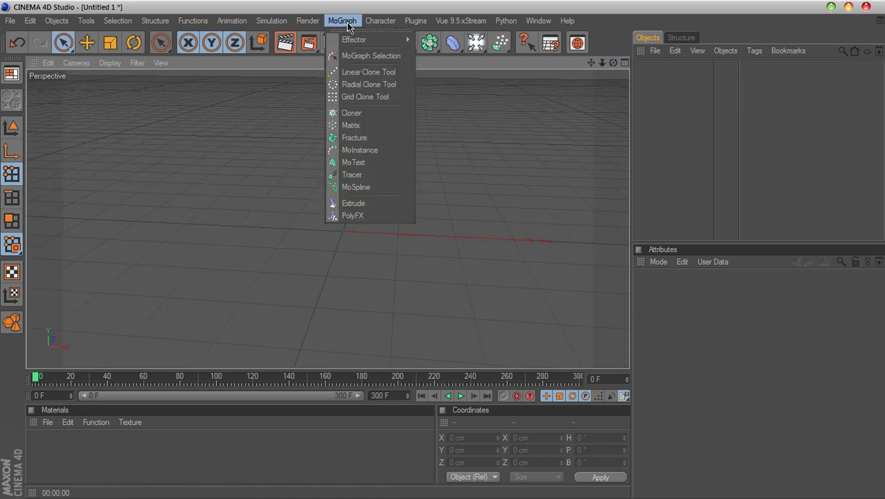
left_click(366, 162)
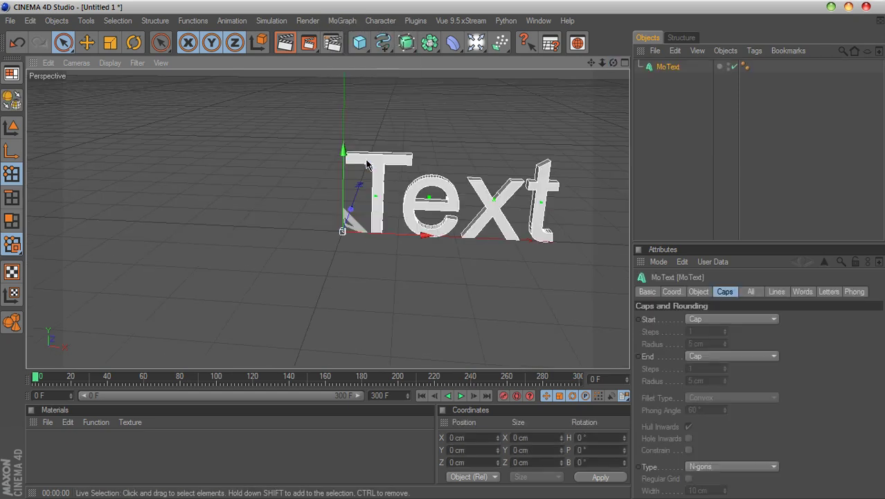
left_click(690, 291)
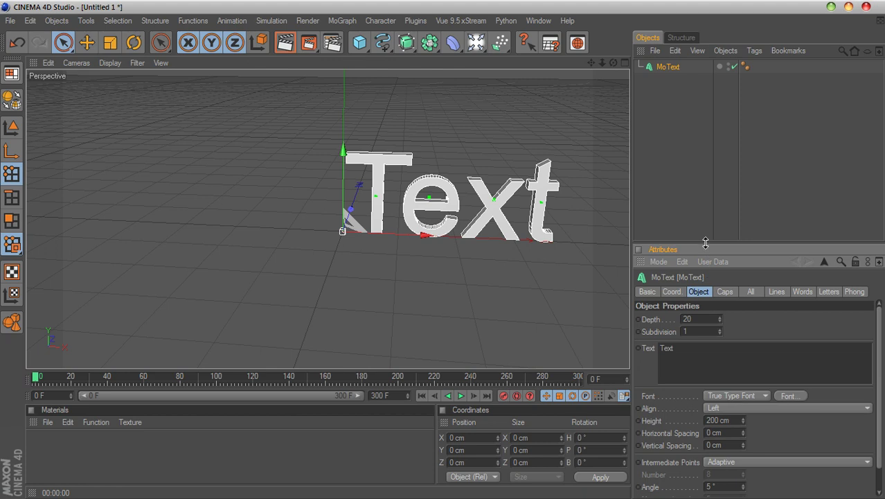
left_click_drag(704, 245, 703, 184)
Step: Replace the MoText object's default text with the single letter "M"
left_click(696, 286)
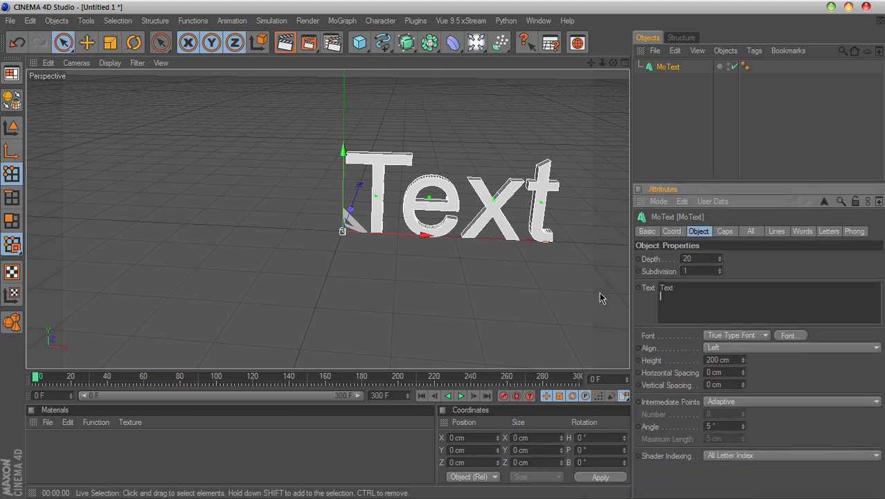
key("BackSpace")
key("BackSpace")
key("BackSpace")
key("BackSpace")
key("BackSpace")
left_click(601, 293)
key("m")
key("y")
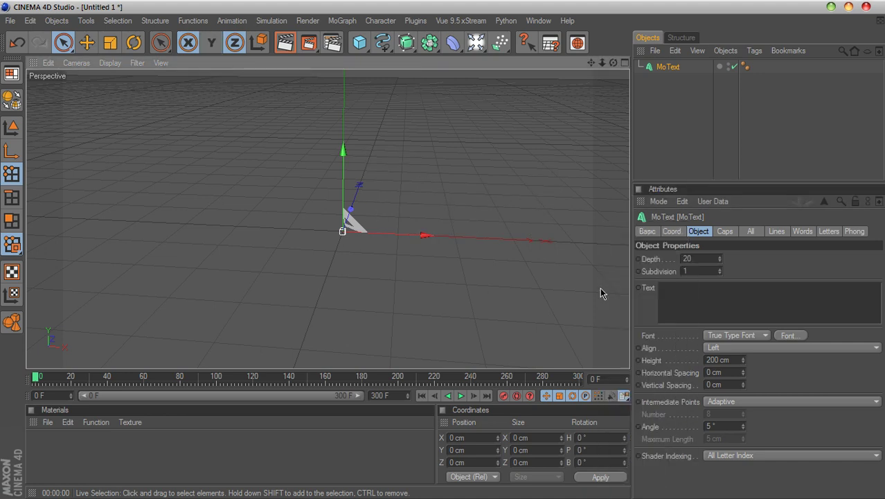
left_click(691, 306)
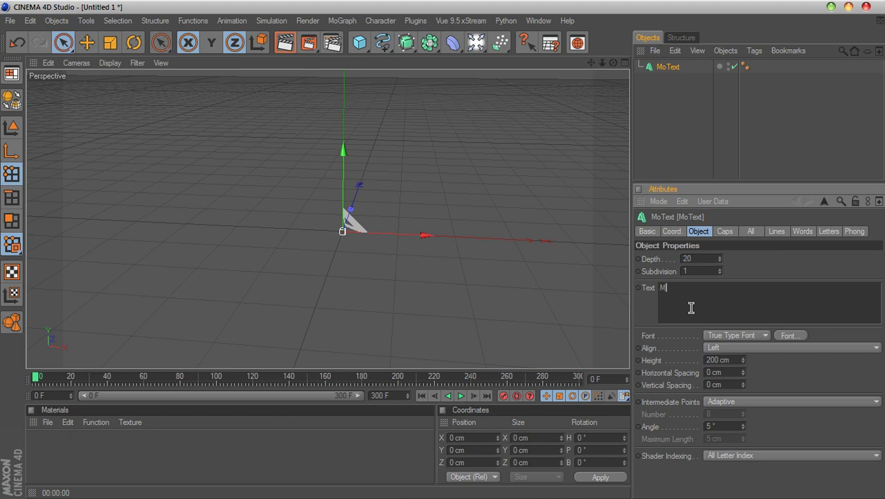
type("M")
Step: Set the MoText object's alignment to Middle and its depth to 60
left_click(689, 271)
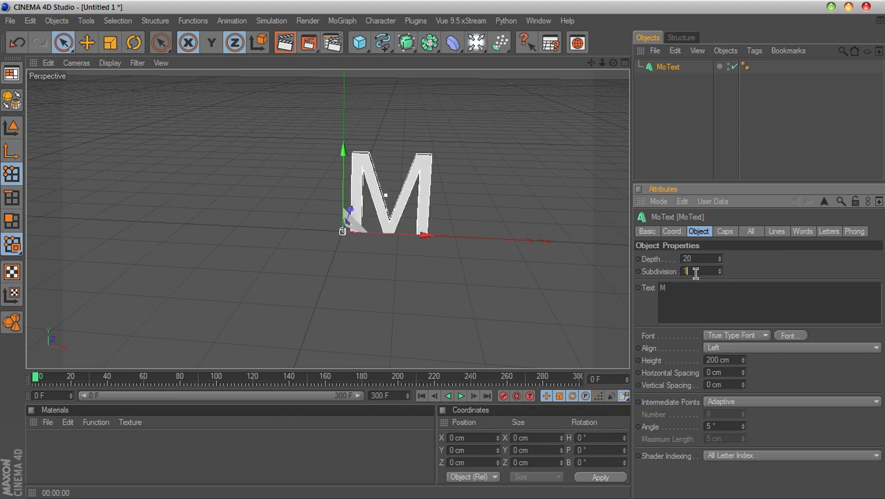
left_click(720, 348)
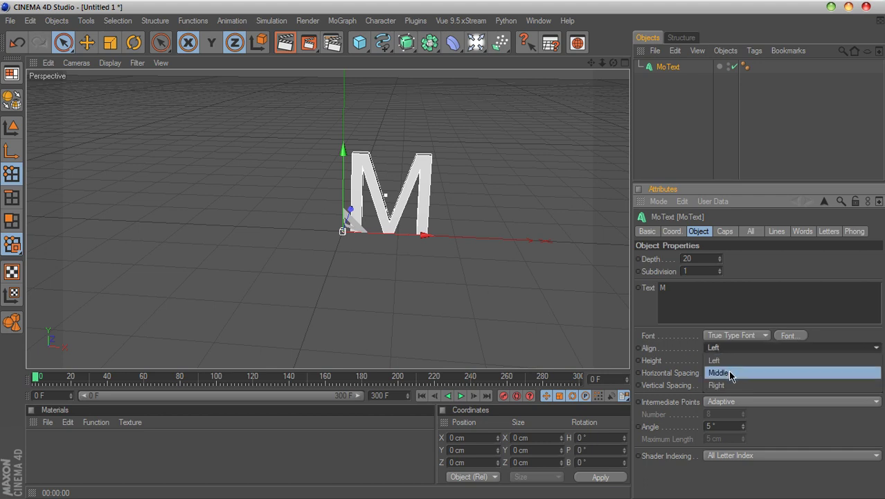
left_click(729, 374)
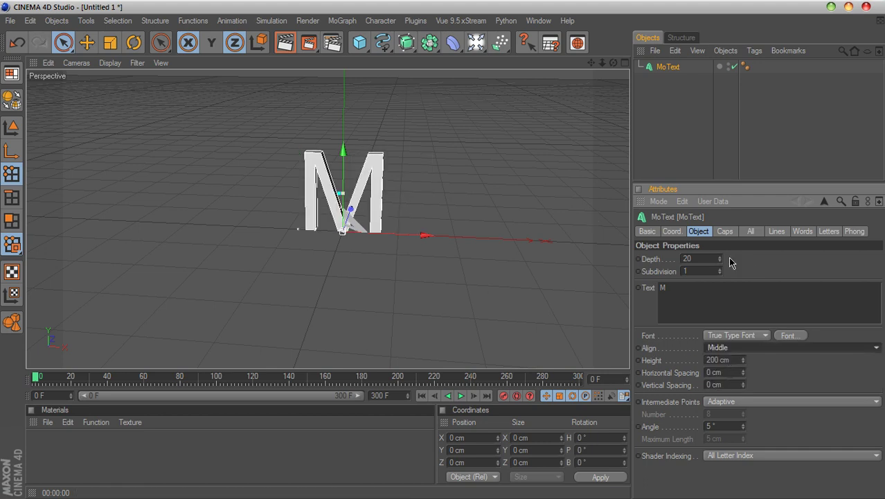
left_click(707, 259)
key("Return")
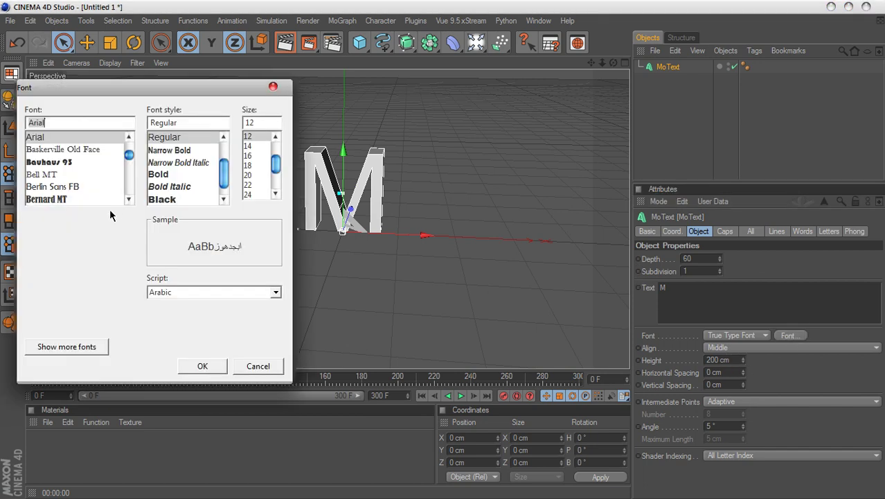
Step: Try Cambria Math in Bold as the font of the letter M
left_click(129, 201)
left_click(129, 201)
left_click(129, 200)
left_click(129, 201)
left_click(127, 201)
left_click(127, 201)
left_click(128, 201)
left_click(128, 201)
left_click(128, 200)
left_click(128, 200)
left_click(128, 200)
left_click(128, 200)
left_click(129, 200)
left_click(128, 200)
left_click(128, 200)
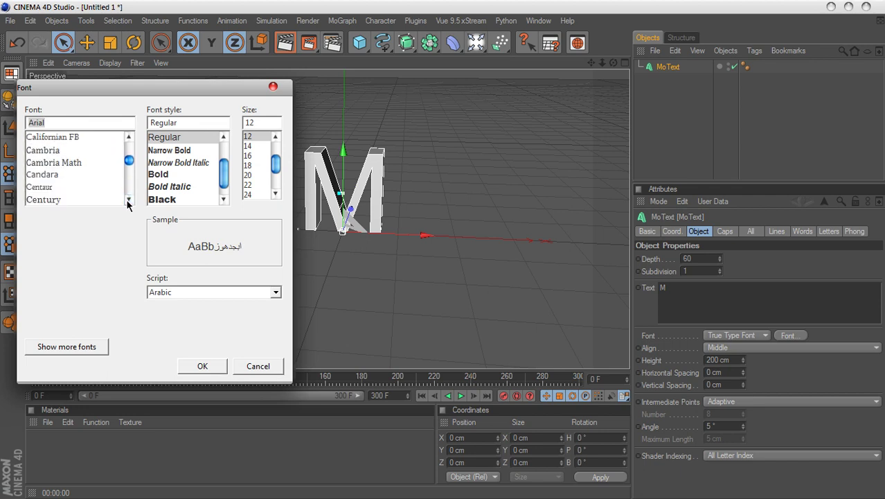
left_click(76, 166)
left_click(158, 163)
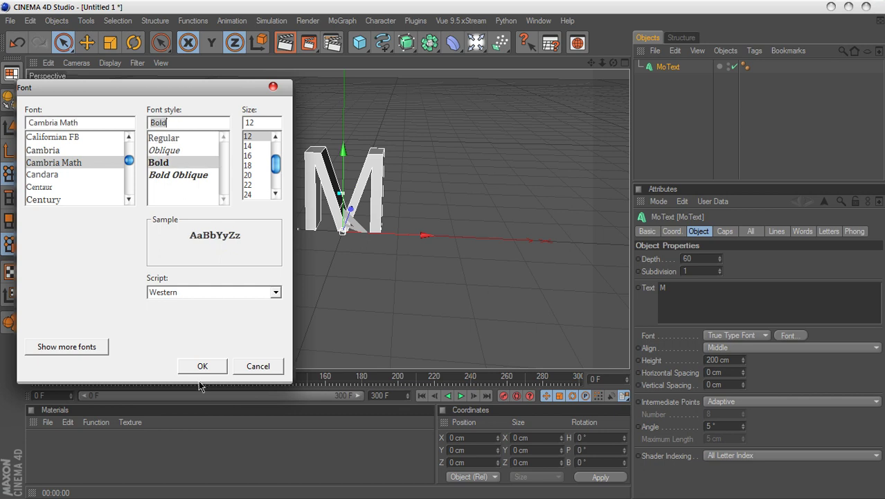
left_click(202, 367)
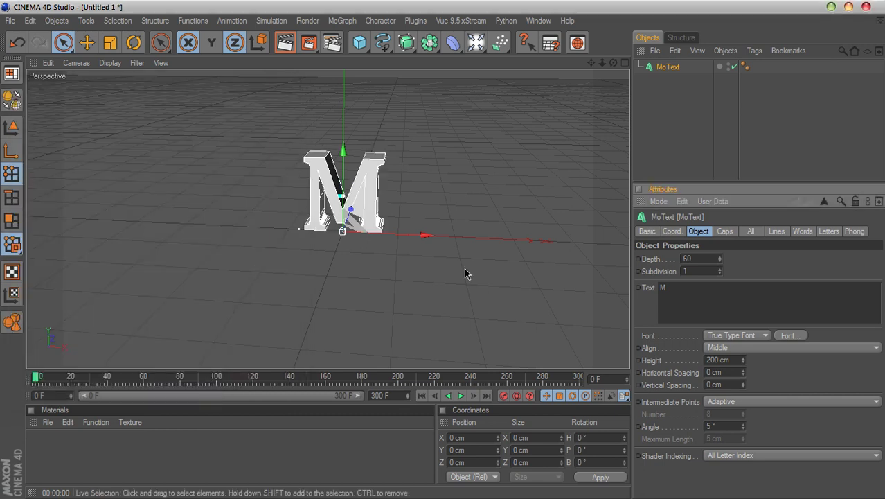
Step: Try Charlemagne Std in Bold as the letter's font
left_click(788, 335)
left_click(128, 200)
left_click(128, 200)
left_click(128, 200)
left_click(110, 163)
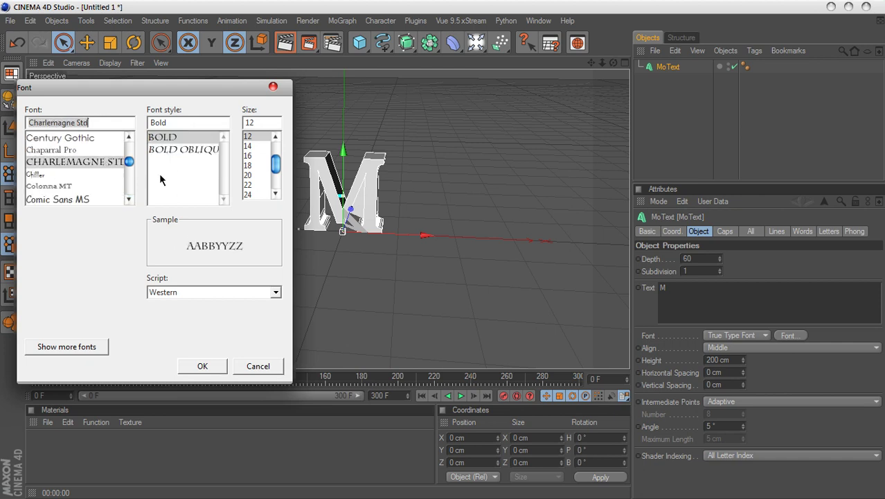
left_click(202, 366)
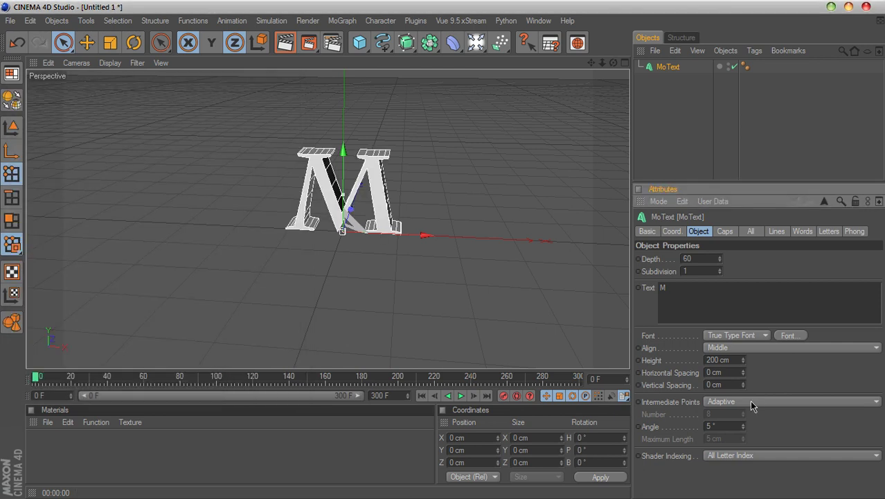
Step: Try Constantia in Bold as the letter's font
left_click(788, 335)
left_click(128, 199)
left_click(128, 199)
left_click(67, 173)
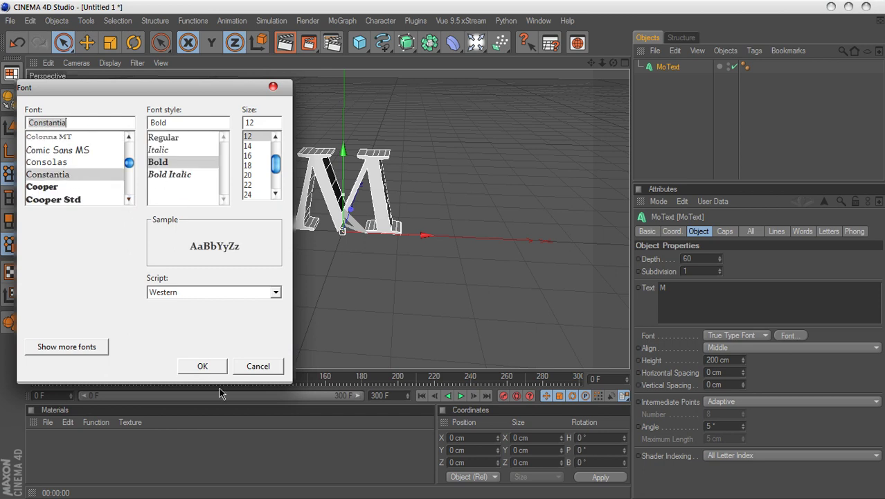
left_click(207, 368)
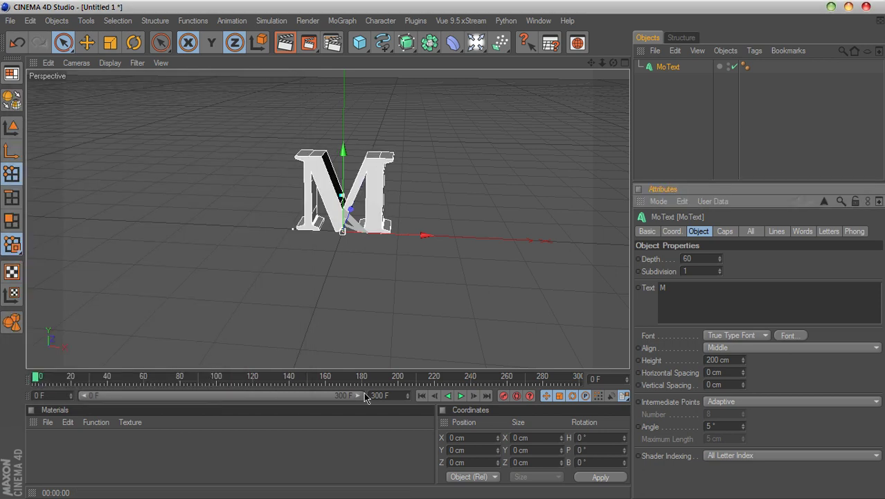
Step: Try Franklin Gothic in Bold as the letter's font
left_click(790, 335)
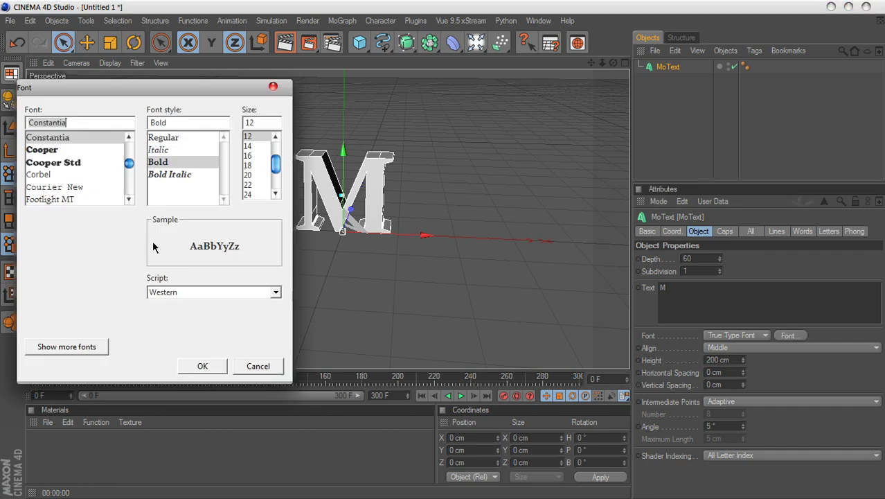
left_click(129, 200)
left_click(129, 201)
left_click(129, 200)
left_click(87, 174)
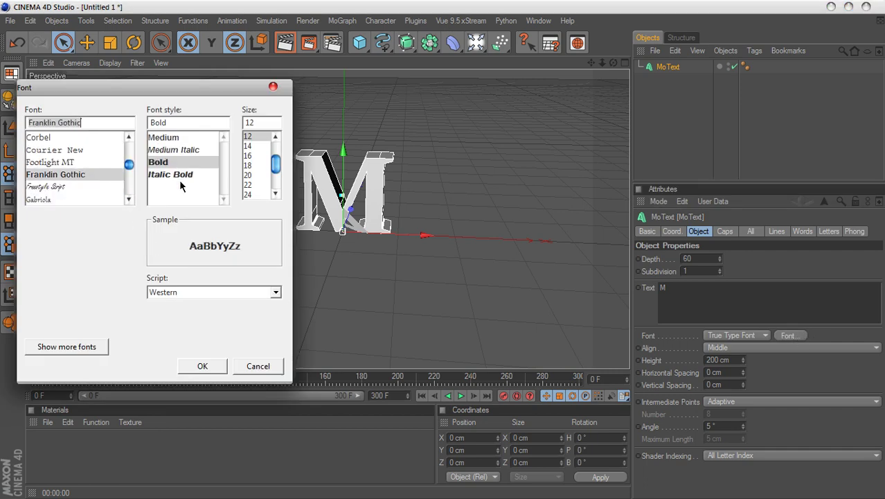
left_click(202, 366)
Step: Set both the start and end caps of the MoText object to Fillet Cap
left_click_drag(590, 62, 612, 69)
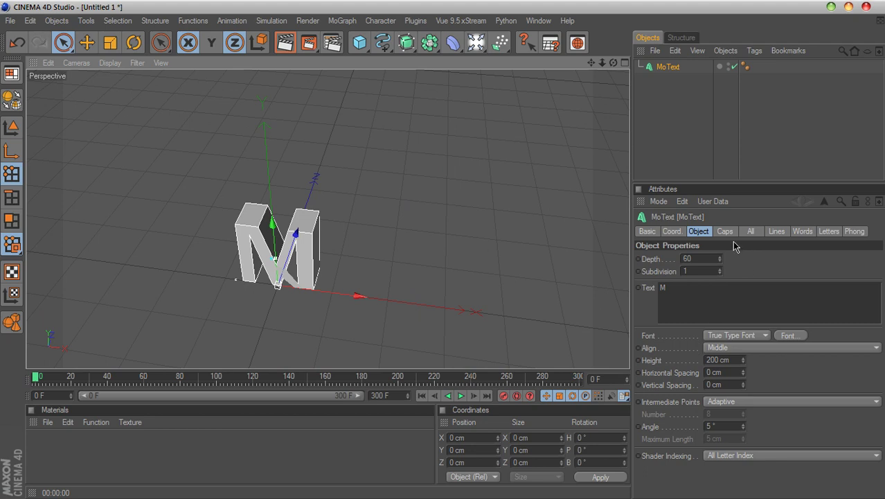
left_click(725, 233)
left_click(713, 261)
left_click(713, 309)
left_click(718, 297)
left_click(715, 347)
Step: Give the start and end fillet caps a radius of 3 cm and 4 steps each
double_click(705, 284)
type("3")
double_click(705, 321)
type("3")
key("Return")
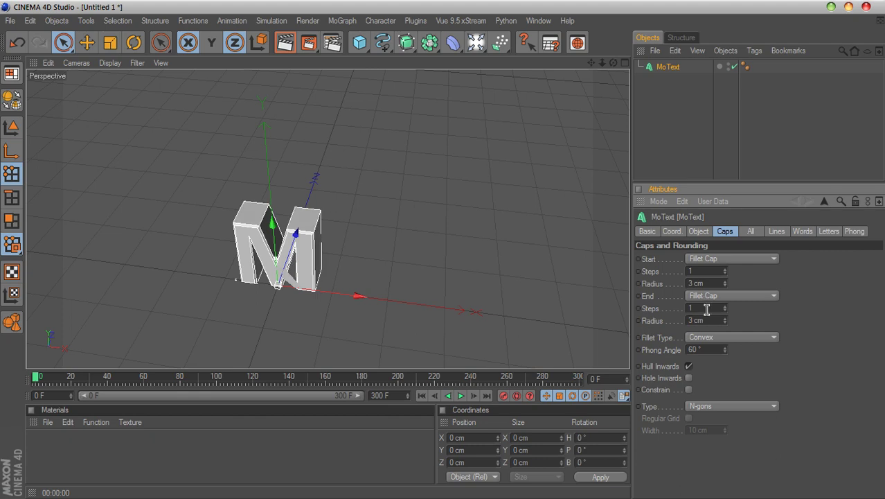
type("4")
key("Return")
Step: Render the perspective view to check the letter's rounded edges, and inspect the letter from both sides
left_click_drag(613, 63, 672, 14)
scroll(543, 127, "up", 5)
left_click(282, 42)
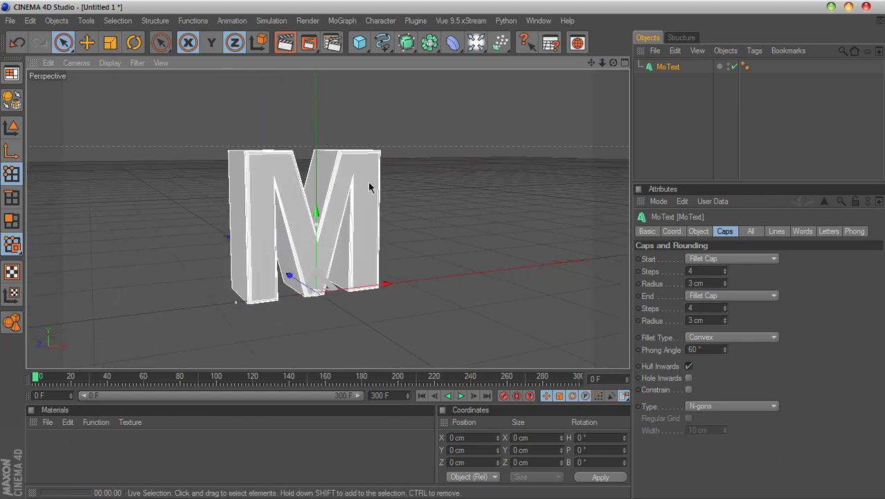
left_click_drag(613, 62, 543, 122)
scroll(543, 123, "down", 3)
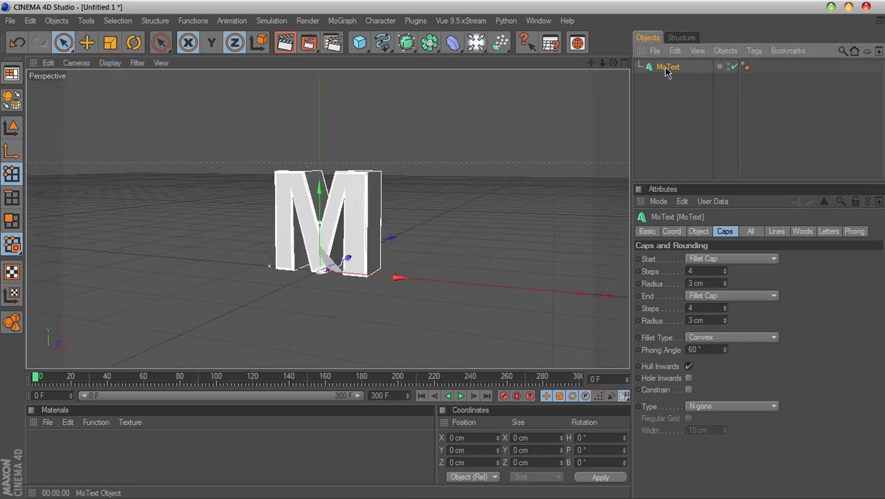
Step: Try Georgia in Bold as the font of the filleted letter
left_click(700, 231)
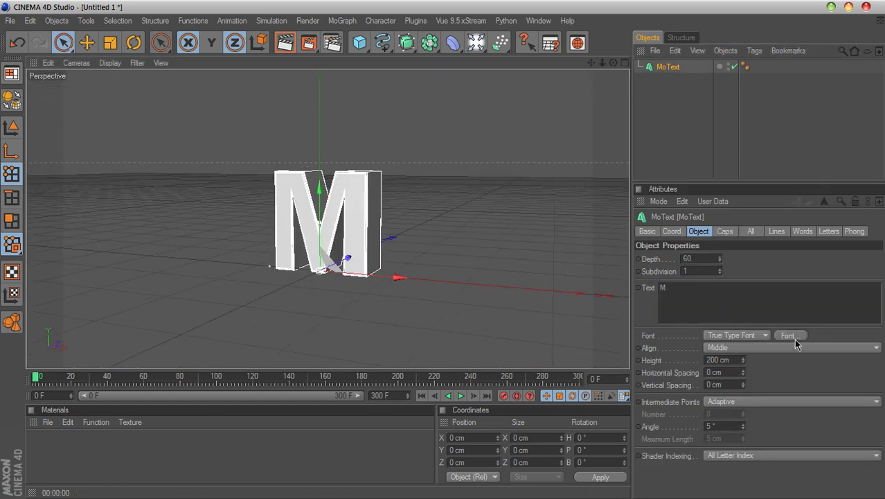
left_click(790, 335)
left_click(45, 189)
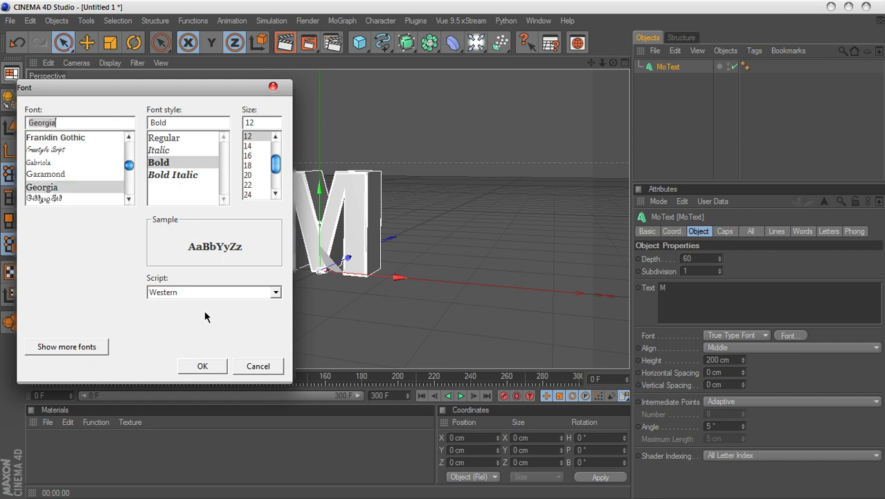
left_click(203, 366)
Step: Try Kozuka Gothic Pro in style B as the letter's font, after considering Insaniburger
left_click(789, 335)
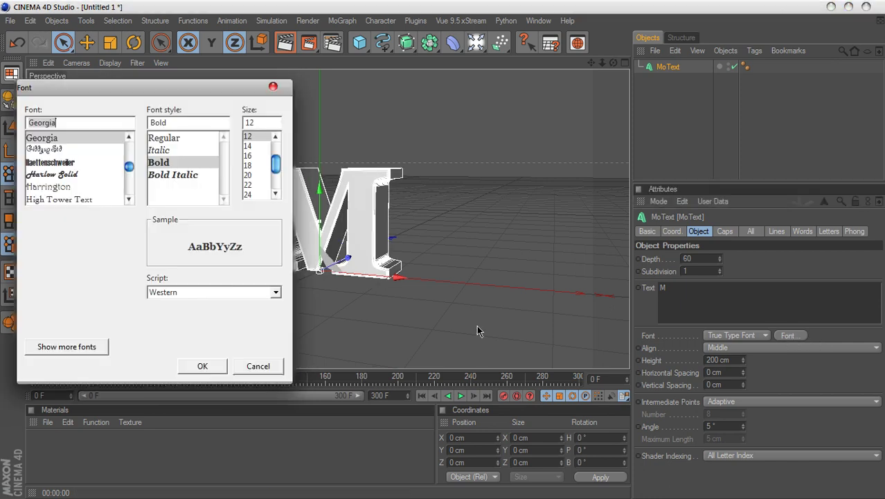
left_click(128, 198)
left_click(128, 199)
left_click(128, 198)
left_click(128, 199)
left_click(75, 175)
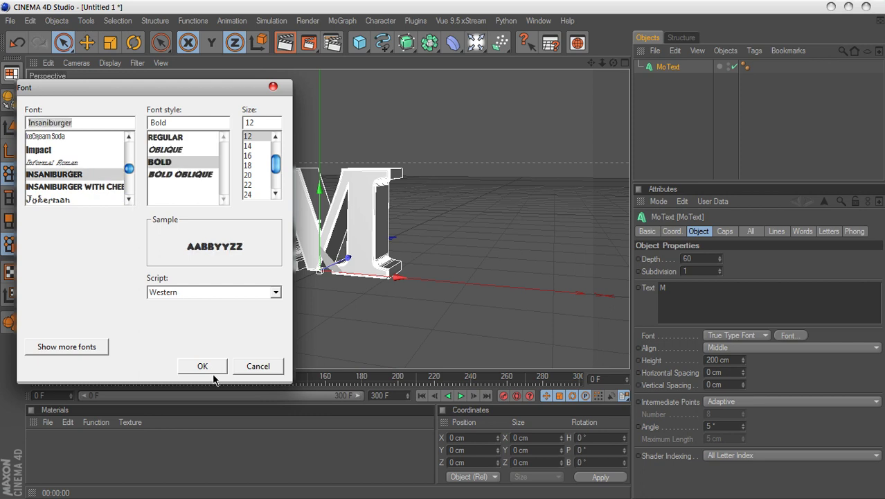
left_click(128, 199)
left_click(129, 199)
left_click(128, 198)
left_click(63, 149)
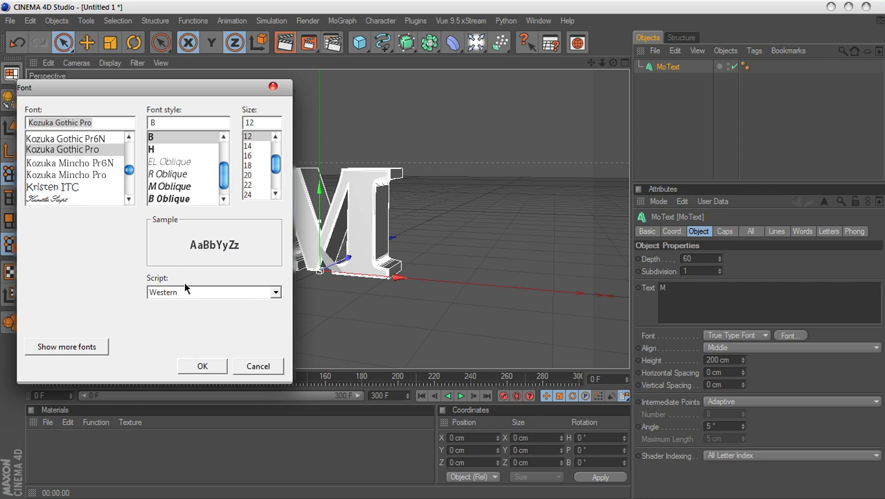
left_click(203, 366)
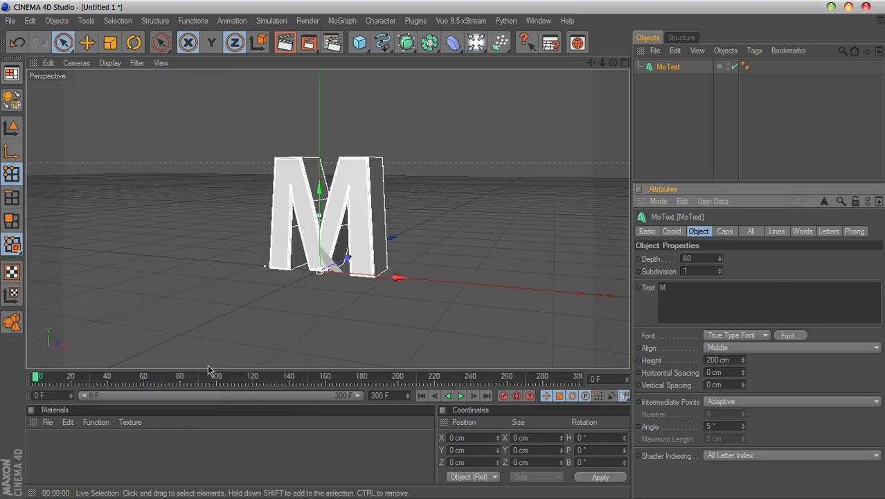
Step: Try Lithos Pro in Black as the letter's font
left_click(789, 335)
scroll(133, 202, "down", 2)
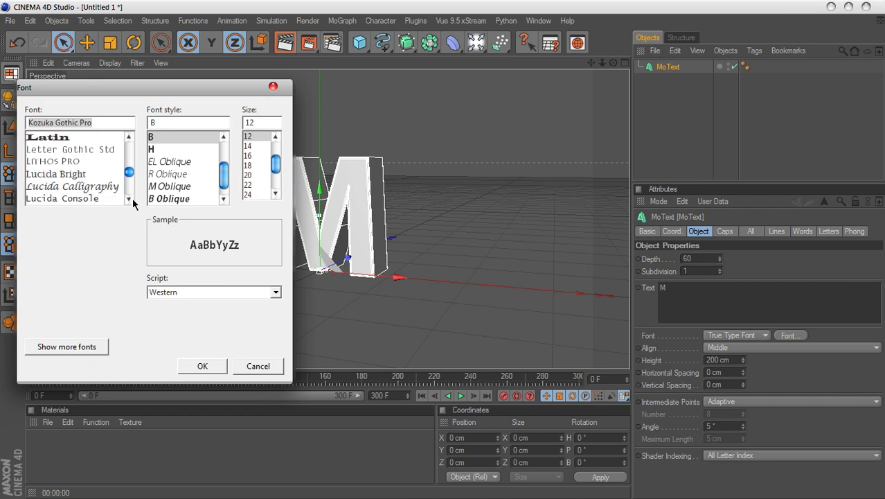
left_click(70, 161)
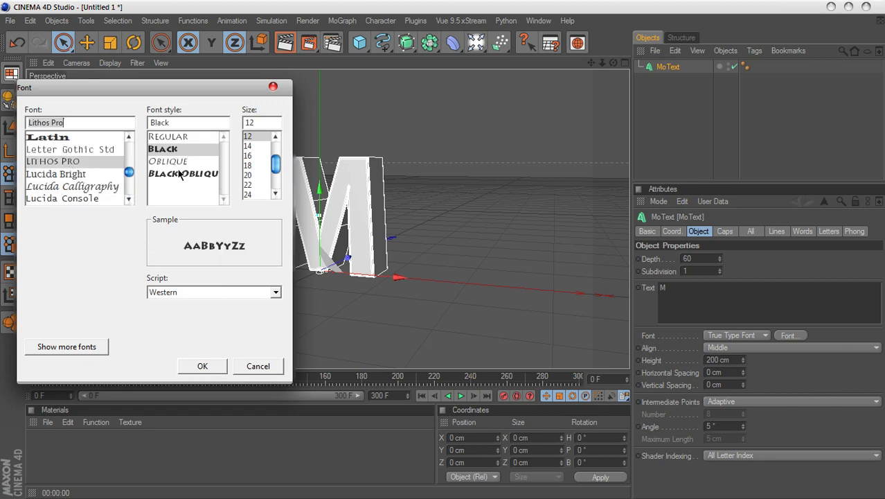
left_click(204, 367)
Step: Find Century Gothic in the font list and apply it in Bold to the letter M
left_click(788, 335)
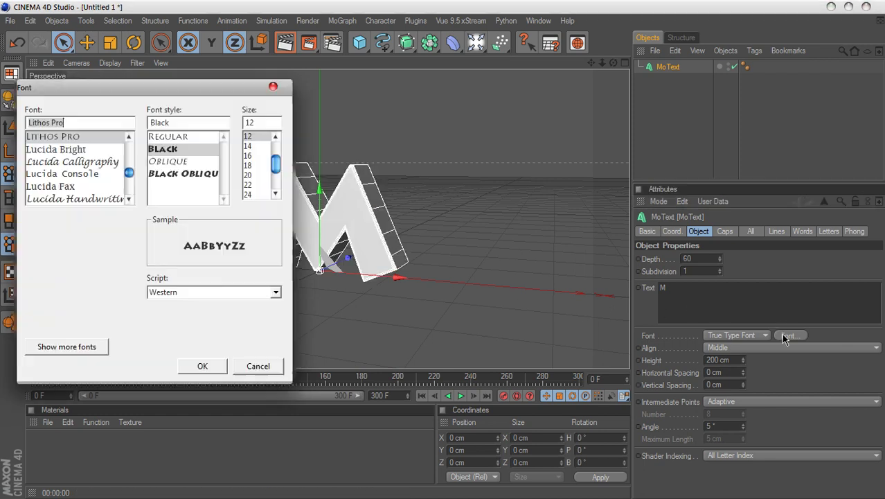
type("cen")
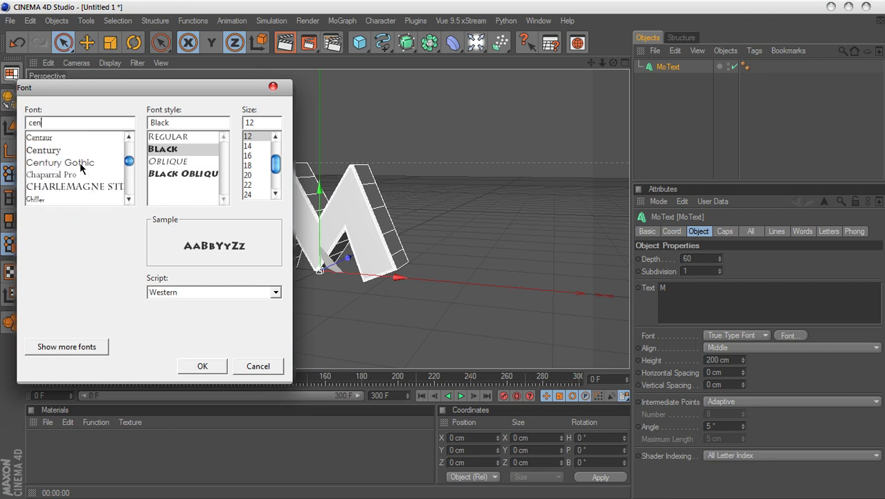
left_click(80, 162)
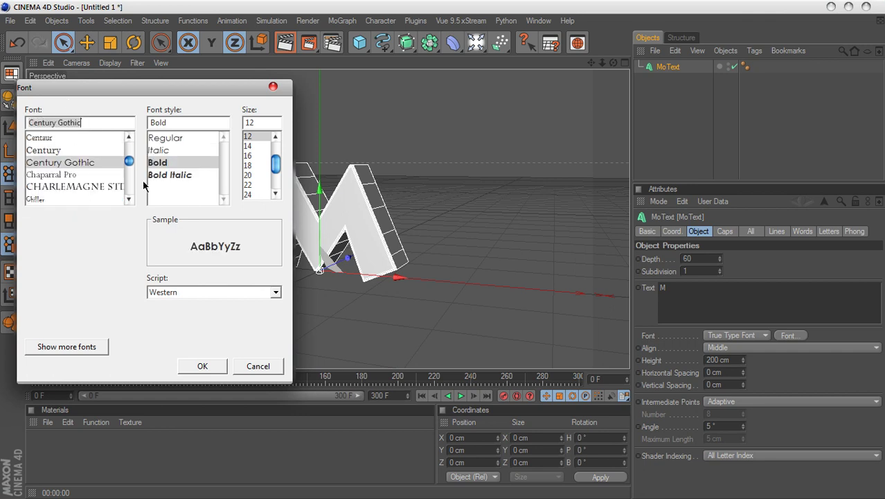
left_click(185, 371)
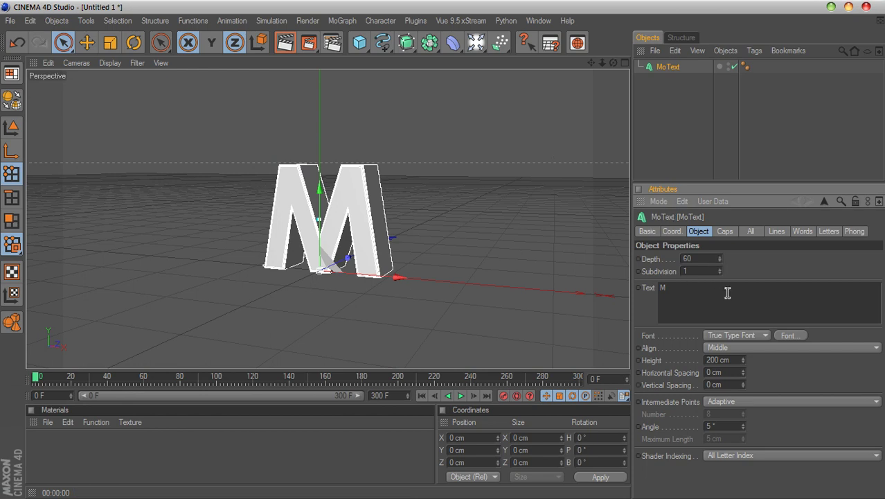
left_click(854, 231)
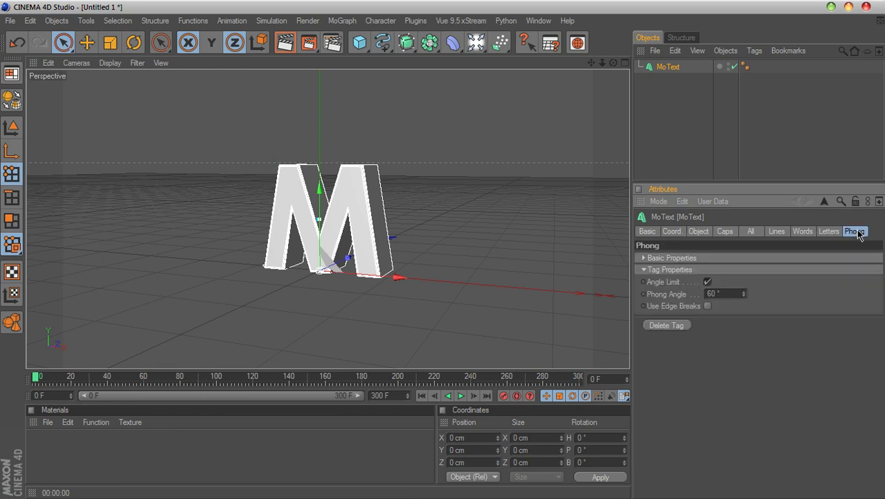
left_click(822, 231)
left_click(725, 232)
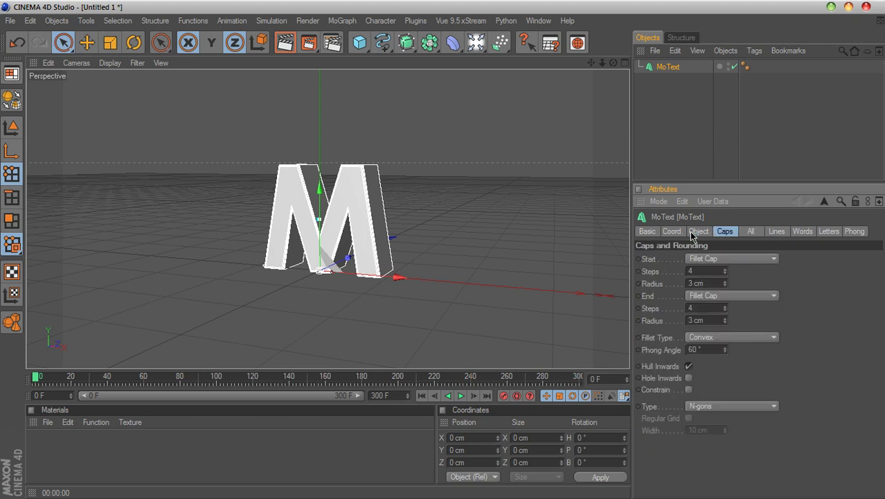
Step: Raise the letter M straight up along its vertical axis so it stands well above the floor grid
left_click_drag(613, 62, 597, 41)
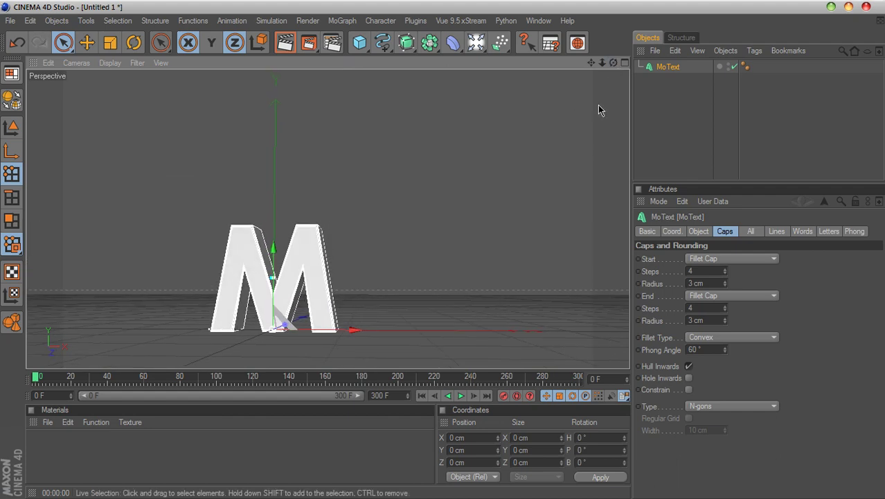
left_click_drag(275, 255, 273, 144)
mouse_move(590, 63)
left_mouse_down()
mouse_move(651, 76)
mouse_move(526, 78)
mouse_move(608, 91)
mouse_move(618, 81)
mouse_move(611, 66)
mouse_move(558, 76)
mouse_move(579, 58)
left_mouse_up()
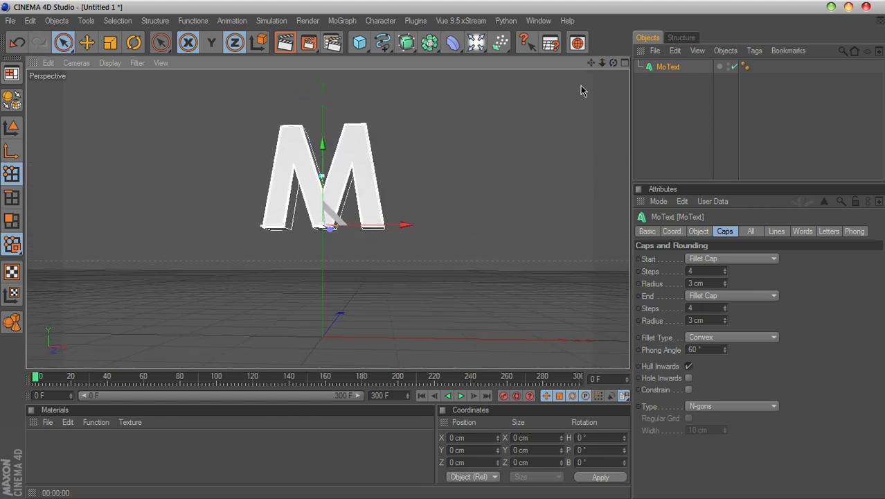
left_click_drag(326, 151, 326, 136)
Step: Add a Helix spline in the front view and set its plane to XZ
left_click(625, 64)
left_click(625, 220)
scroll(547, 90, "down", 3)
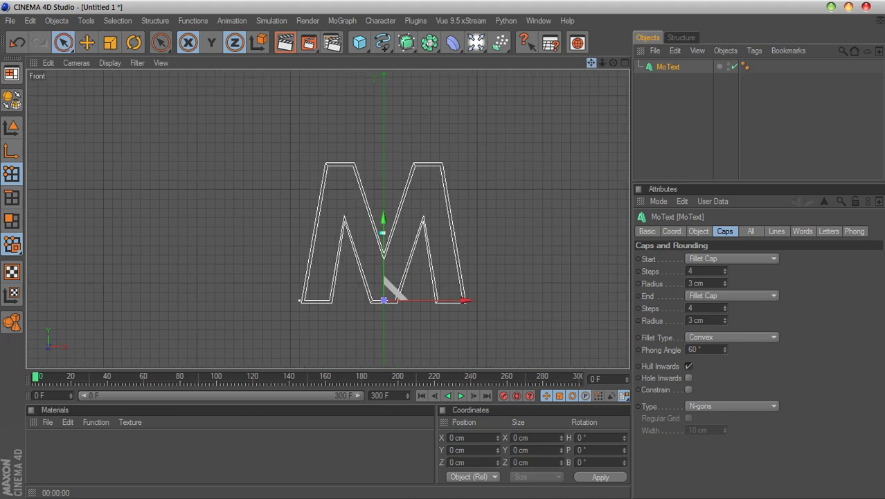
left_click_drag(590, 62, 588, 67)
left_click(385, 47)
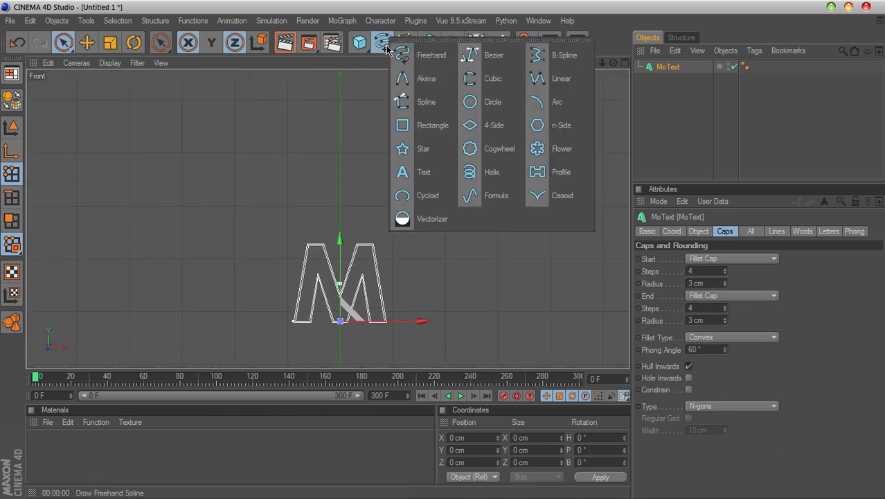
left_click(491, 173)
left_click_drag(592, 63, 567, 0)
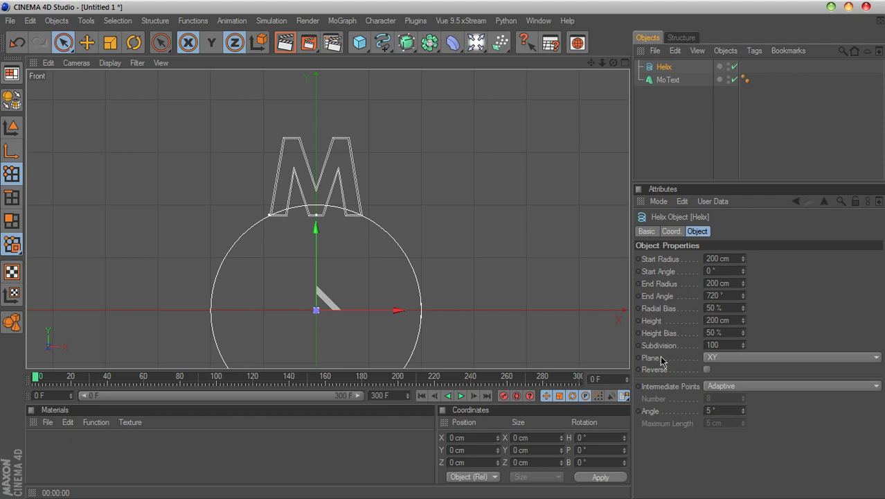
left_click(735, 357)
left_click(723, 401)
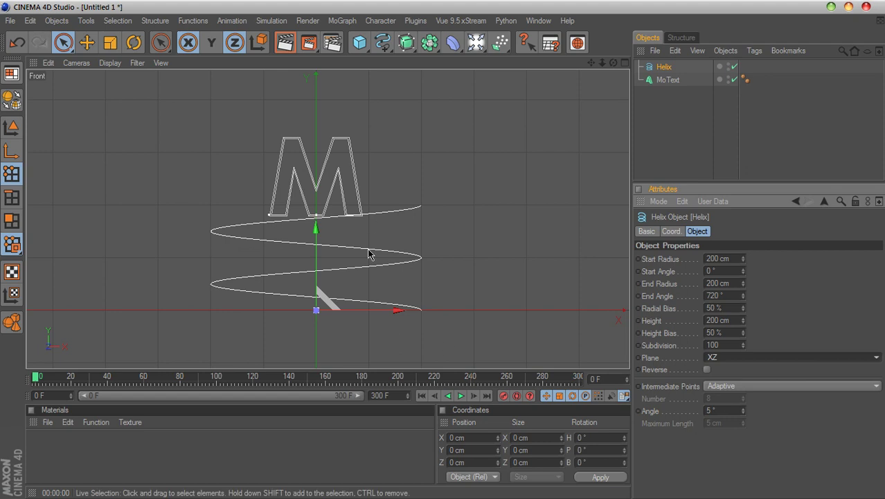
Step: Set both the start radius and the end radius of the helix to 0 cm
left_click(732, 258)
type("0")
left_click_drag(733, 285, 653, 284)
type("0")
left_click(722, 258)
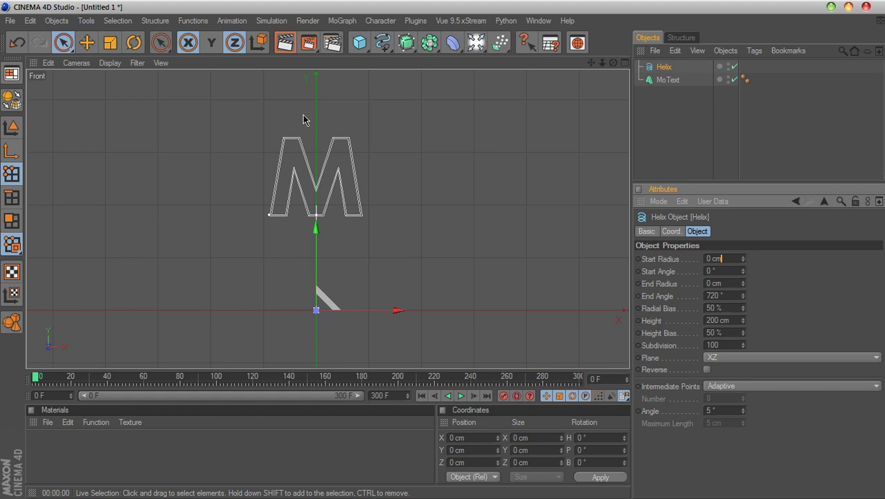
Step: Set the helix's height to 400 cm
left_click(383, 43)
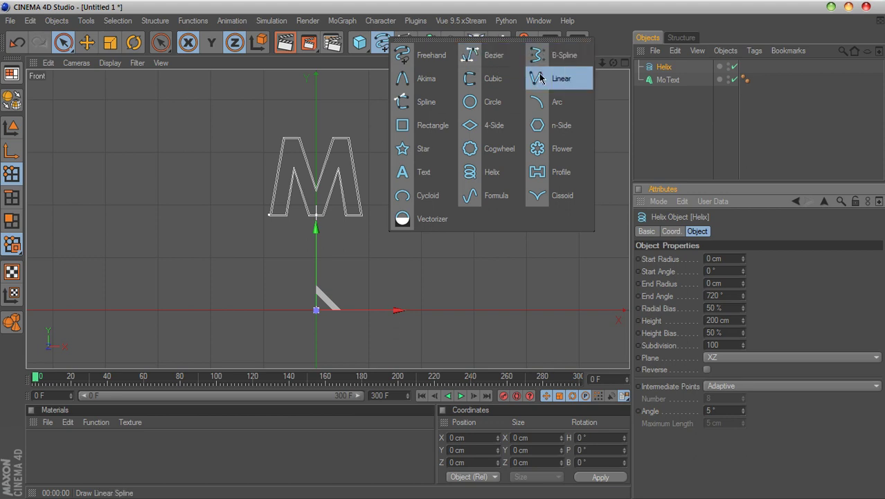
left_click(676, 138)
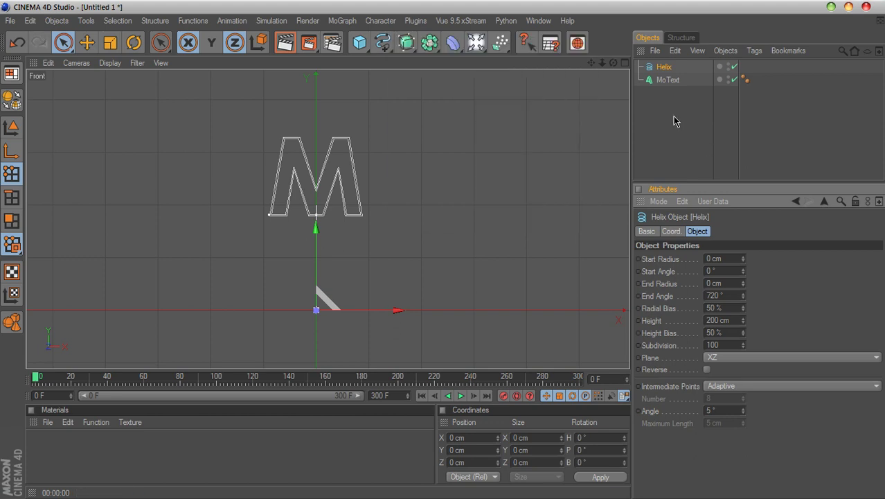
left_click(662, 69)
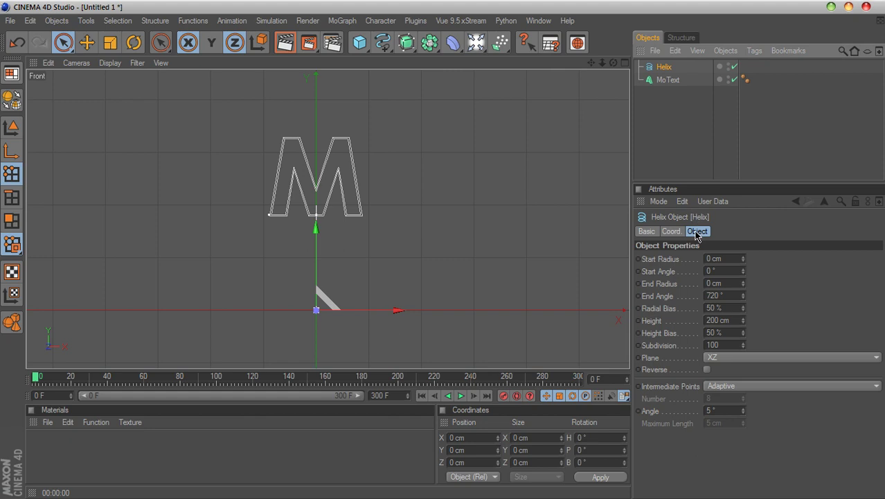
left_click(707, 321)
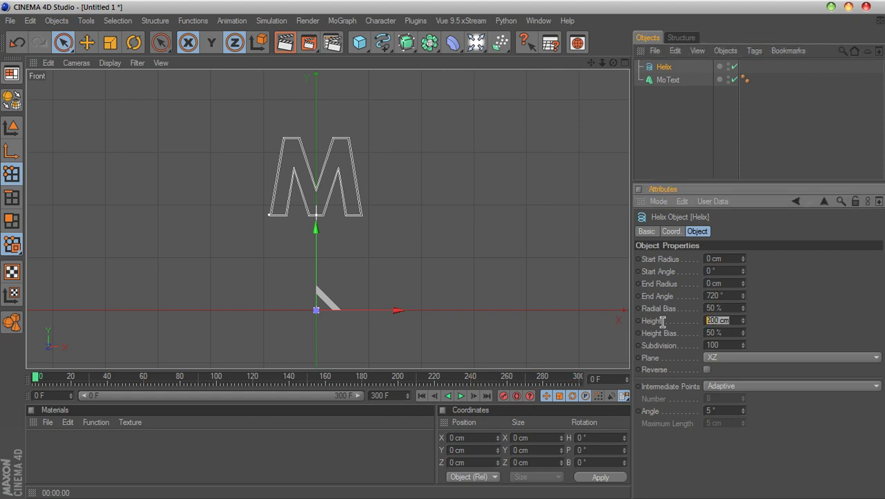
type("400")
key("Return")
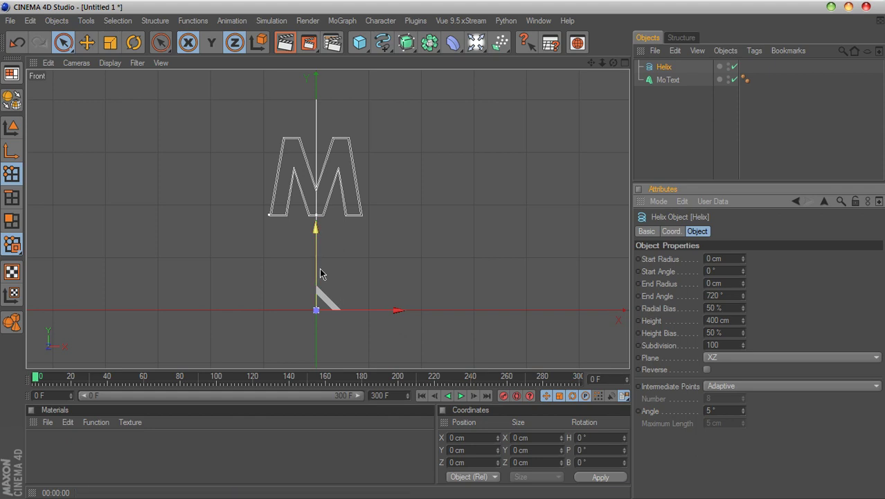
Step: Move the helix line in the front view so its lower end sits in the top of the M's left leg
left_click_drag(327, 296, 302, 131)
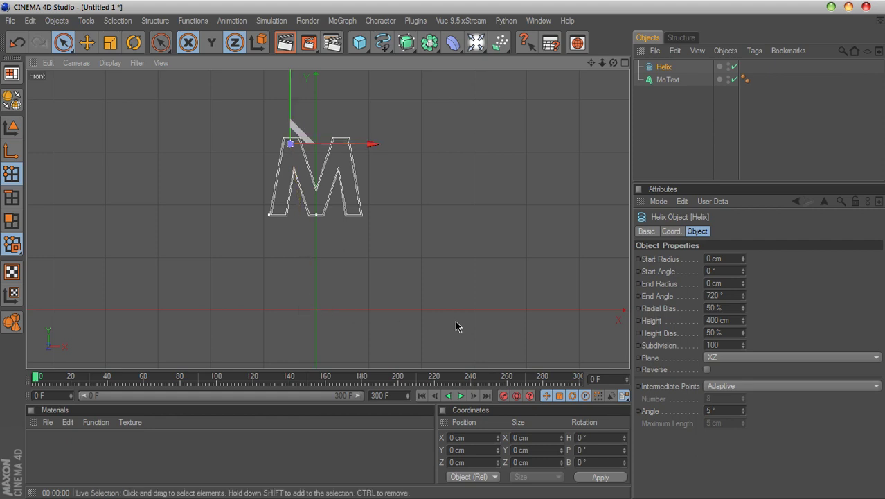
left_click_drag(591, 63, 611, 187)
left_click(445, 173)
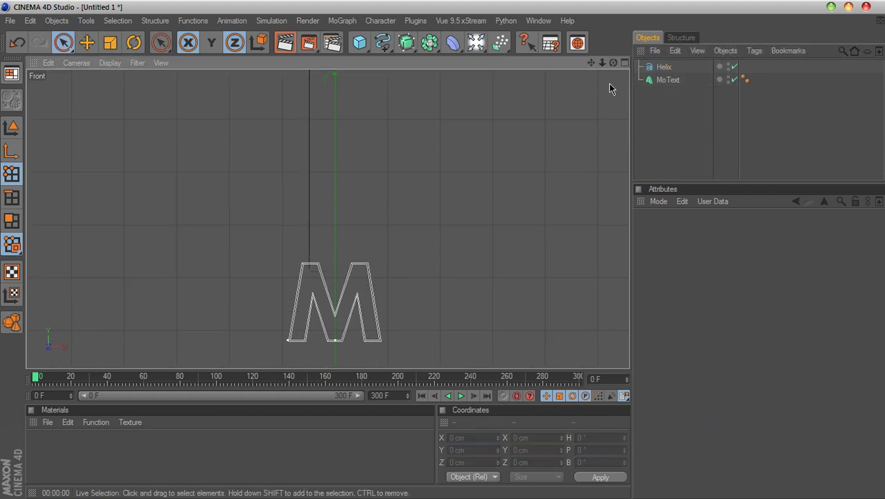
left_click_drag(591, 62, 610, 48)
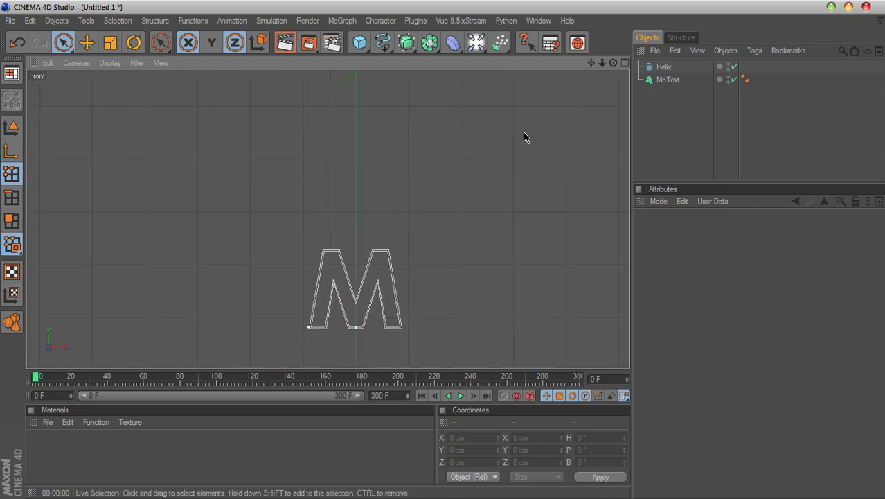
Step: Move the helix line backward in the top view to the middle of the letter's depth and check it from the right
left_click(623, 63)
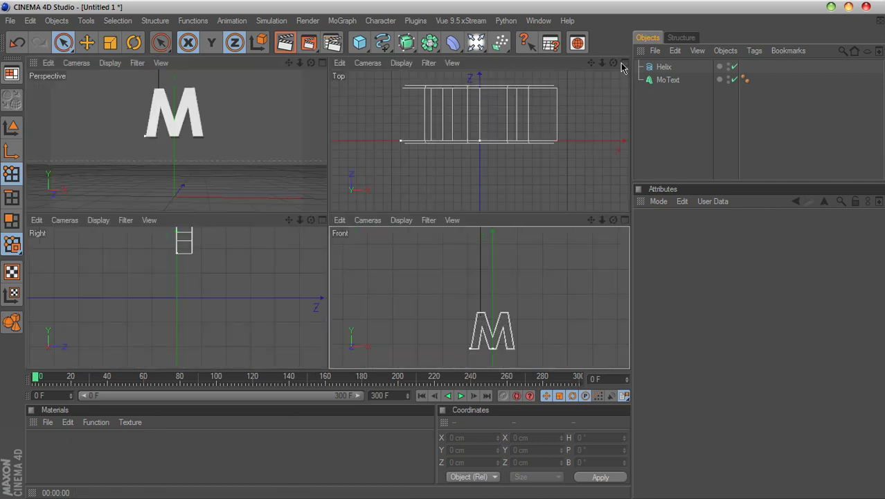
left_click(662, 66)
left_click_drag(438, 131, 439, 109)
left_click_drag(289, 220, 288, 310)
scroll(286, 240, "up", 2)
scroll(284, 260, "up", 5)
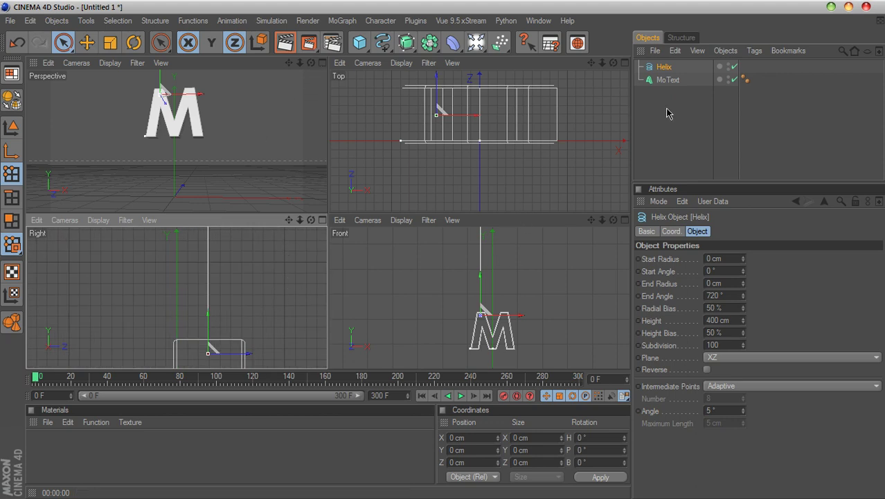
Step: Convert the helix into an editable spline and show it enlarged in the front view
left_click(663, 67)
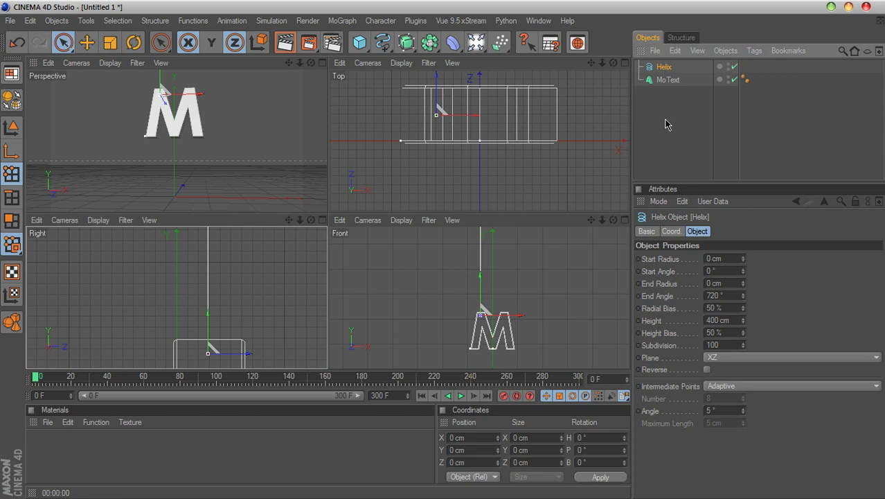
key("c")
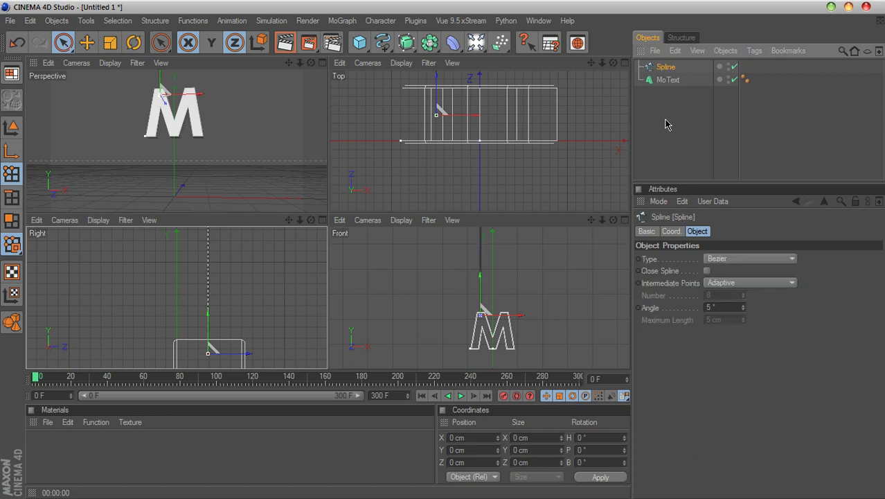
left_click(624, 221)
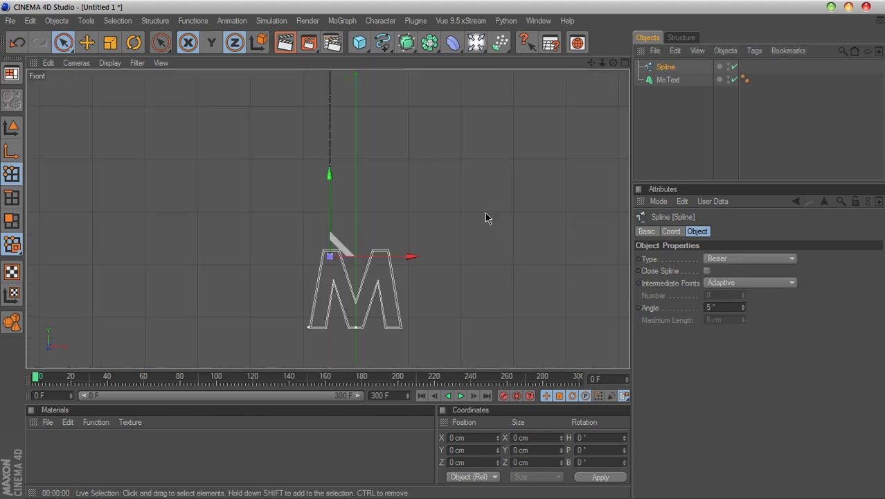
left_click_drag(603, 63, 713, 64)
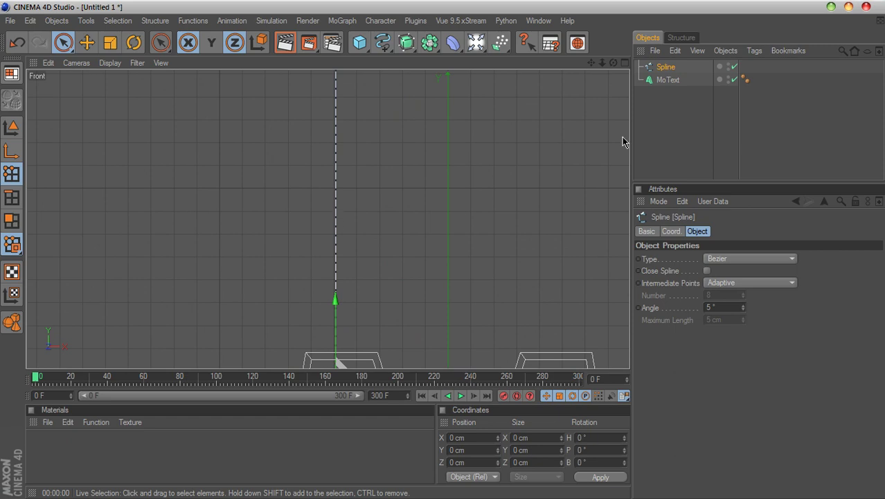
left_click(383, 42)
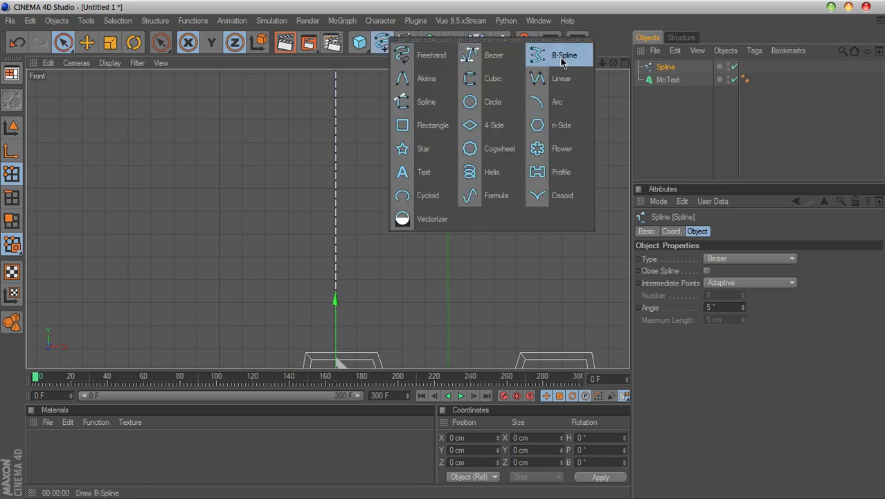
left_click(302, 86)
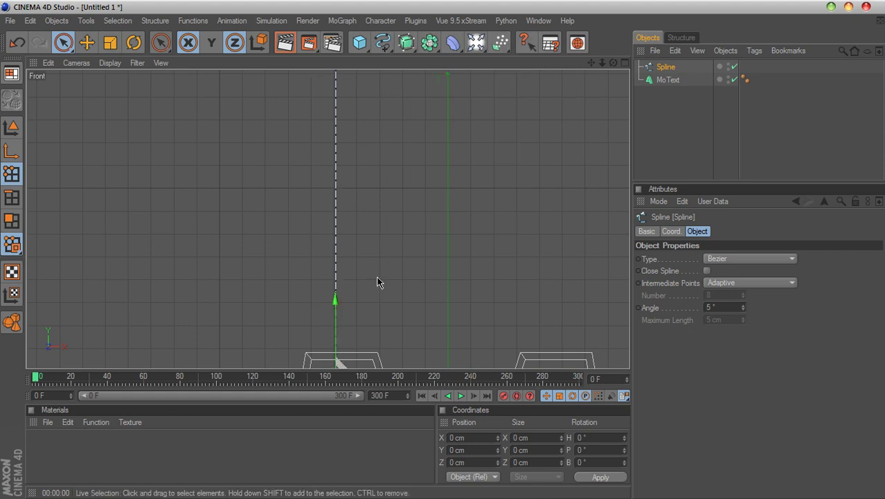
left_click_drag(339, 298, 337, 214)
scroll(388, 194, "down", 2)
middle_click_drag(413, 123, 415, 157, "alt")
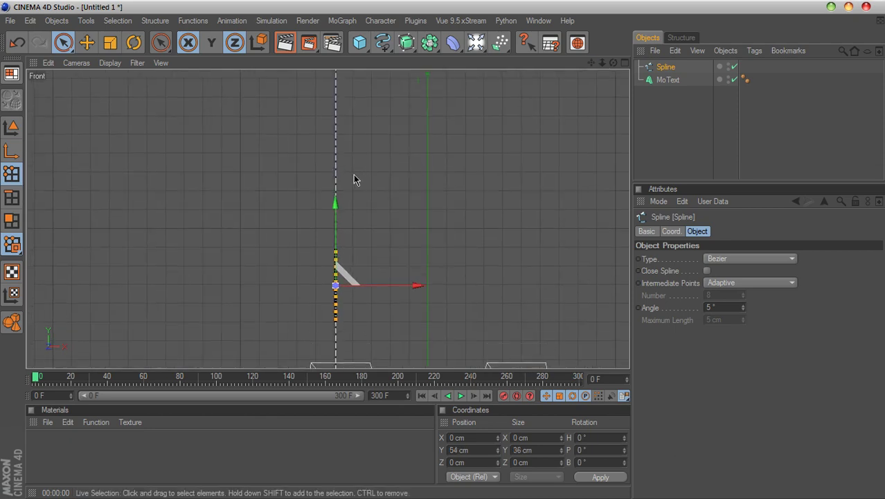
right_click(338, 321)
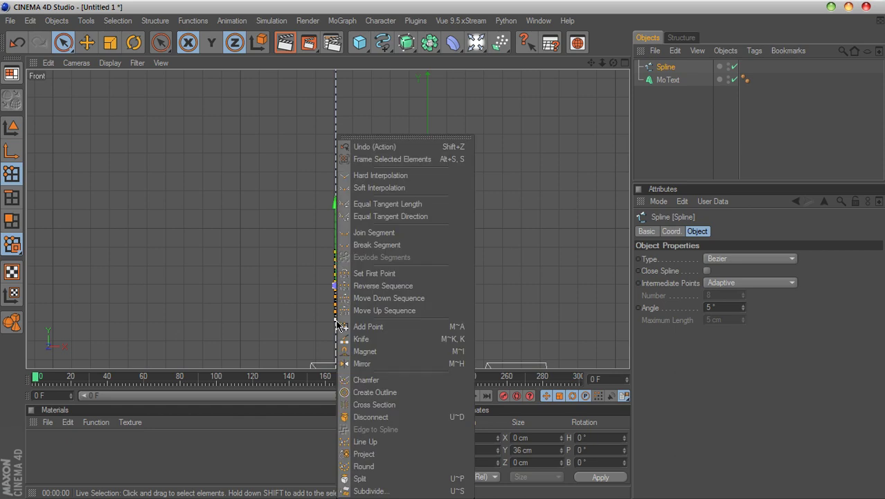
left_click(370, 491)
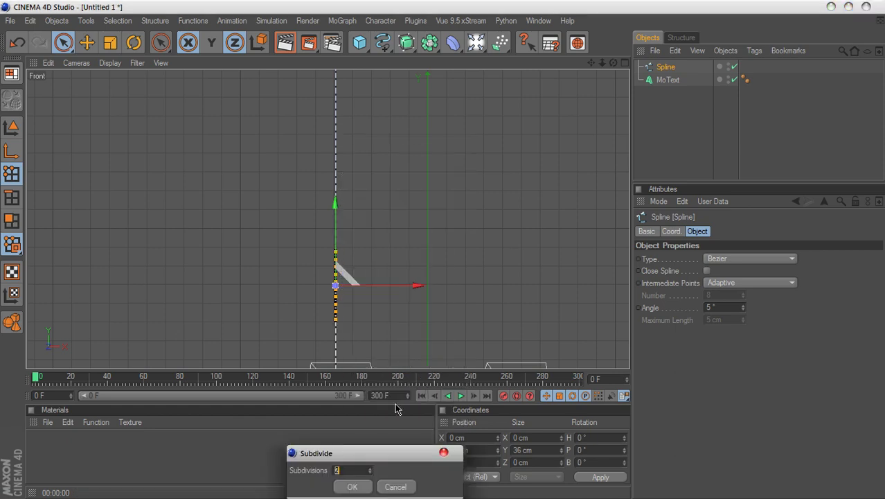
left_click_drag(381, 453, 518, 160)
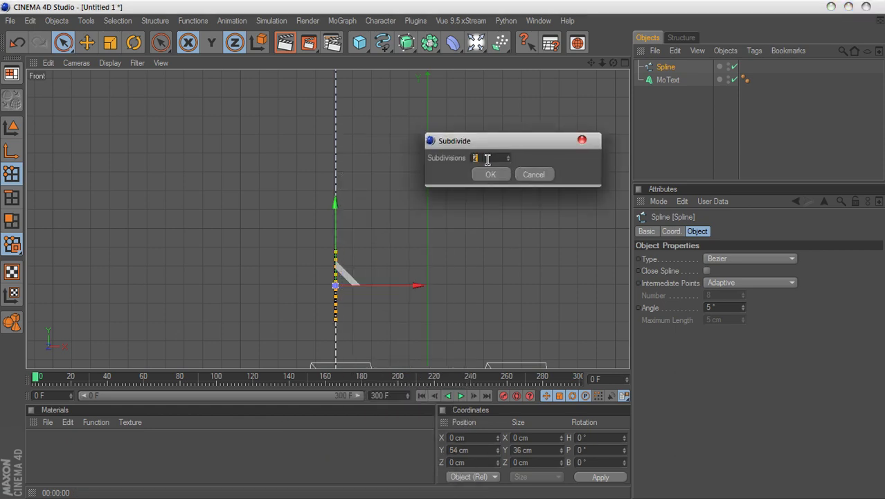
left_click(488, 170)
left_click(534, 174)
left_click(482, 194)
scroll(551, 117, "down", 1)
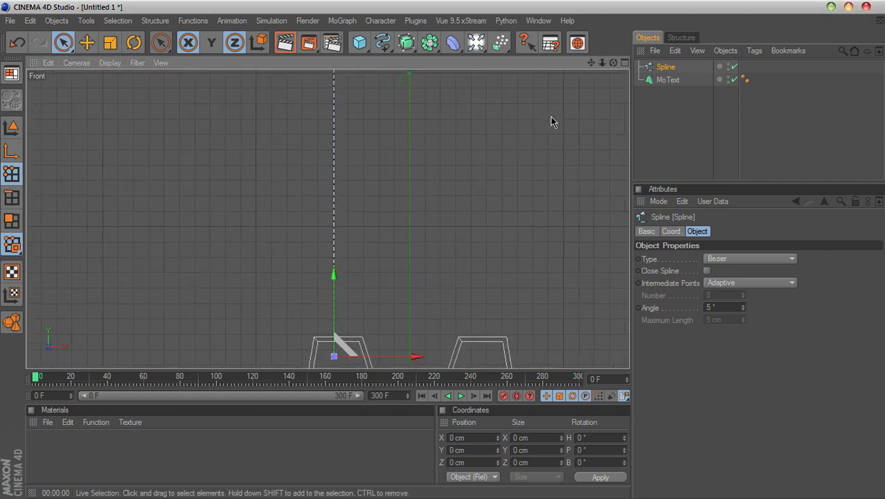
mouse_move(591, 63)
left_mouse_down()
mouse_move(599, 114)
mouse_move(590, 256)
mouse_move(571, 14)
mouse_move(591, 18)
mouse_move(598, 72)
left_mouse_up()
left_click_drag(599, 135, 613, 134)
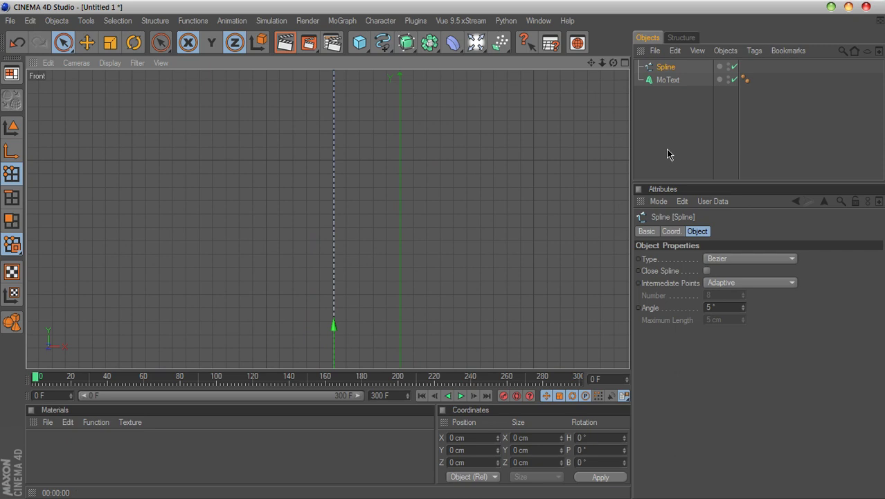
Step: Add a Circle spline in the perspective view and set its radius to 1 cm
left_click(625, 63)
left_click(323, 63)
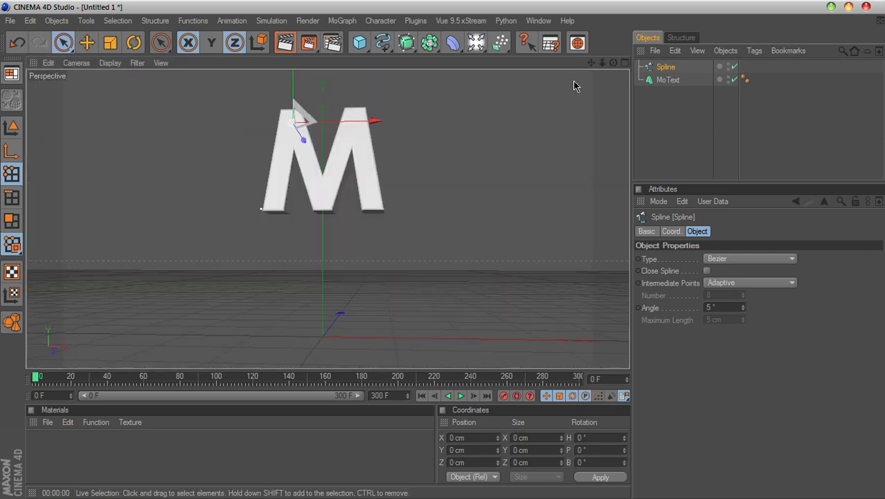
left_click_drag(591, 63, 601, 206)
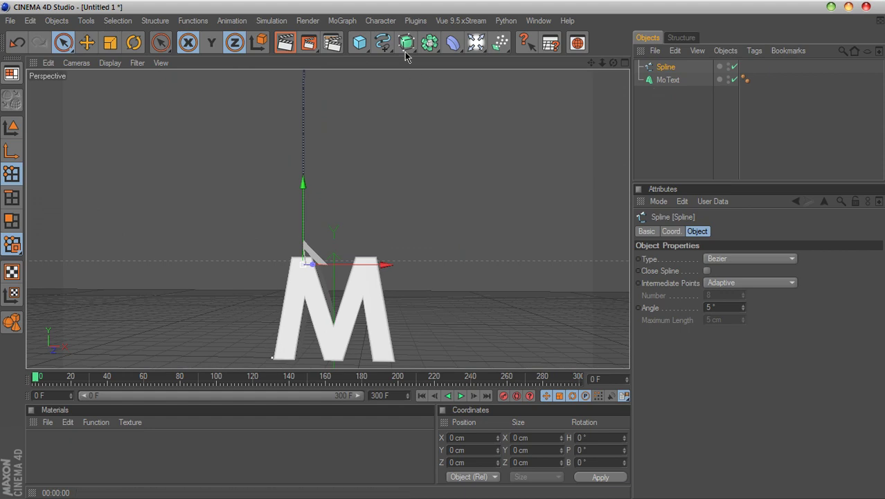
left_click_drag(386, 50, 488, 104)
left_click(721, 282)
type("1")
key("Return")
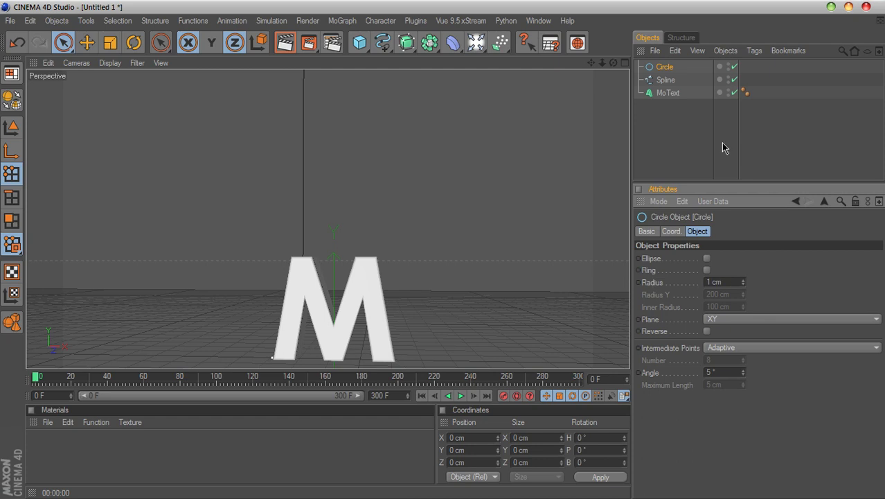
Step: Add a Sweep NURBS, nest the Circle and Spline inside it with the Circle first, and preview the string with a render
left_click_drag(406, 42, 454, 102)
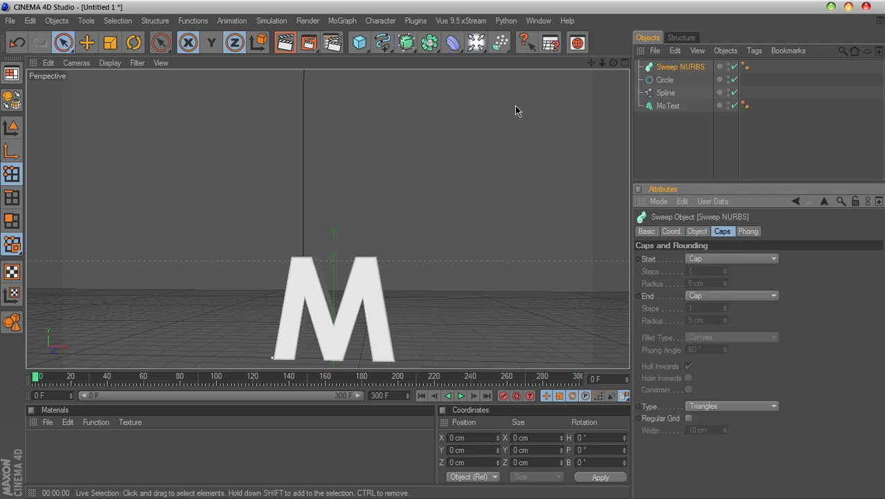
left_click(664, 96)
left_click_drag(663, 99, 670, 66)
left_click(441, 203)
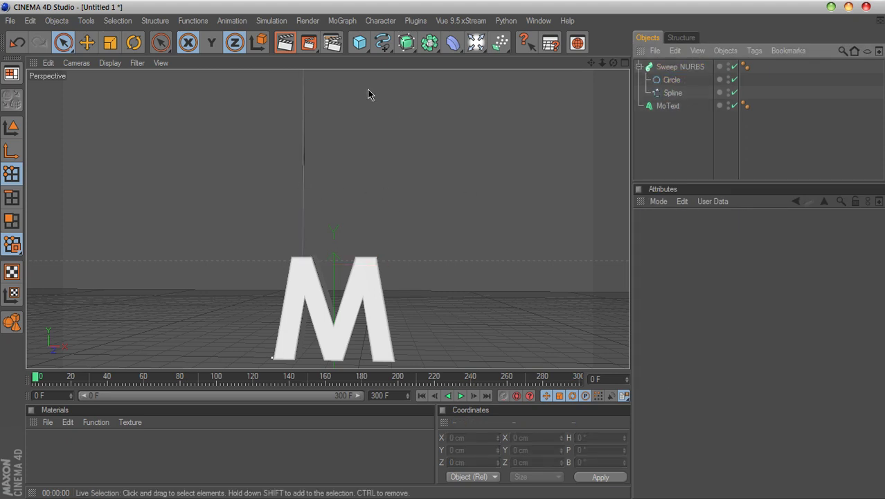
left_click(284, 43)
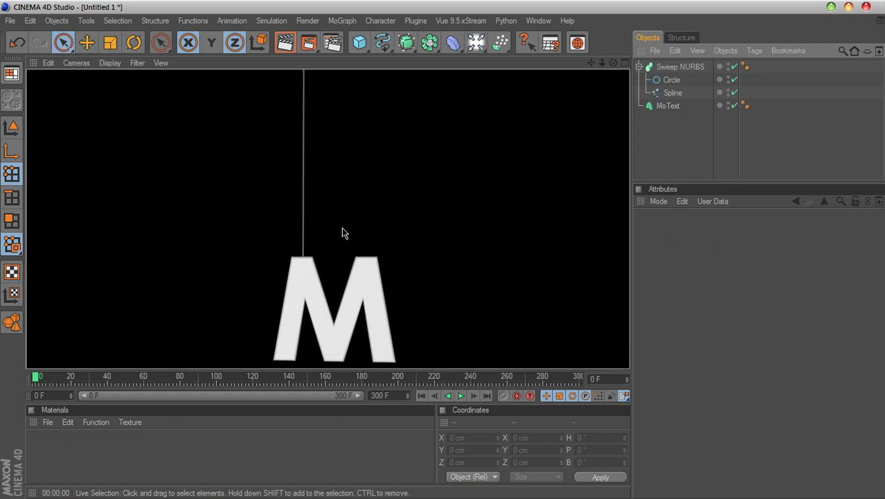
Step: Rename the Sweep NURBS as M-Robe and collapse its hierarchy
left_click(681, 69)
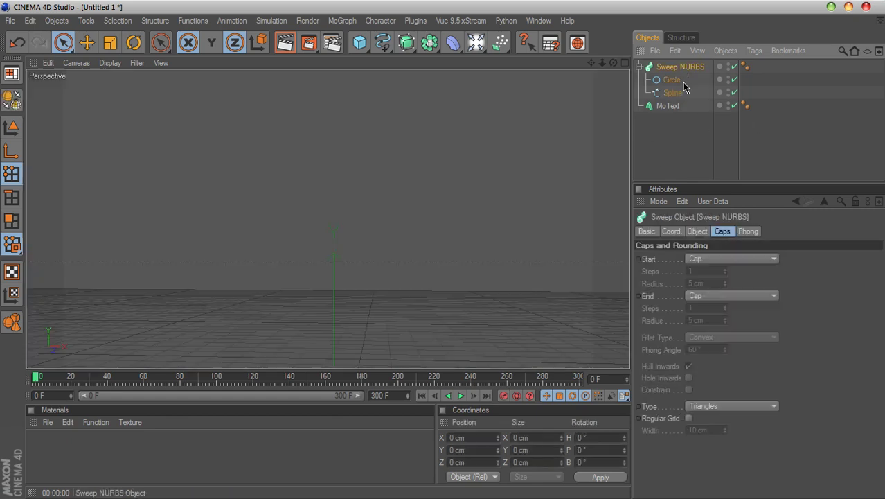
double_click(677, 67)
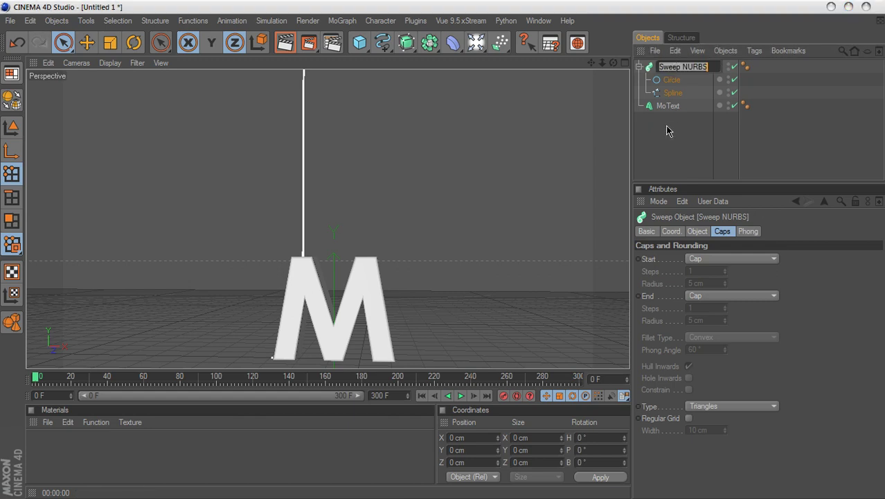
type("M")
type("-F")
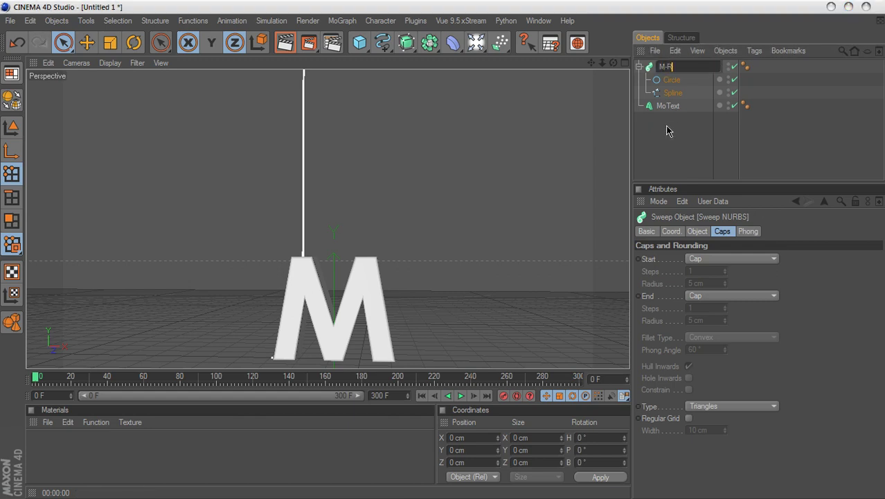
key("Return")
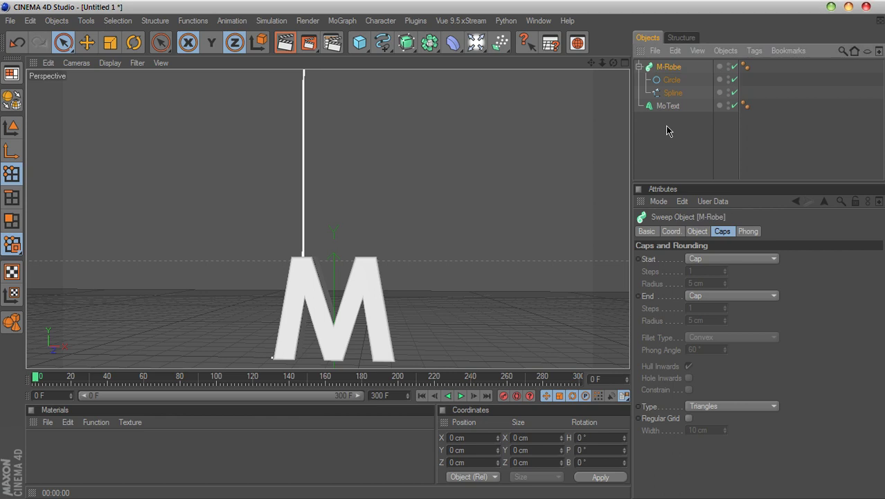
left_click(638, 66)
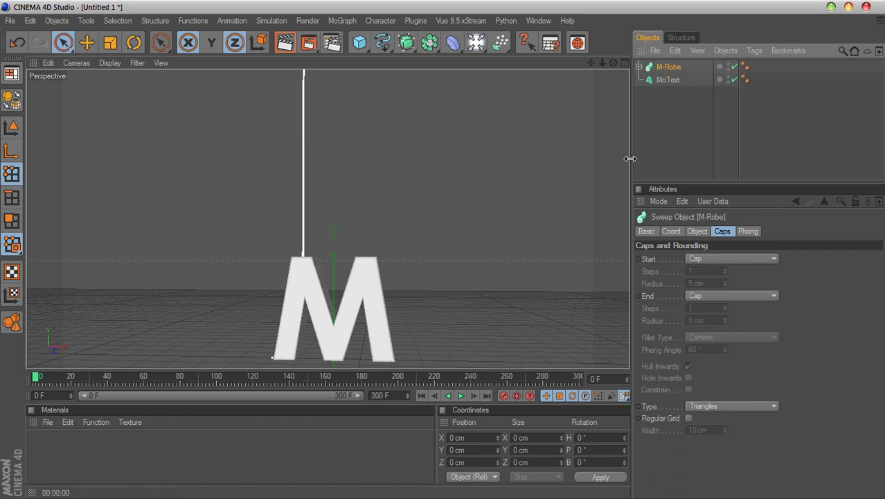
Step: Disable the MoText letter and the M-Robe sweep, leaving only the bare spline active in the perspective view
left_click_drag(591, 63, 589, 94)
left_click(658, 104)
left_click(665, 67)
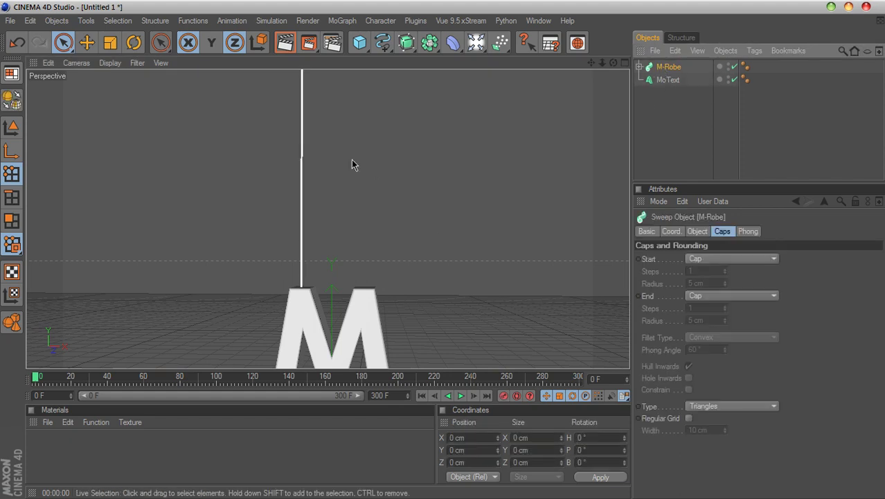
left_click(734, 79)
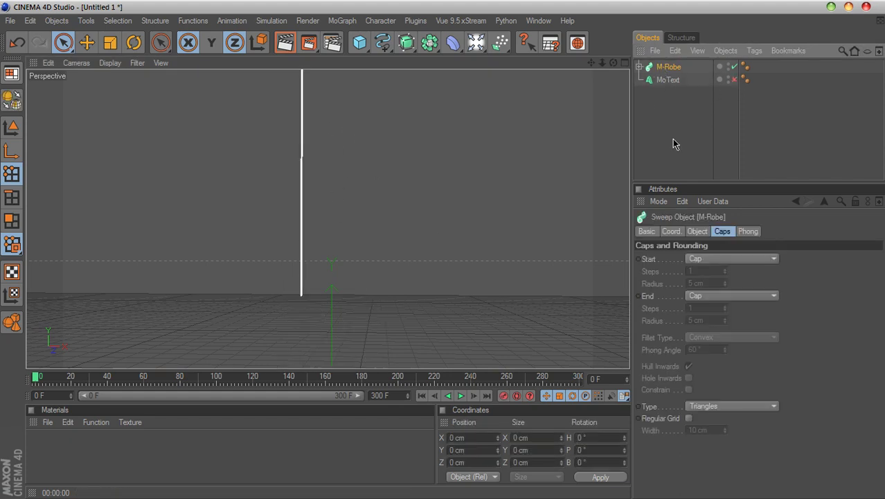
left_click_drag(589, 61, 609, 119)
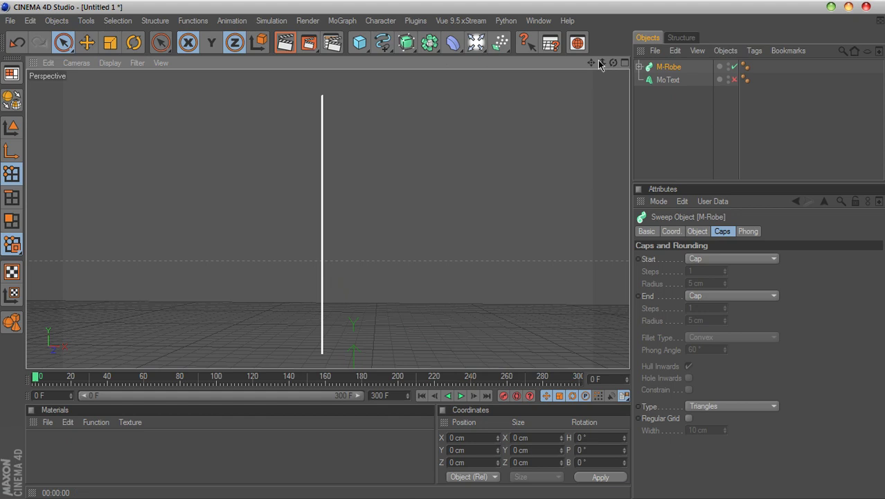
left_click(643, 70)
left_click(639, 66)
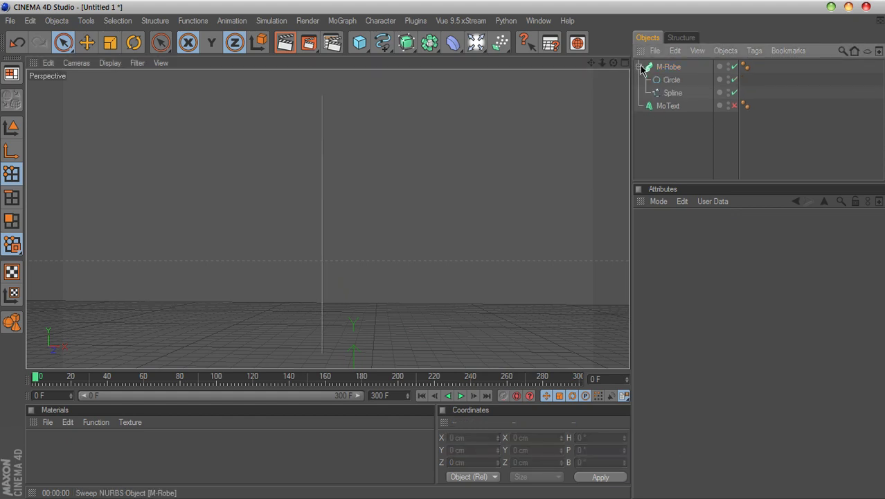
left_click(734, 66)
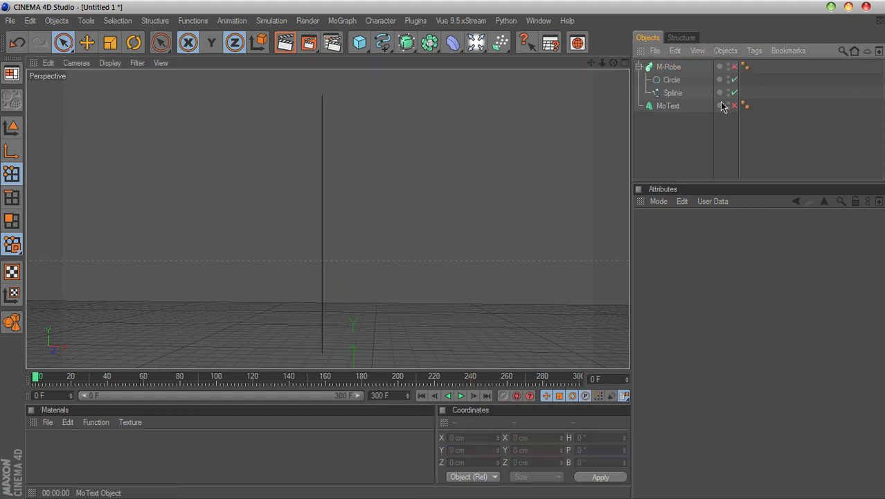
Step: Select the topmost point of the Spline inside M-Robe
left_click(665, 97)
left_click_drag(591, 63, 557, 103)
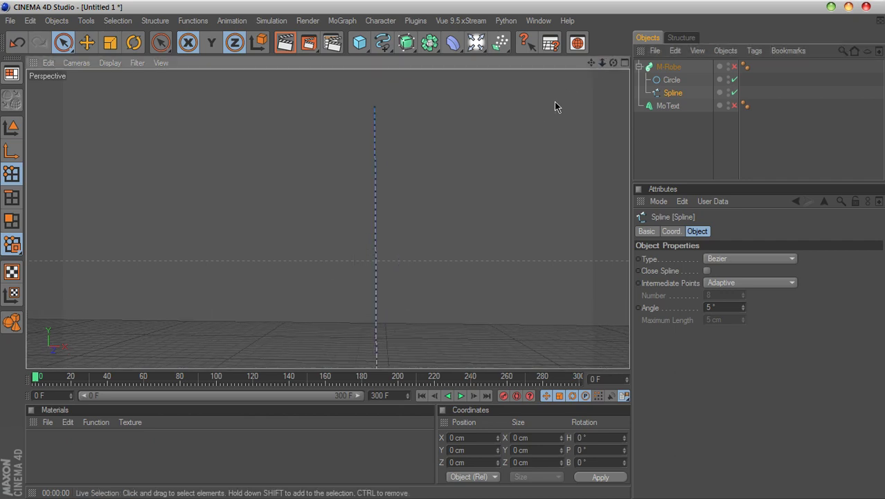
left_click(374, 105)
Step: Add a Spline Dynamics hair tag to the Spline and set its selected top point as fixed
right_click(671, 94)
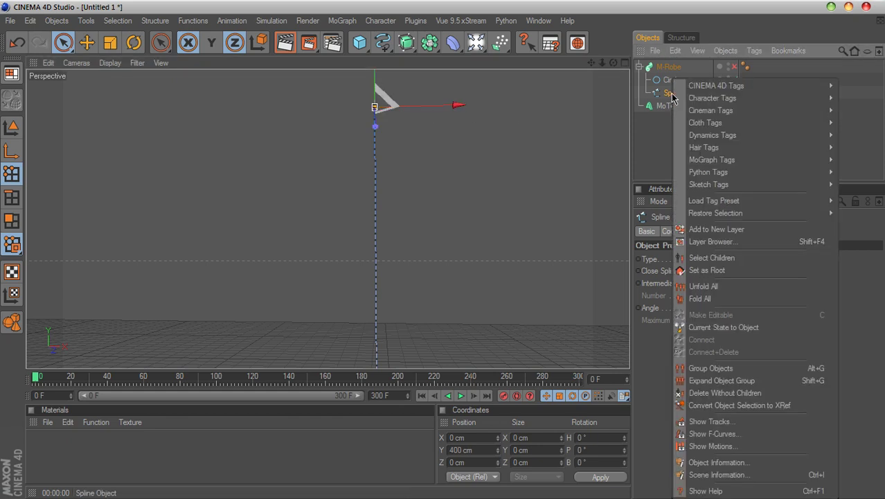
mouse_move(679, 154)
left_click(643, 159)
right_click(674, 101)
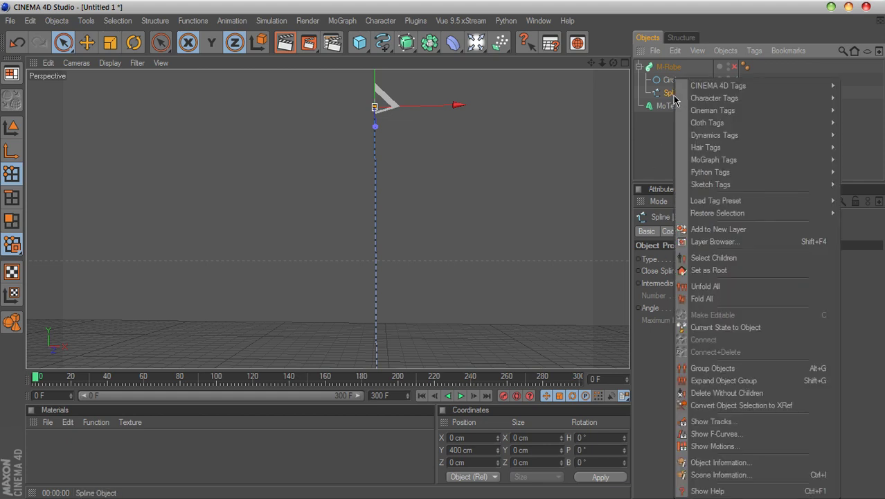
left_click(648, 232)
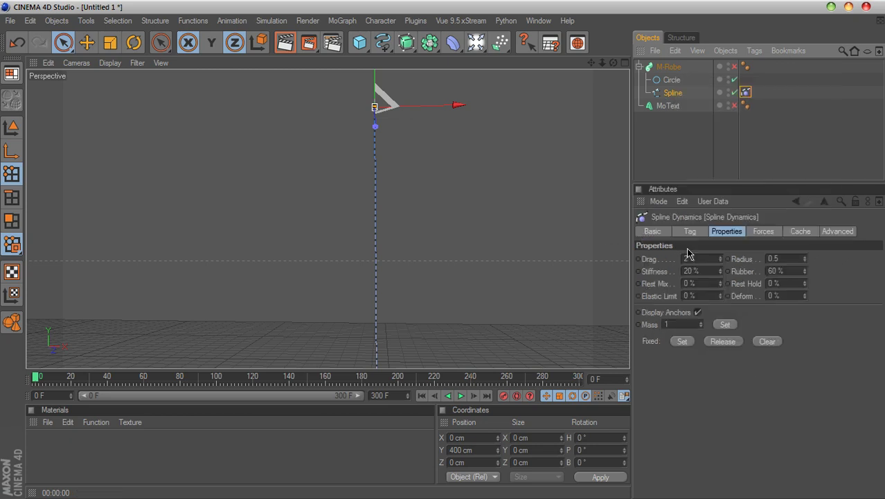
left_click(690, 235)
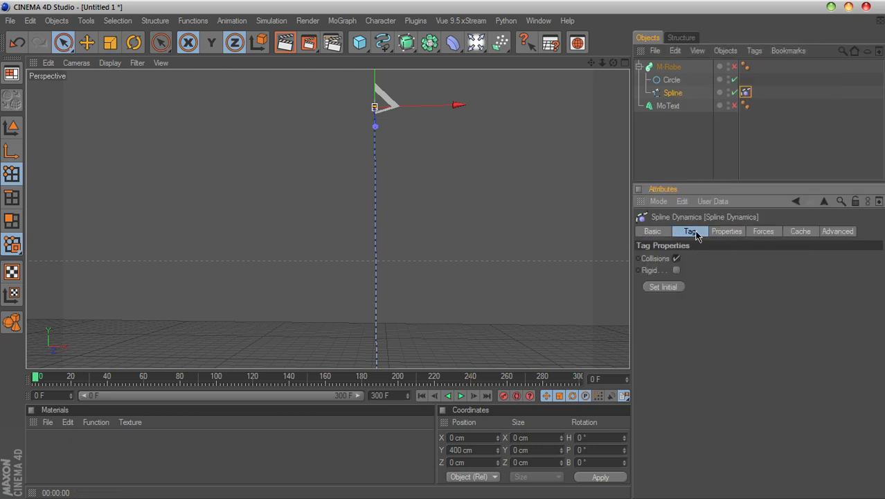
left_click(733, 233)
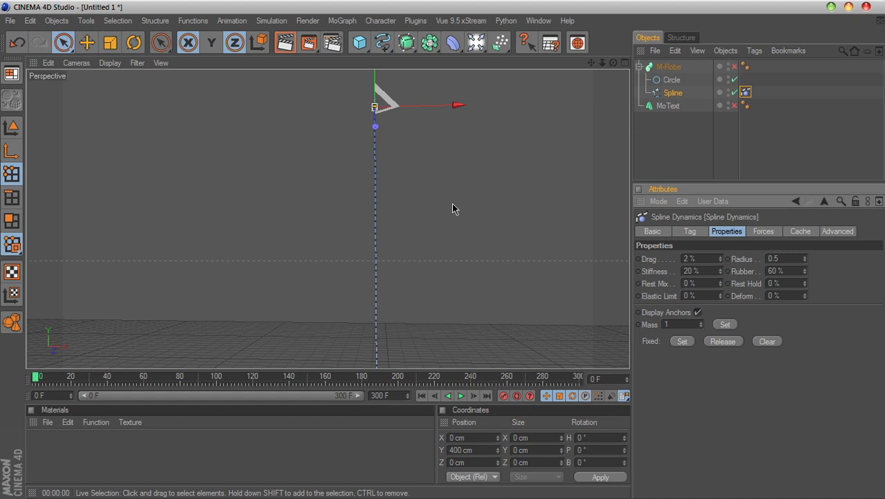
left_click(683, 341)
left_click(668, 172)
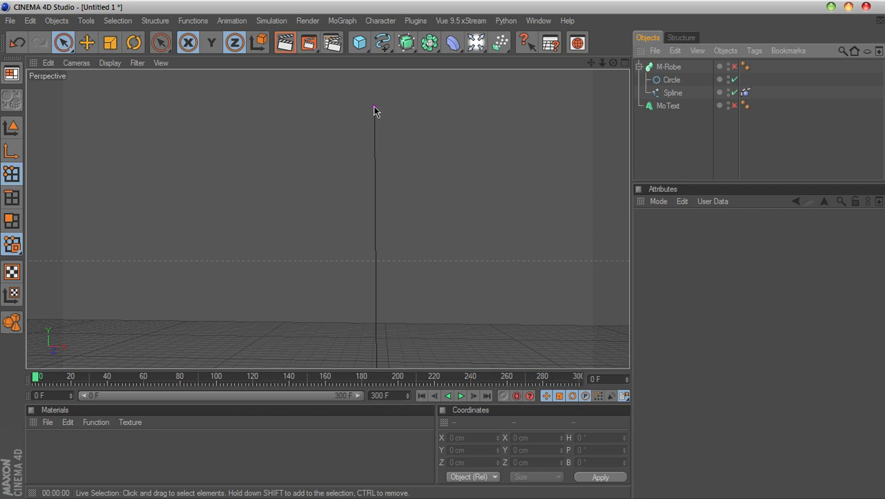
Step: Test the dynamics by moving the whole Spline during playback, then stop and return to frame 0
left_click(462, 396)
left_click(672, 93)
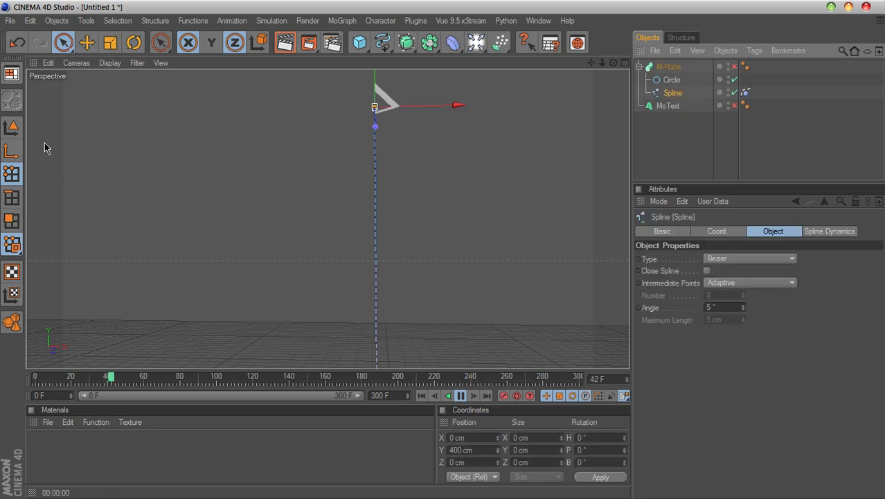
left_click(12, 128)
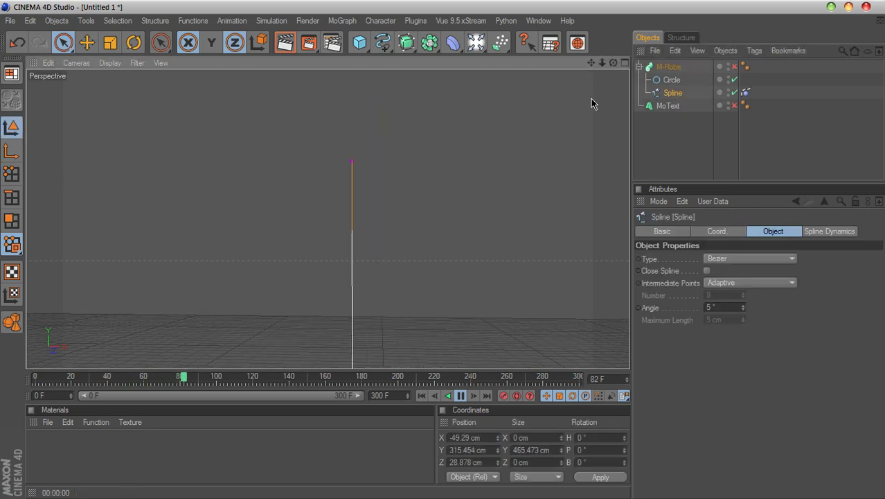
left_click_drag(378, 307, 330, 274)
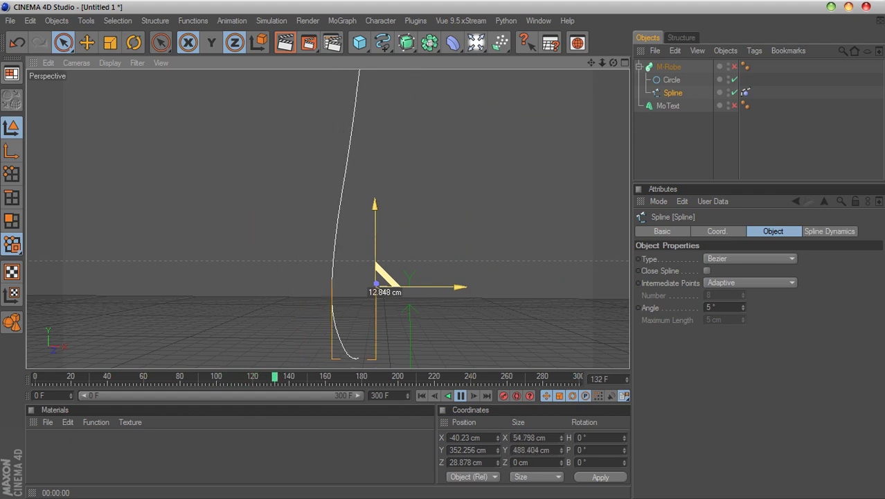
left_click(461, 396)
left_click(422, 396)
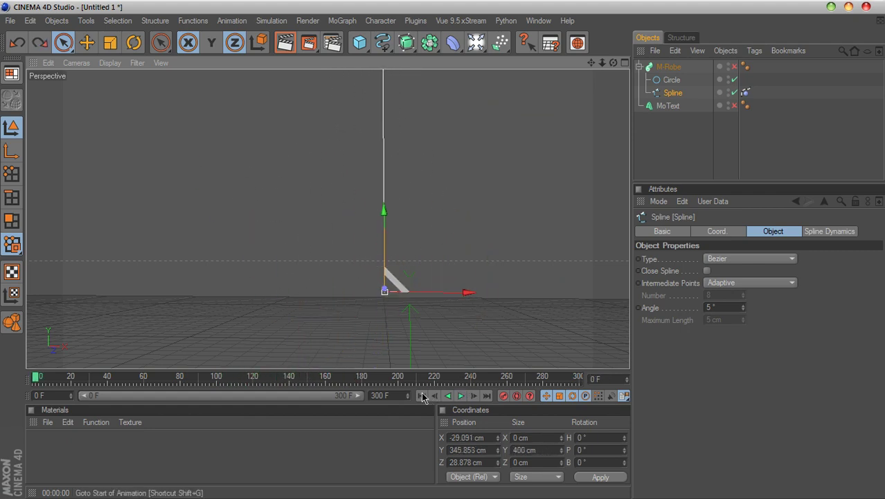
Step: Undo the Spline's move, its fixed point and the added Spline Dynamics tag
left_click_drag(591, 62, 598, 82)
left_click(712, 232)
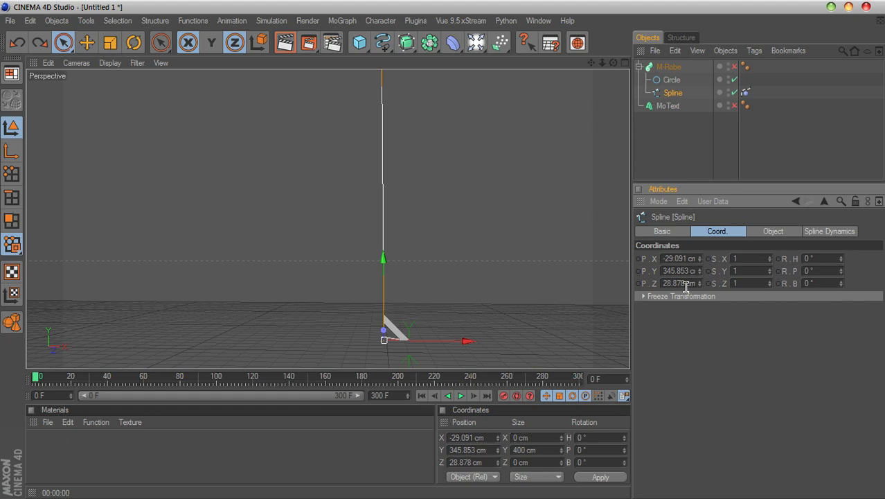
key("ctrl+z")
key("ctrl+z")
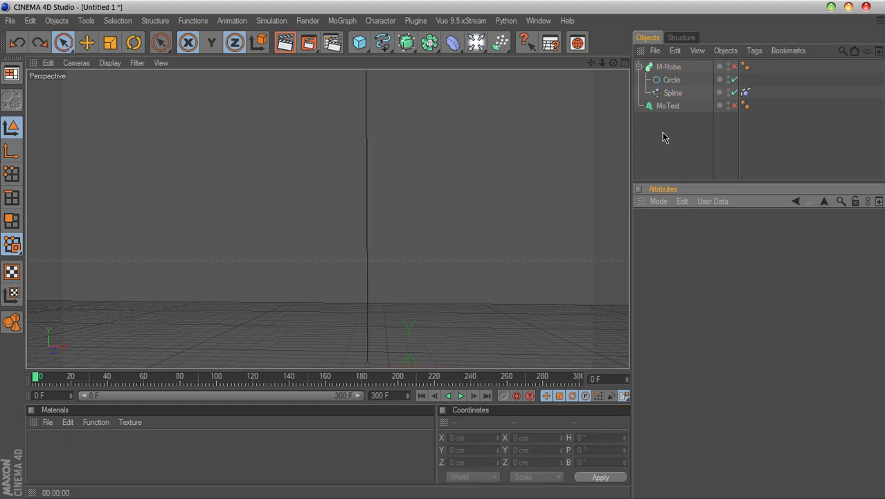
key("ctrl+z")
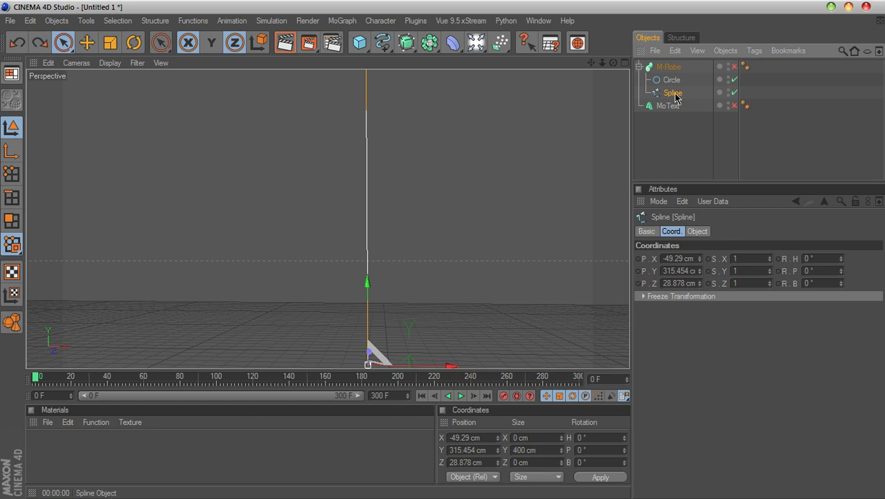
Step: Apply a Spline Dynamics hair tag to the Spline and bring its upper end into view
right_click(672, 92)
mouse_move(696, 146)
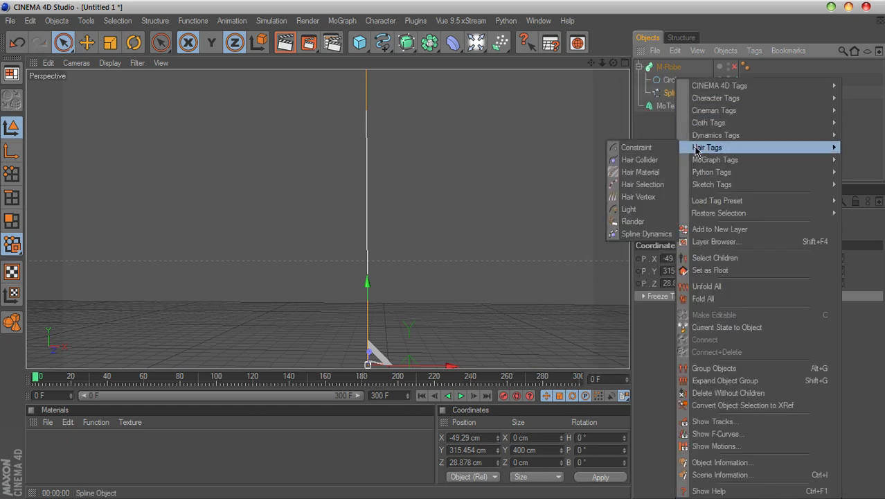
left_click(639, 235)
left_click_drag(592, 62, 614, 125)
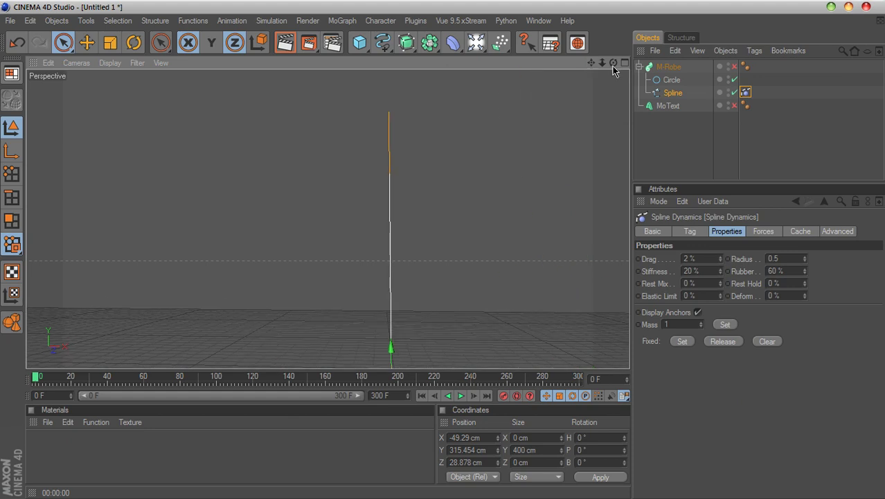
Step: Fix the Spline's top point in point mode through the Spline Dynamics properties
left_click(665, 93)
left_click(13, 176)
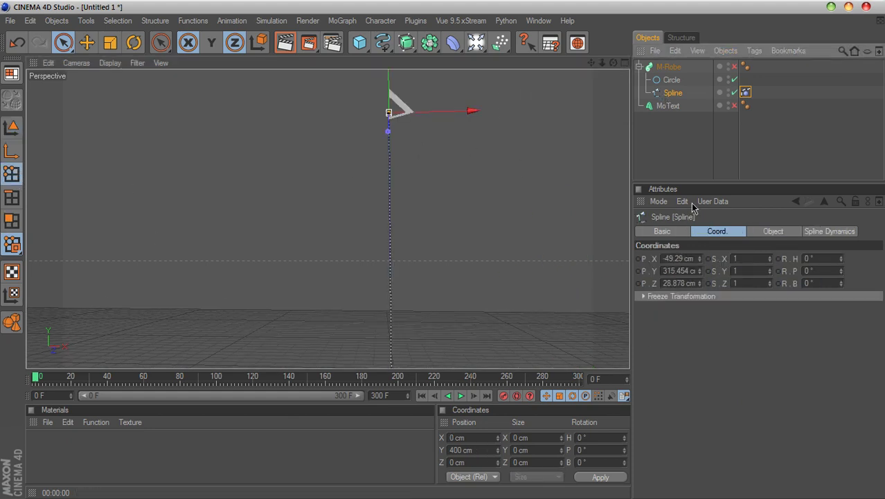
left_click(746, 93)
left_click(683, 342)
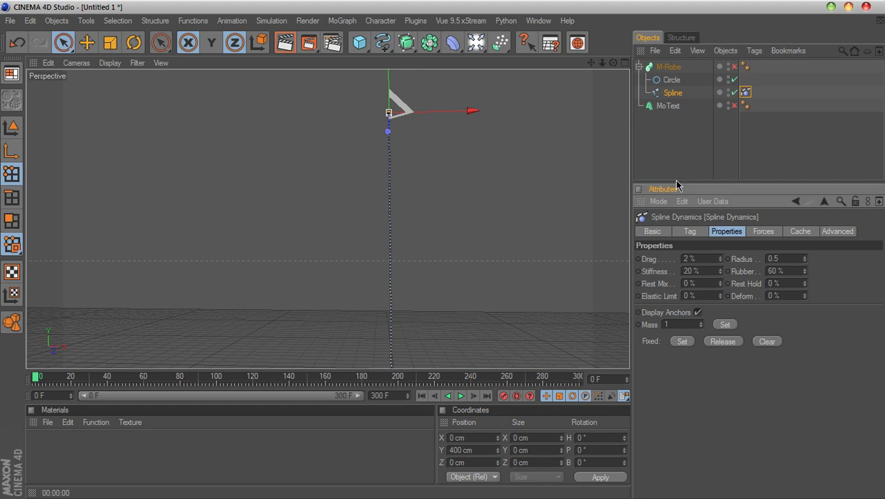
left_click(609, 165)
left_click_drag(591, 62, 565, 4)
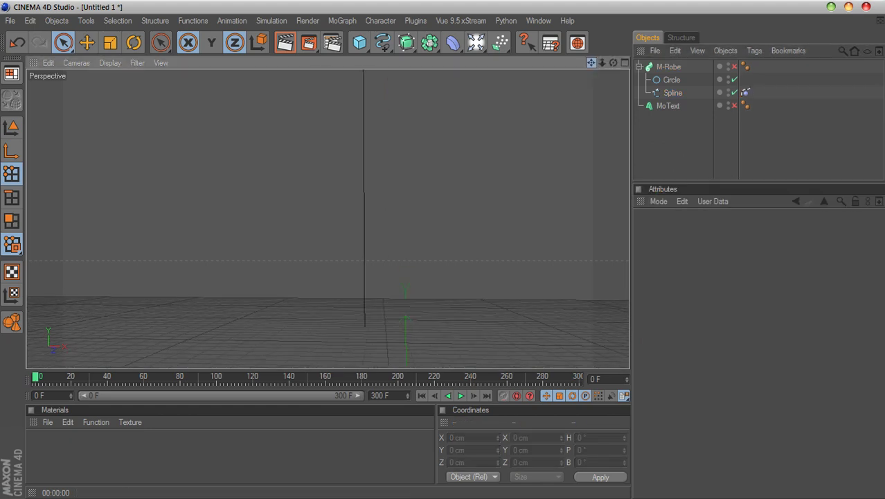
Step: Change the Spline's type to B-Spline
left_click(672, 93)
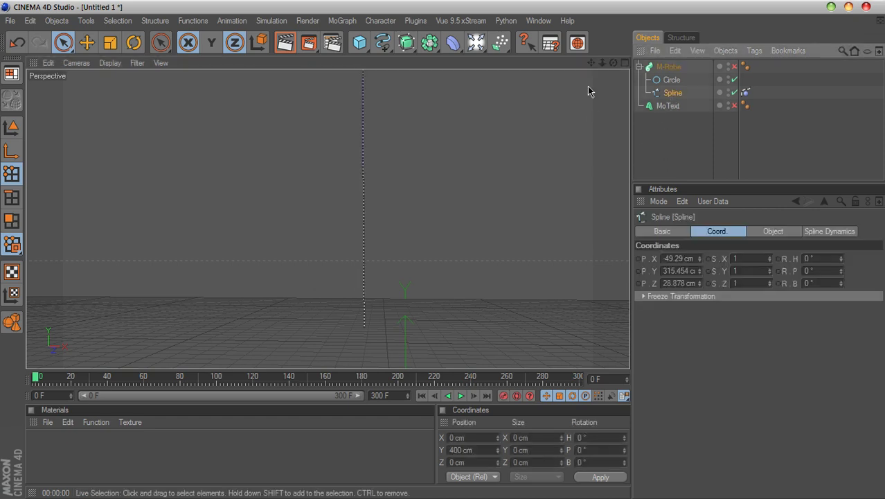
left_click(771, 233)
left_click(731, 260)
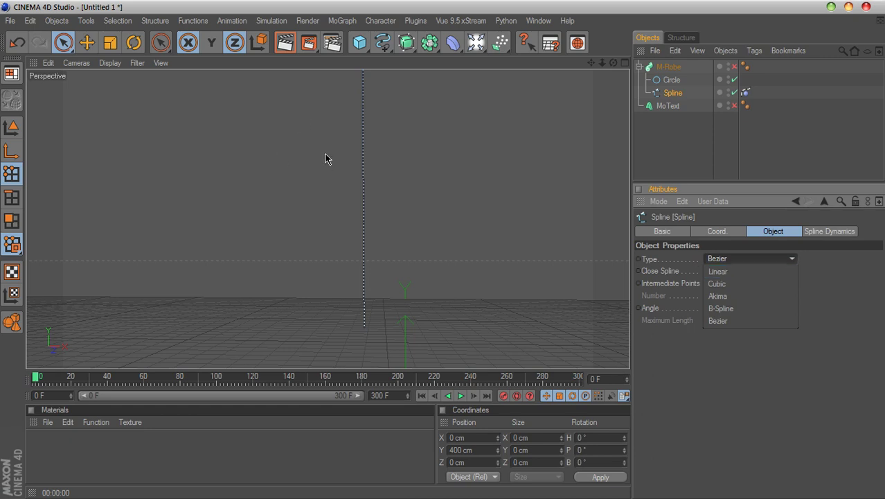
left_click(720, 309)
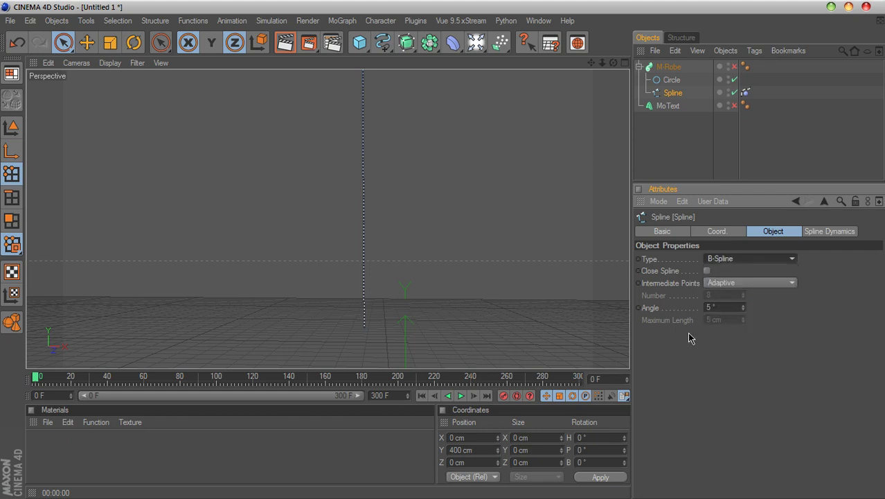
left_click_drag(591, 62, 587, 81)
left_click_drag(359, 68, 581, 119)
left_click(735, 105)
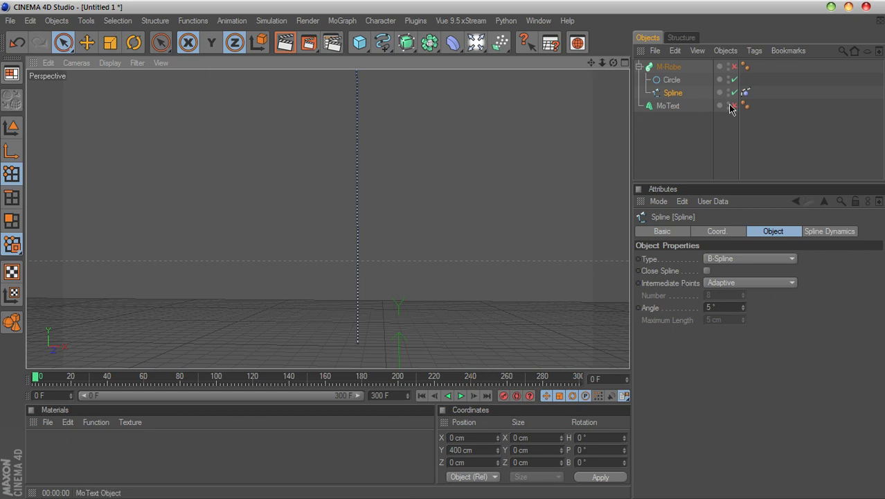
left_click(669, 120)
left_click(667, 108)
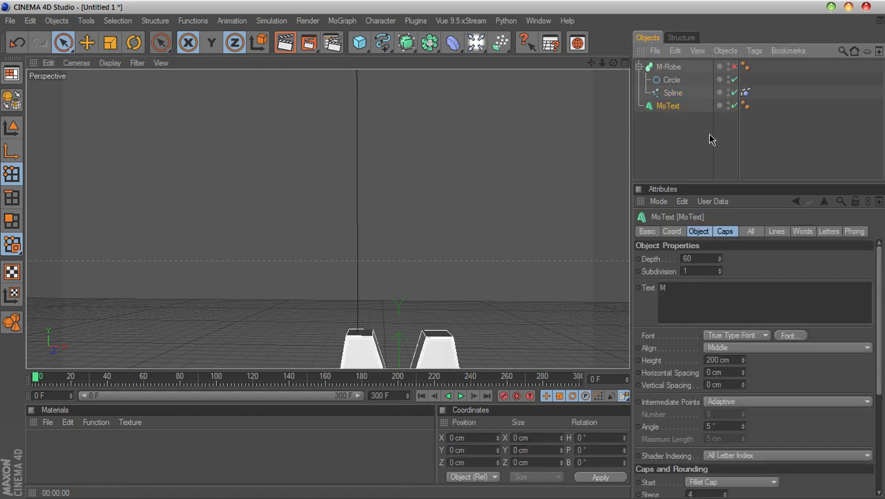
left_click(734, 106)
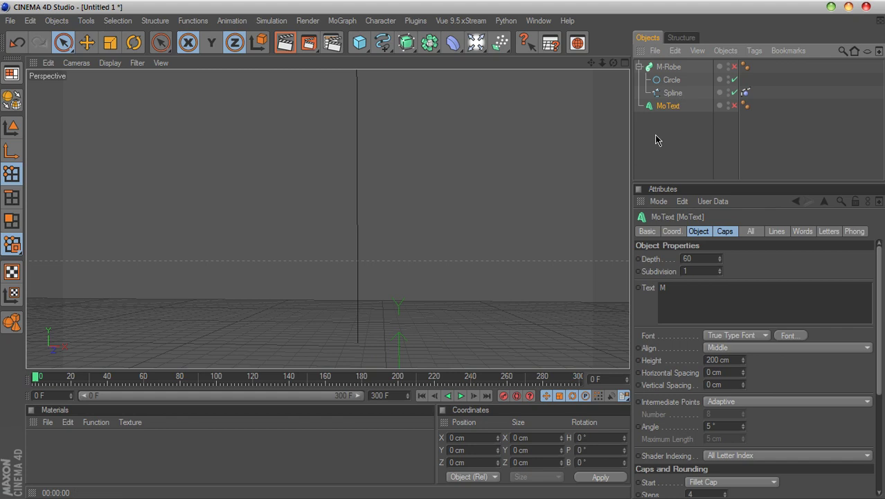
Step: Add a Constraint hair tag to the Spline and constrain its lowest point to the MoText object
left_click(676, 94)
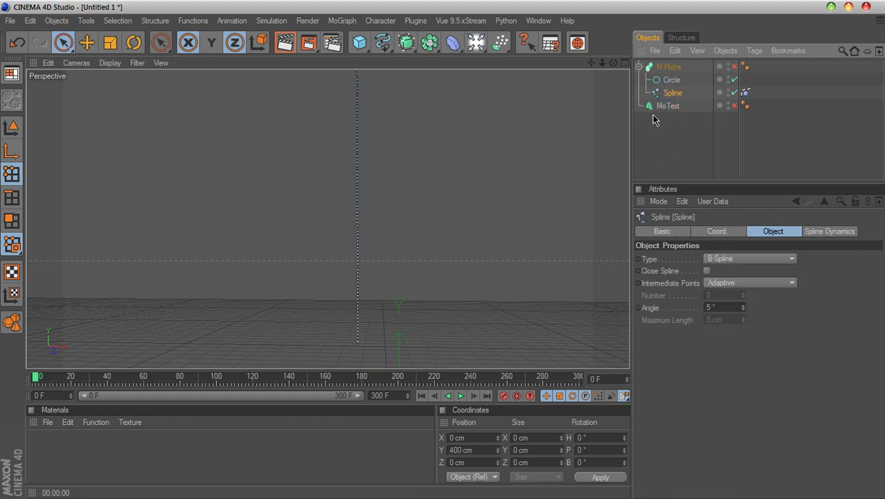
left_click(744, 92)
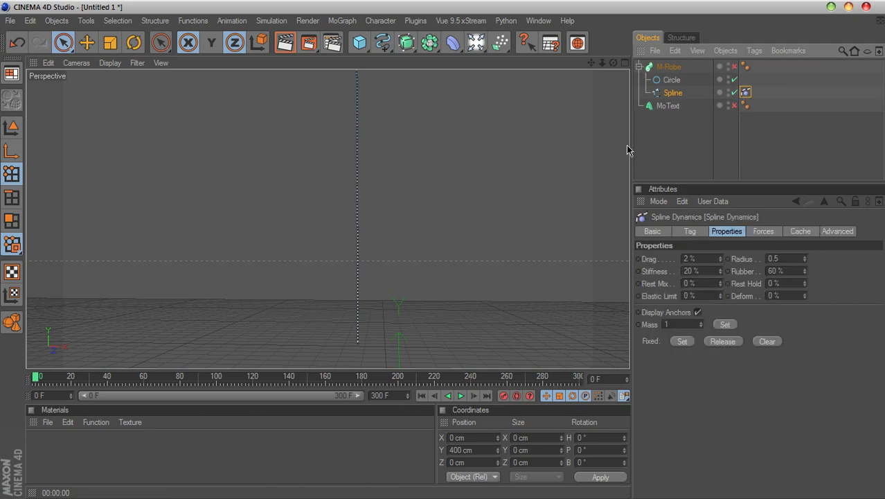
left_click_drag(591, 62, 595, 21)
scroll(427, 196, "up", 3)
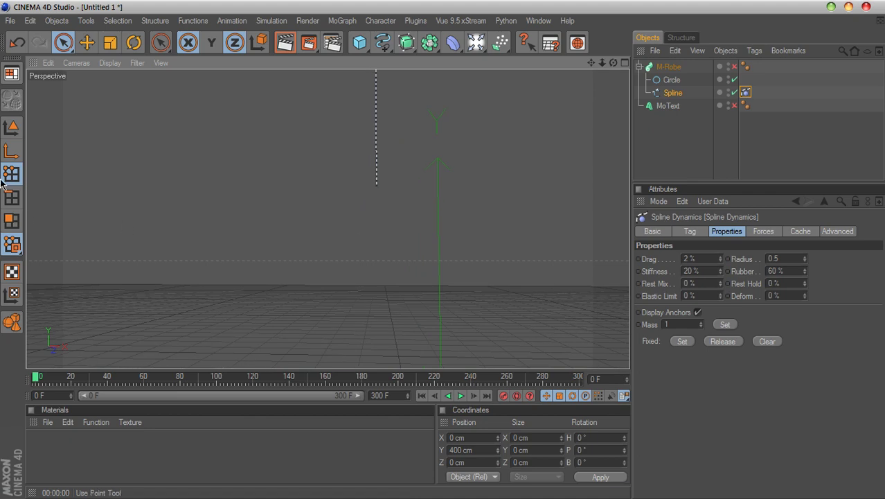
left_click(376, 190)
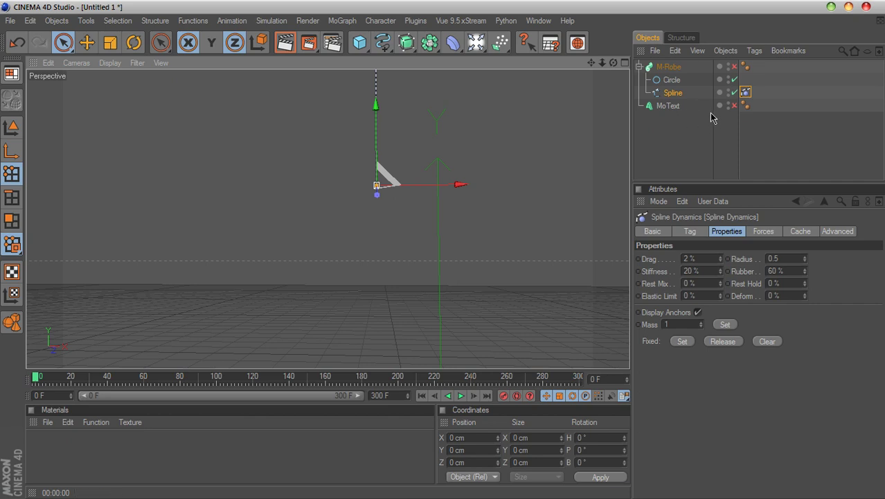
right_click(675, 96)
mouse_move(697, 88)
mouse_move(703, 147)
left_click(658, 149)
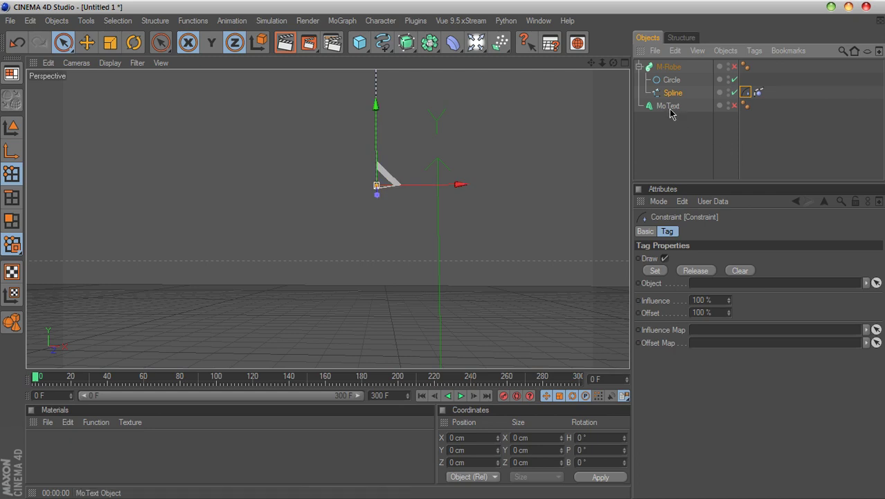
left_click_drag(669, 107, 703, 284)
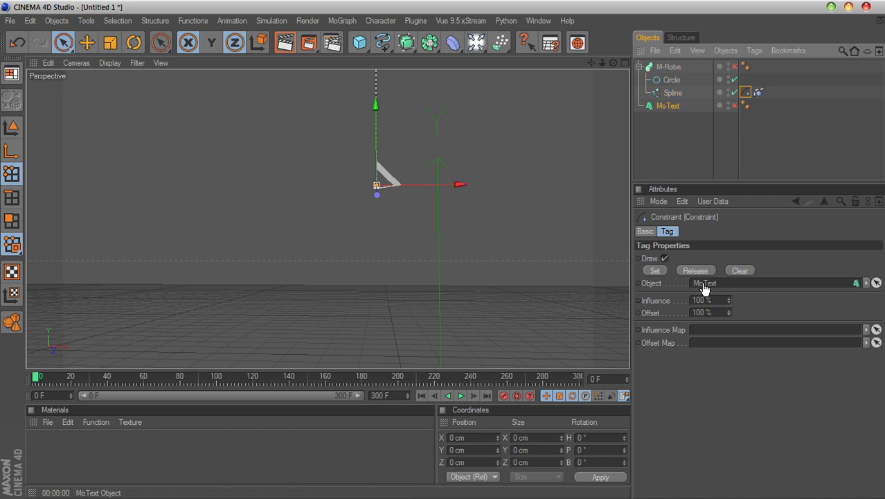
left_click(653, 271)
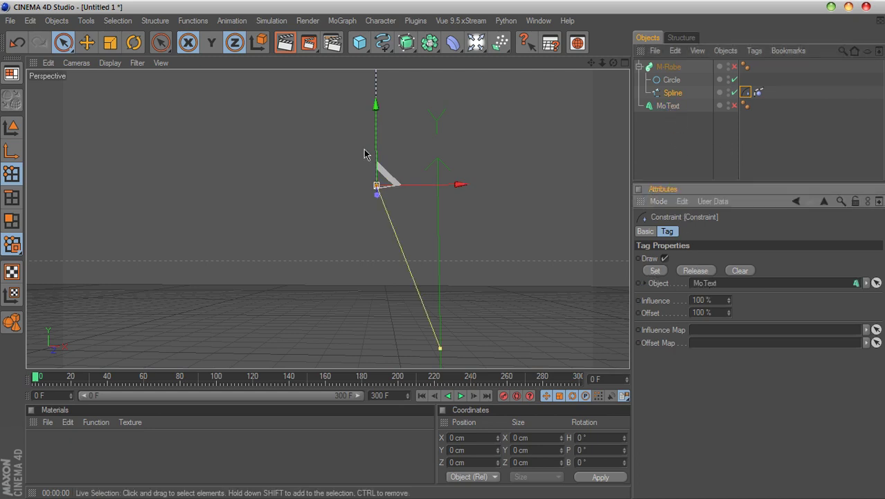
Step: Re-enable the MoText and M-Robe objects and collapse the M-Robe hierarchy
left_click(735, 105)
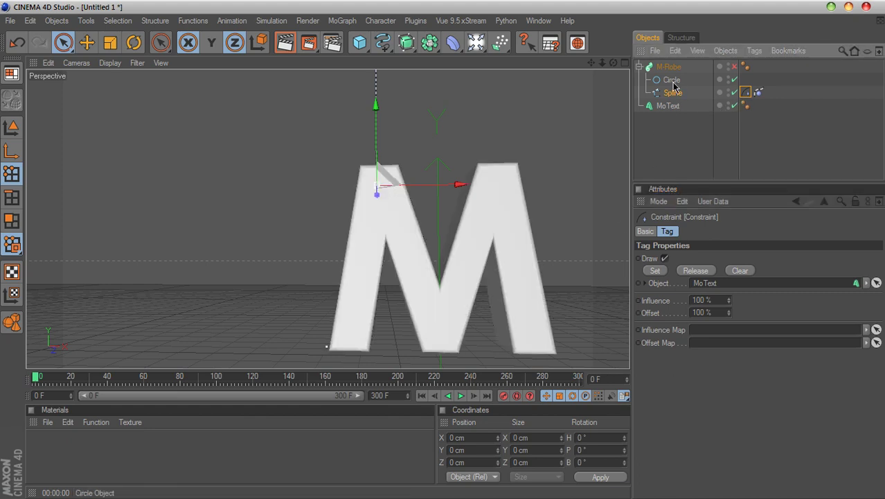
left_click(734, 67)
left_click(663, 132)
left_click(639, 66)
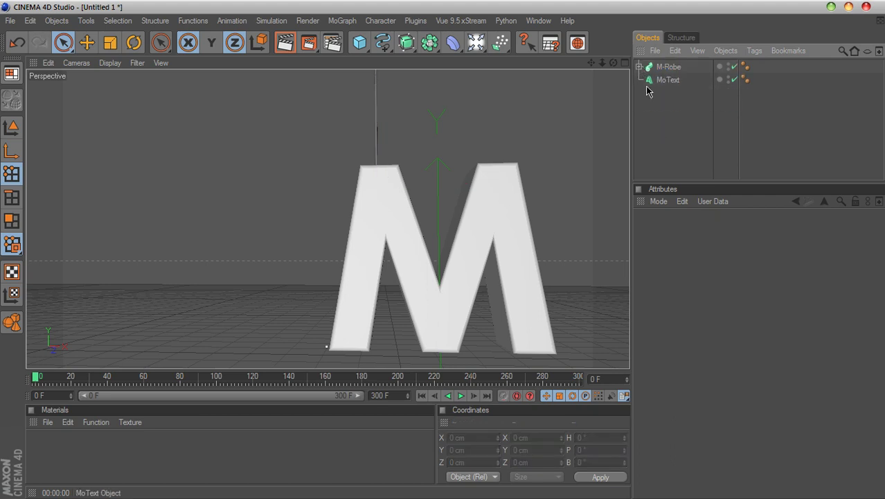
left_click(644, 80)
left_click(670, 123)
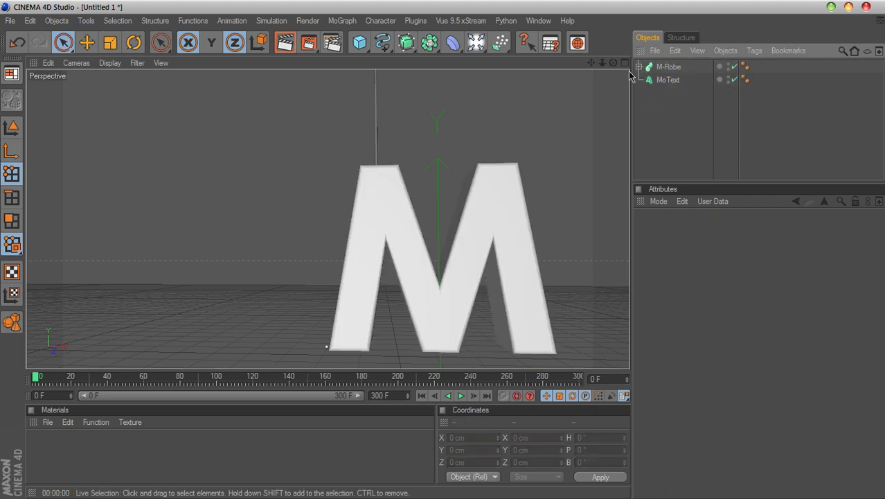
Step: Play the animation to check how the string behaves with the letter M, and return to the first frame
left_click(625, 63)
left_click(322, 63)
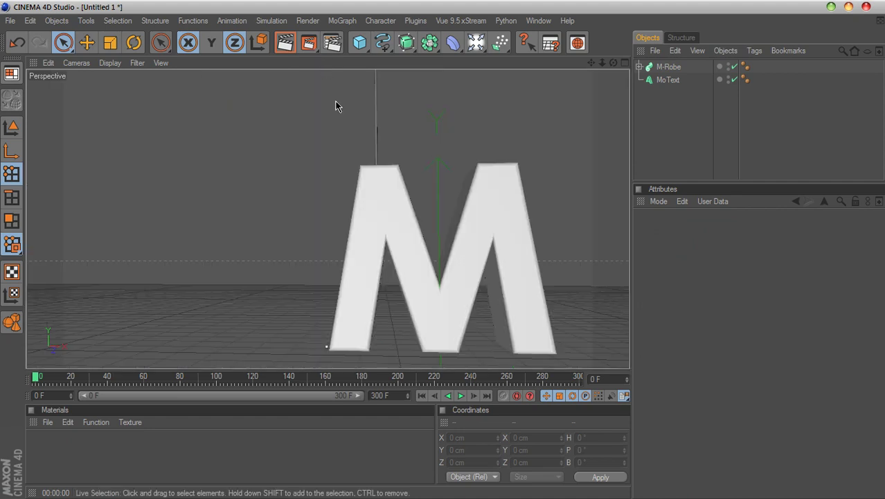
scroll(546, 99, "down", 3)
left_click_drag(590, 63, 546, 55)
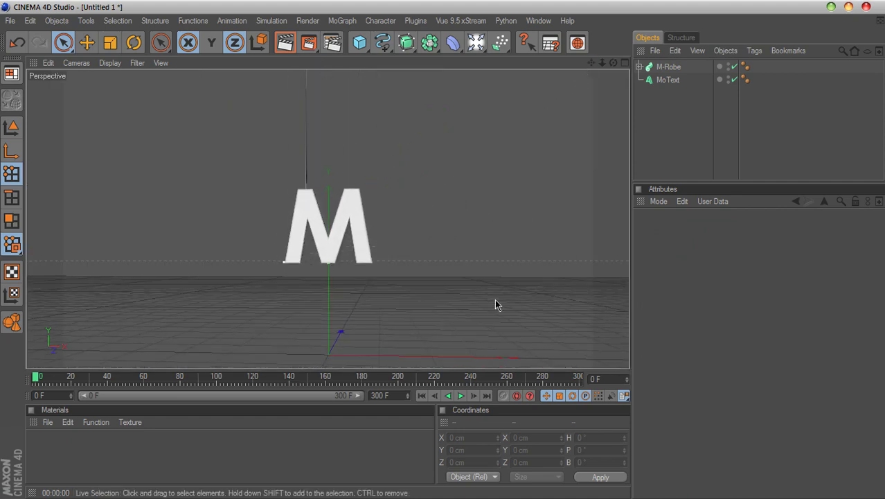
left_click(464, 396)
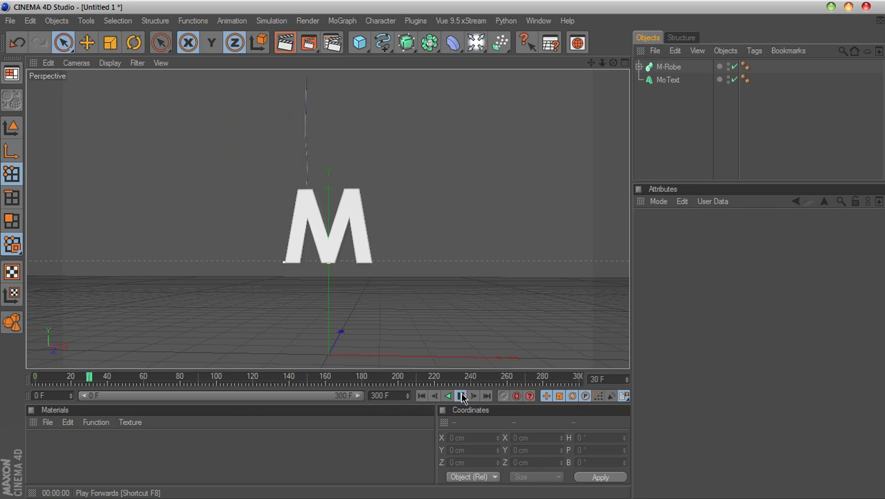
left_click(462, 396)
left_click(421, 397)
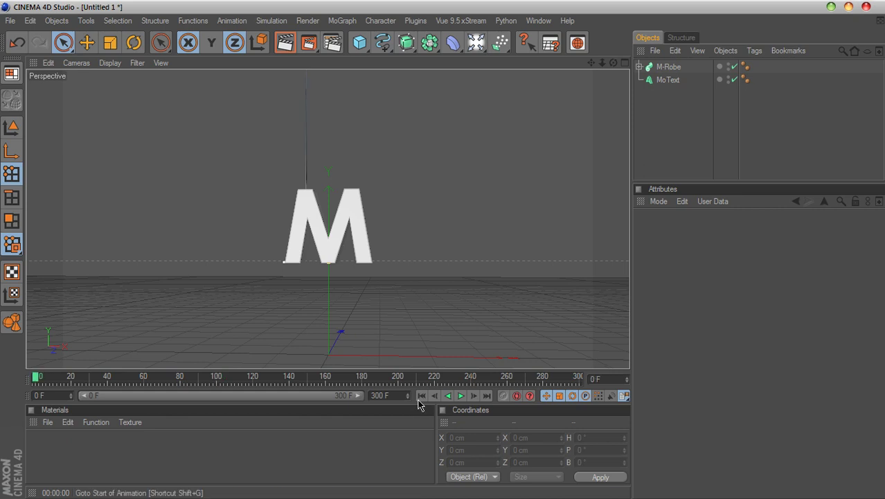
Step: Apply a Dynamics Body tag to the MoText object
right_click(668, 80)
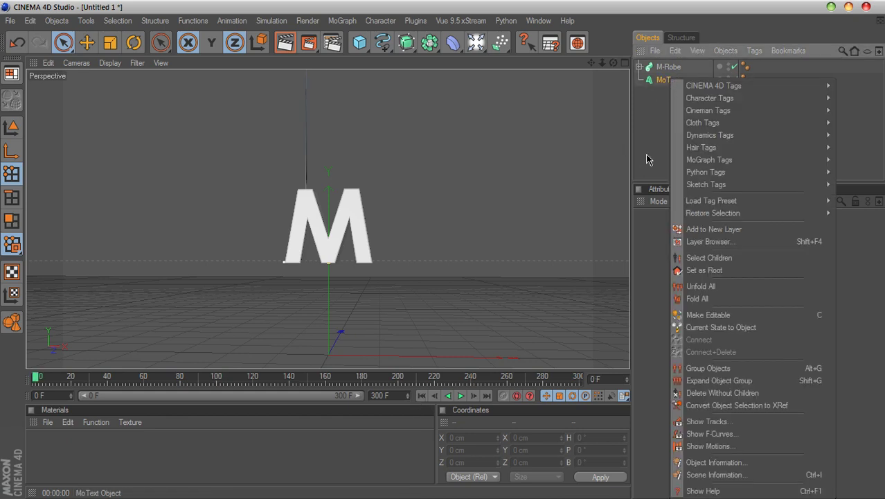
mouse_move(688, 137)
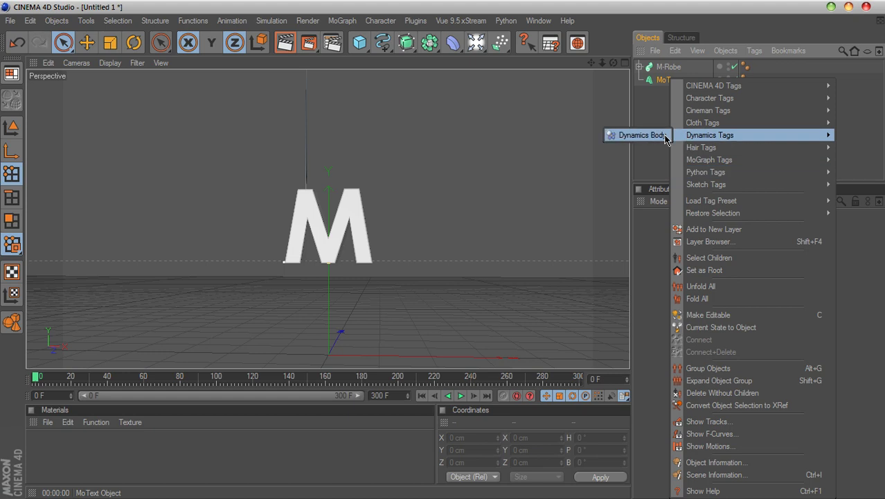
left_click(641, 135)
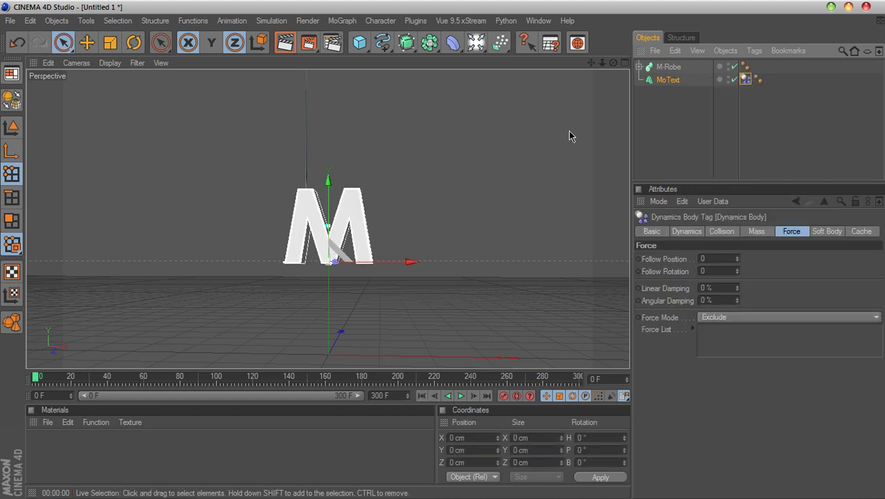
Step: Play the simulation to check the letter's motion under Dynamics Body, and rewind to the first frame
left_click_drag(590, 62, 614, 0)
left_click_drag(614, 63, 614, 111)
left_click_drag(591, 62, 614, 94)
left_click(460, 395)
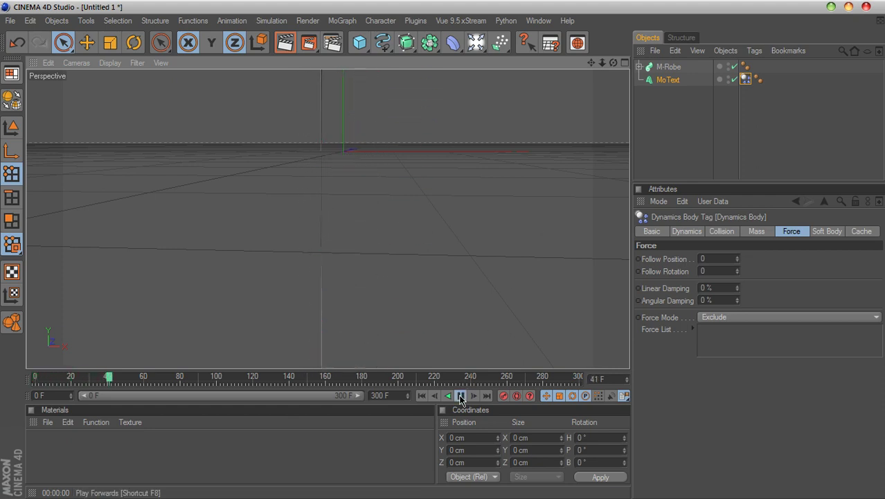
left_click(460, 395)
left_click(422, 395)
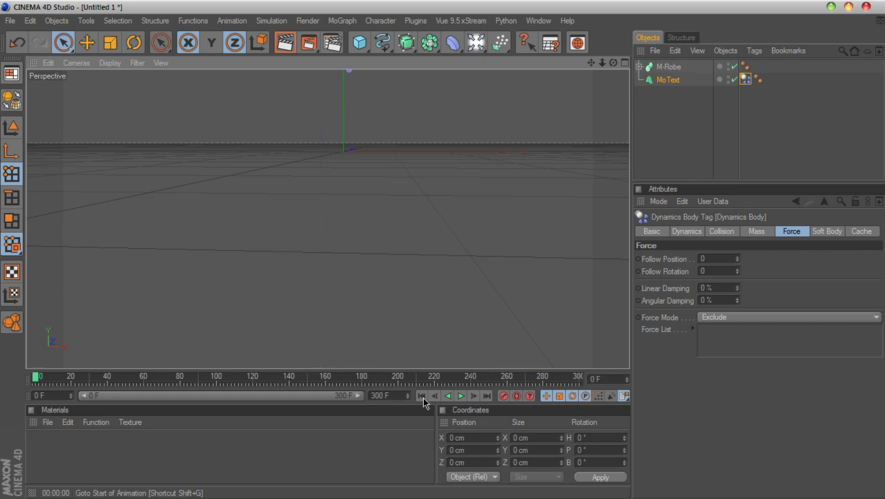
mouse_move(591, 63)
left_mouse_down()
mouse_move(591, 153)
mouse_move(592, 62)
left_mouse_up()
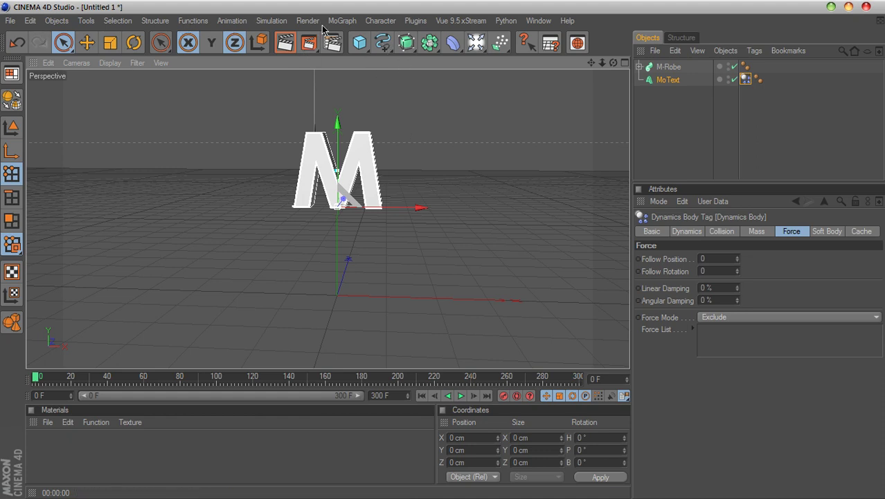
Step: Create a dynamics Spring object and assign MoText as its Object B
left_click(277, 21)
mouse_move(285, 56)
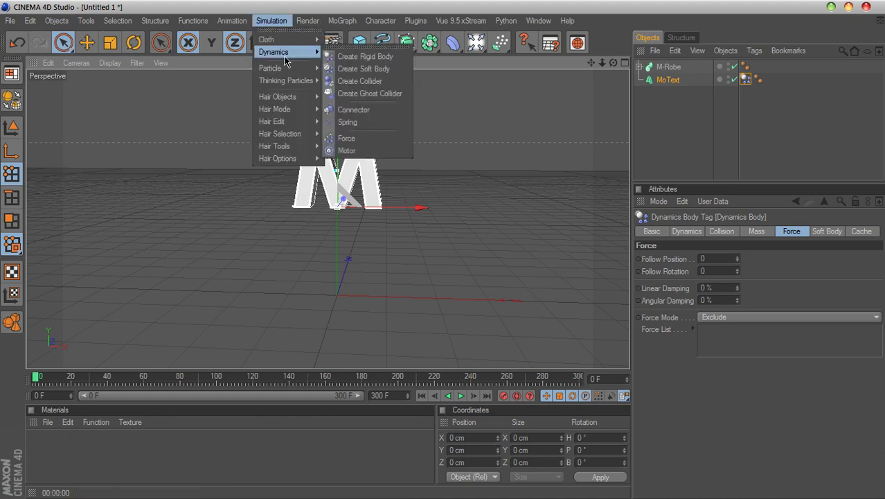
left_click(363, 122)
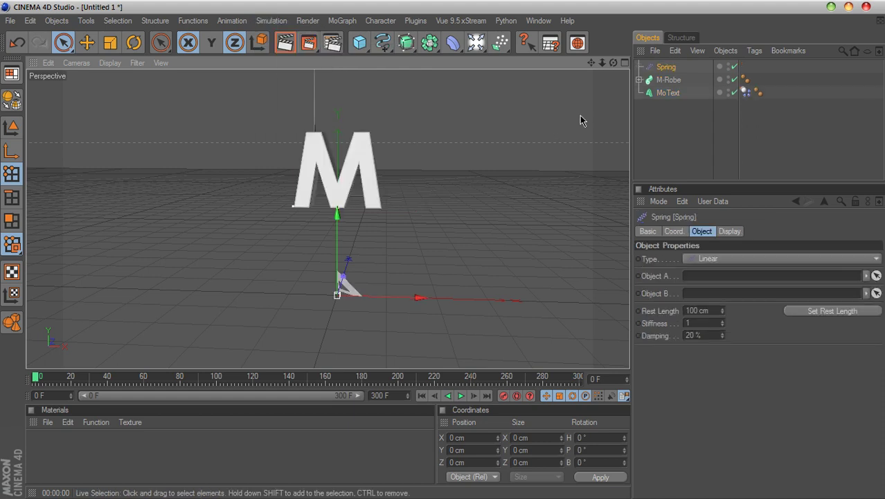
left_click_drag(591, 63, 591, 153)
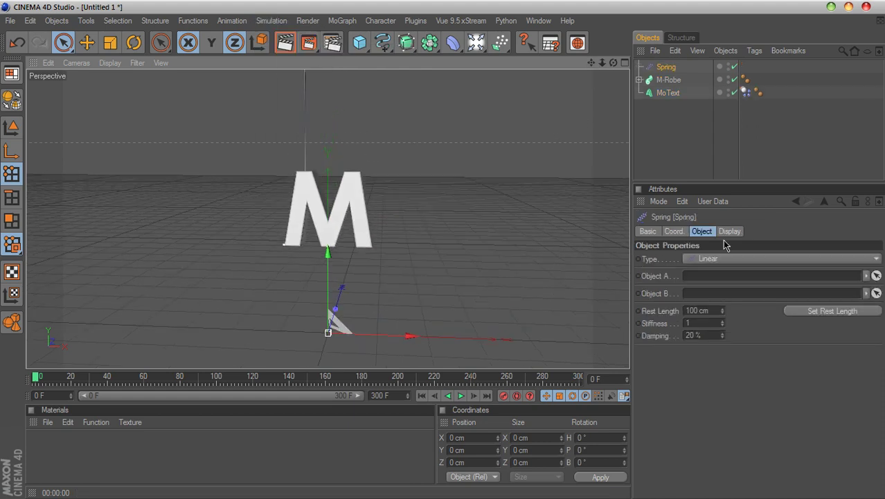
left_click_drag(731, 182, 730, 166)
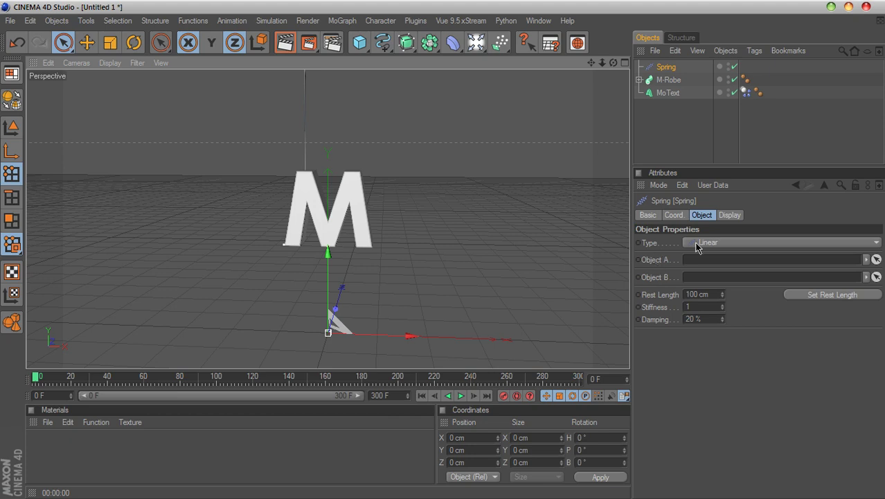
left_click(671, 96)
left_click_drag(687, 192, 701, 277)
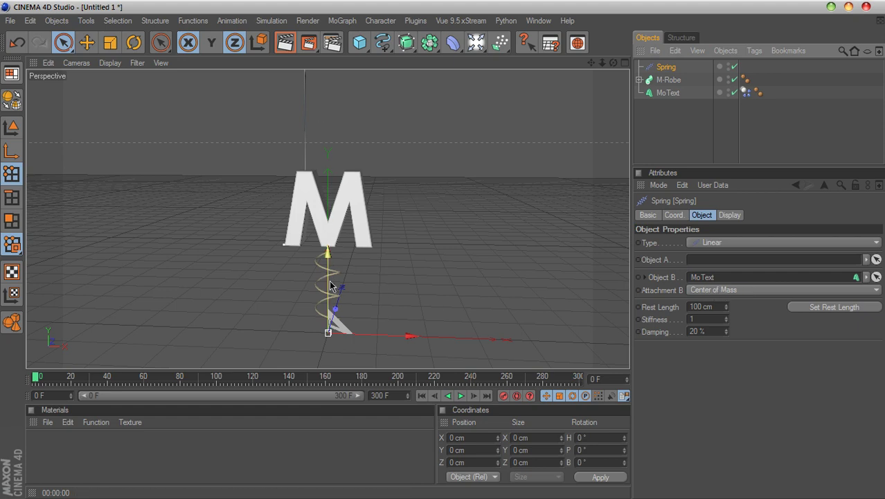
Step: Set the Spring's Attachment B to Offset, with offset values of 1 cm in X and 68 cm in Y
left_click(715, 290)
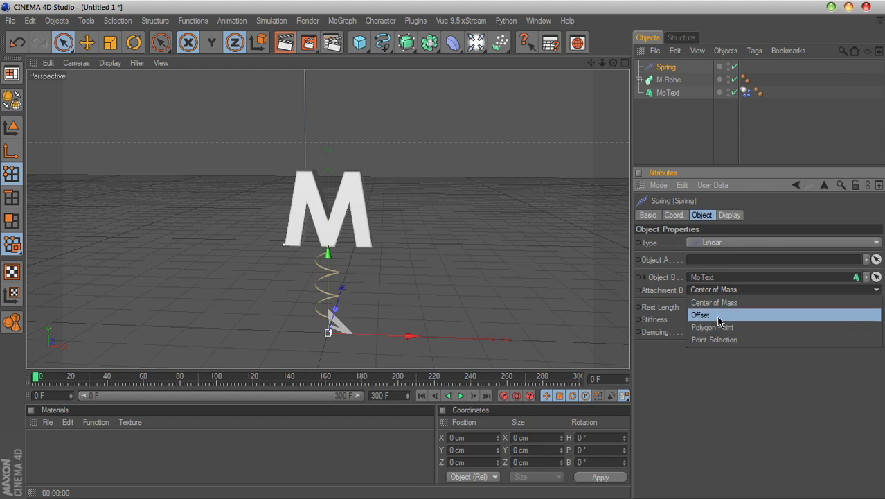
left_click(720, 316)
left_click_drag(773, 307, 728, 305)
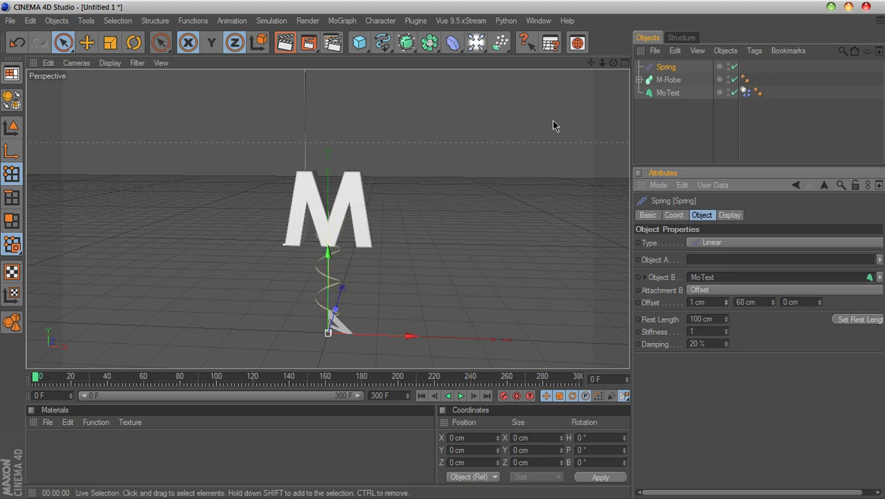
Step: Move the Spring in the Front view to the string's lower end on the M's upper-left corner, and return to the Perspective view
left_click(624, 63)
middle_click(612, 236)
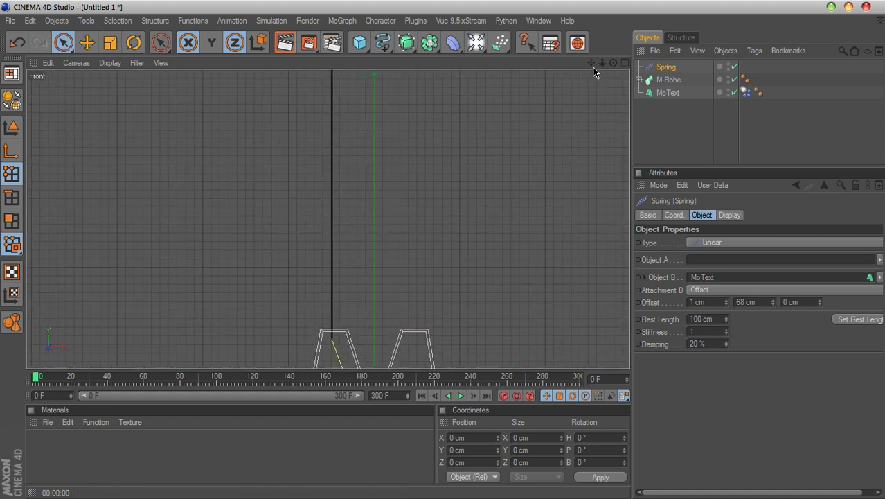
middle_click_drag(570, 343, 546, 116, "alt")
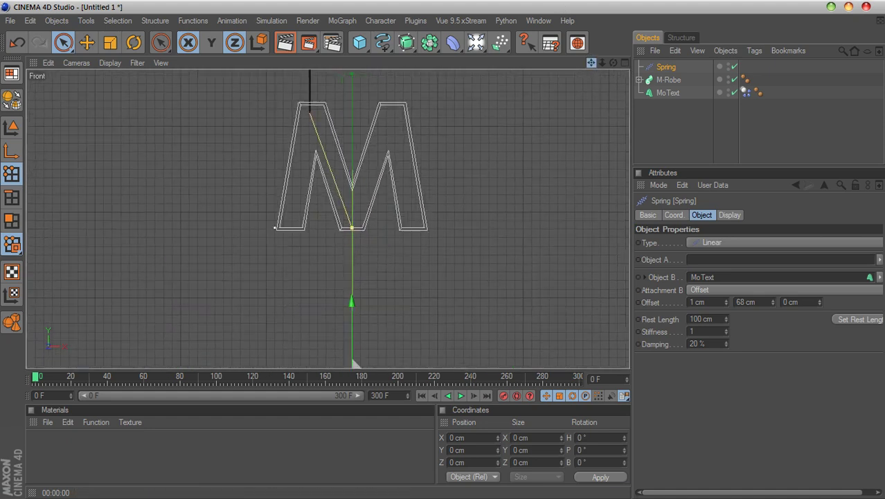
scroll(545, 116, "down", 3)
scroll(545, 116, "down", 2)
scroll(419, 239, "up", 1)
left_click_drag(357, 308, 332, 142)
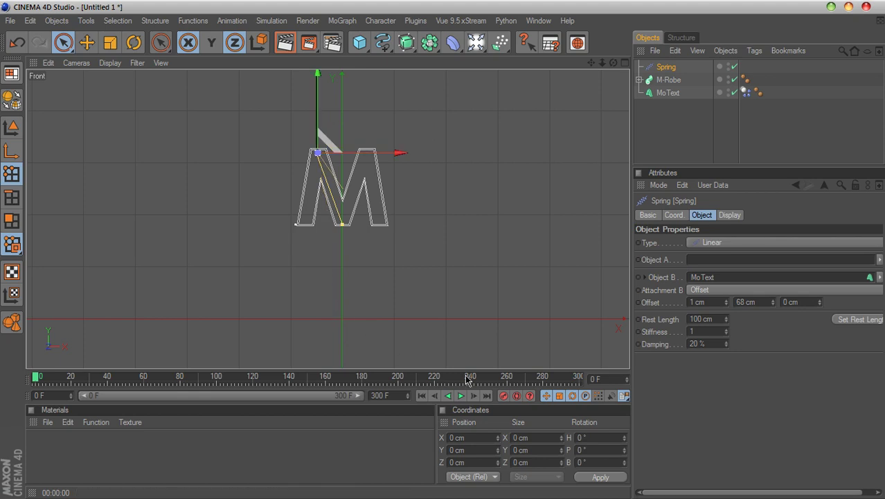
left_click(626, 63)
left_click(322, 63)
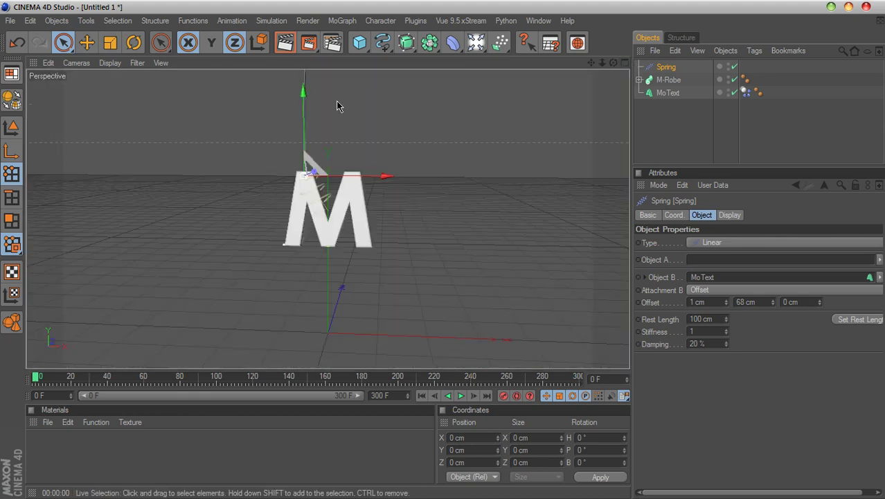
left_click_drag(591, 62, 585, 139)
scroll(575, 101, "down", 3)
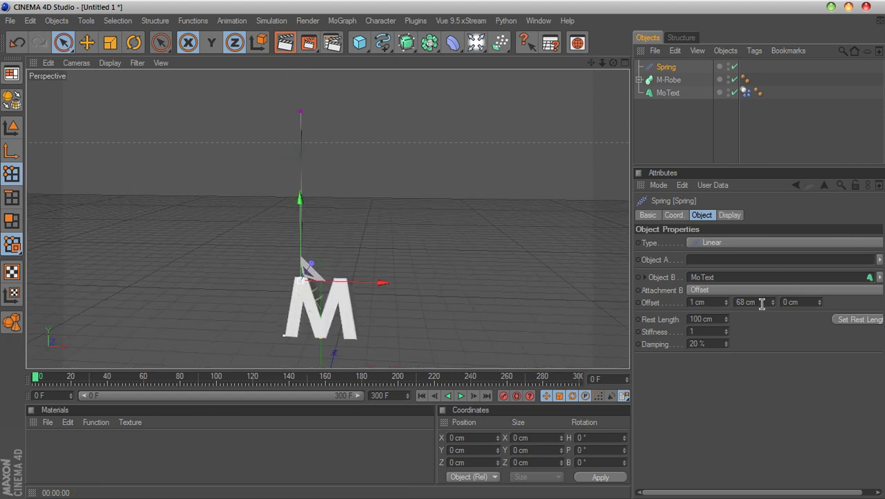
Step: Set the Spring's Attachment B offset to -40 cm in X and 566 cm in Y, reaching the string's upper end
left_click_drag(772, 307, 850, 307)
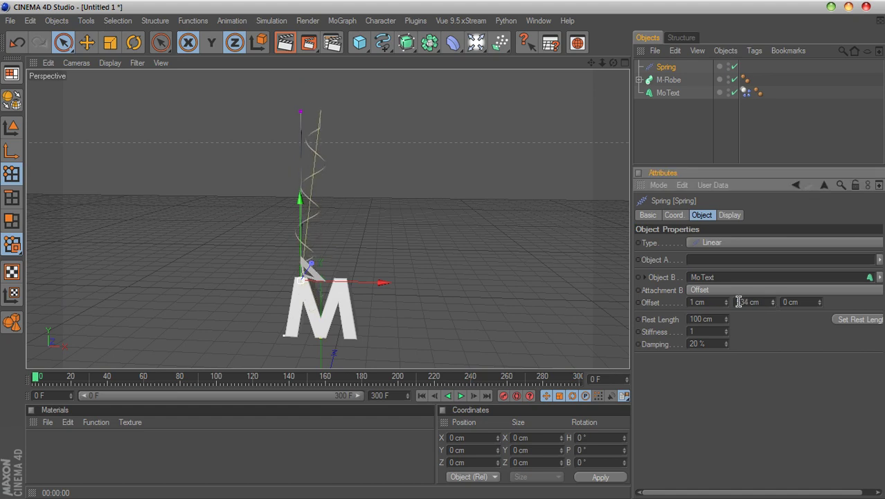
left_click_drag(727, 307, 721, 306)
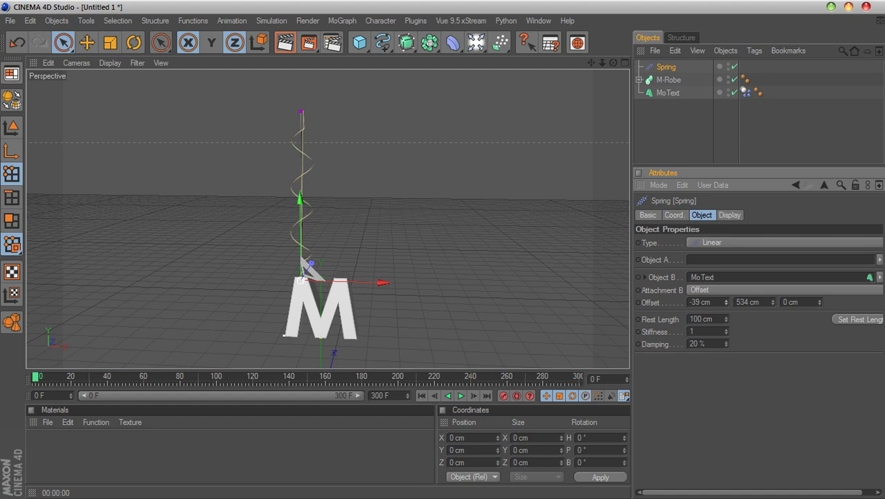
left_click_drag(774, 306, 779, 307)
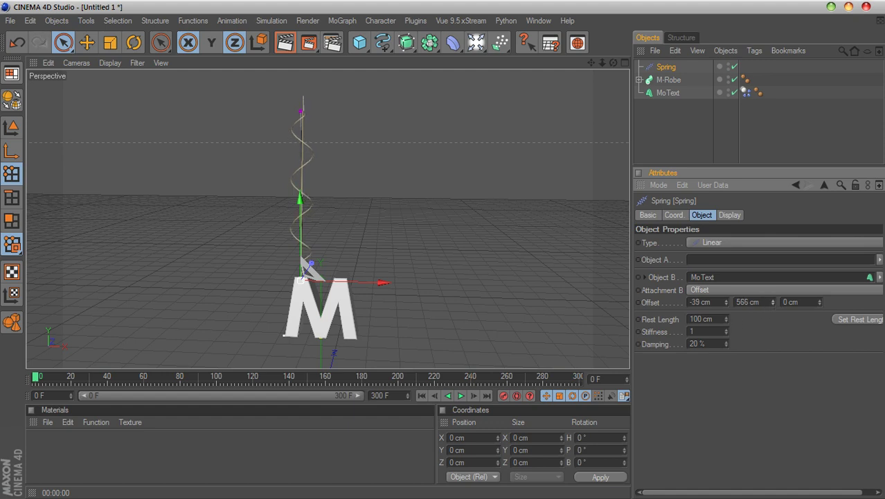
left_click_drag(726, 305, 725, 304)
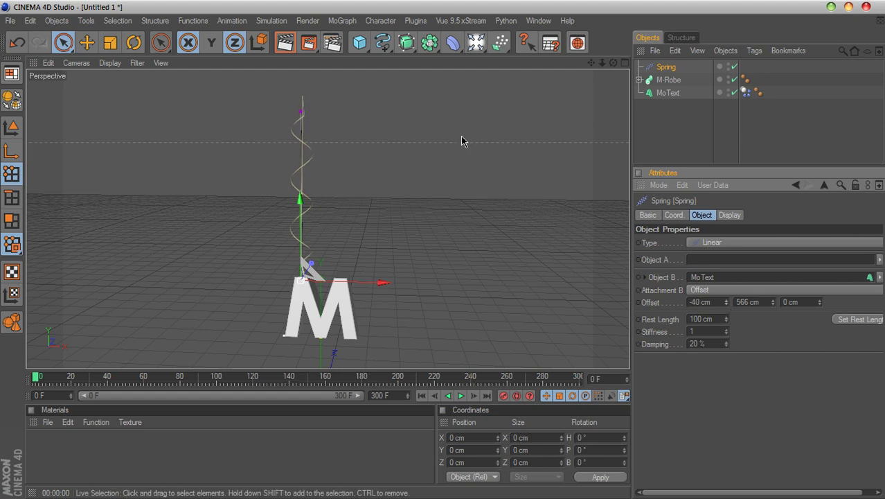
Step: Play the simulation repeatedly from the first frame to check how the letter swings on the Spring
left_click_drag(587, 84, 593, 117, "alt")
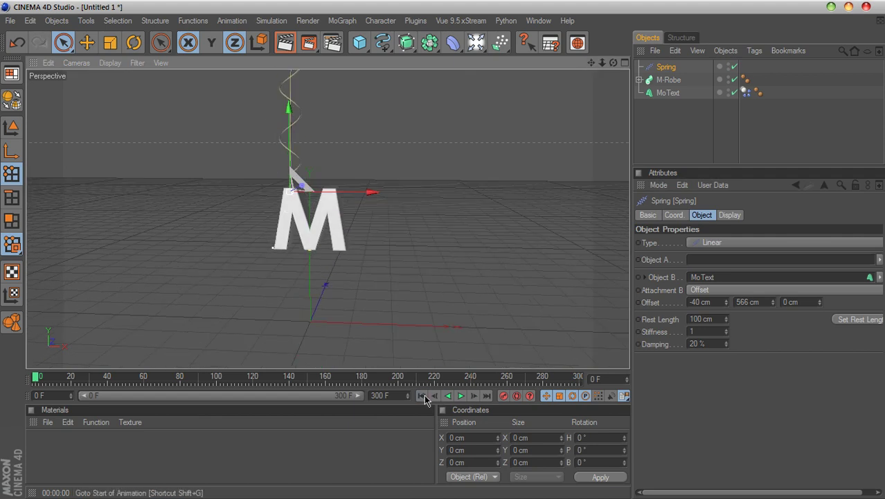
left_click(460, 397)
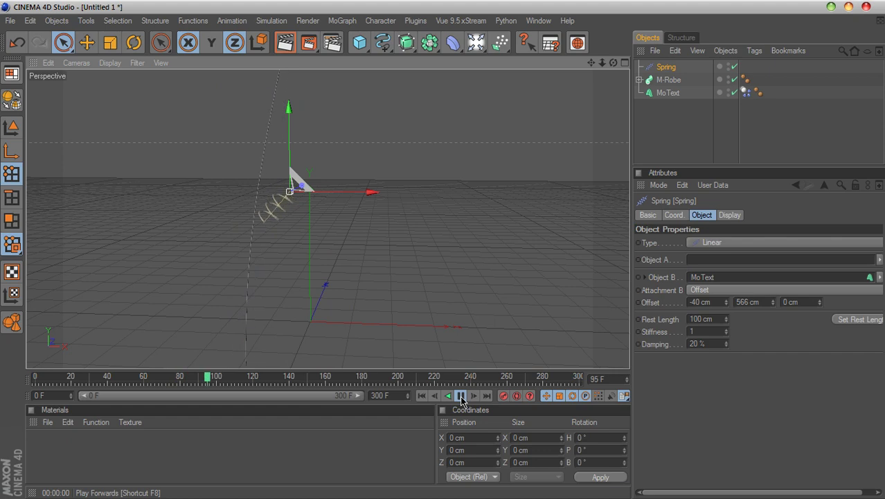
left_click(676, 142)
left_click_drag(590, 63, 594, 2)
left_click(421, 395)
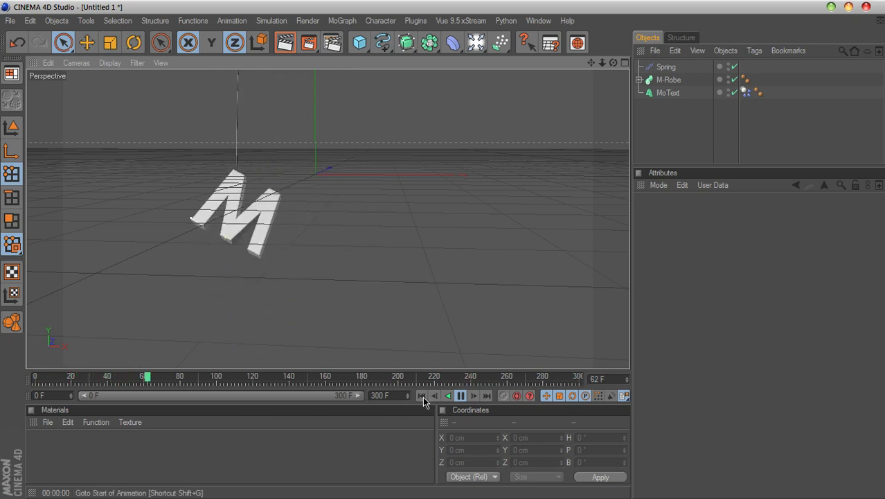
left_click(422, 396)
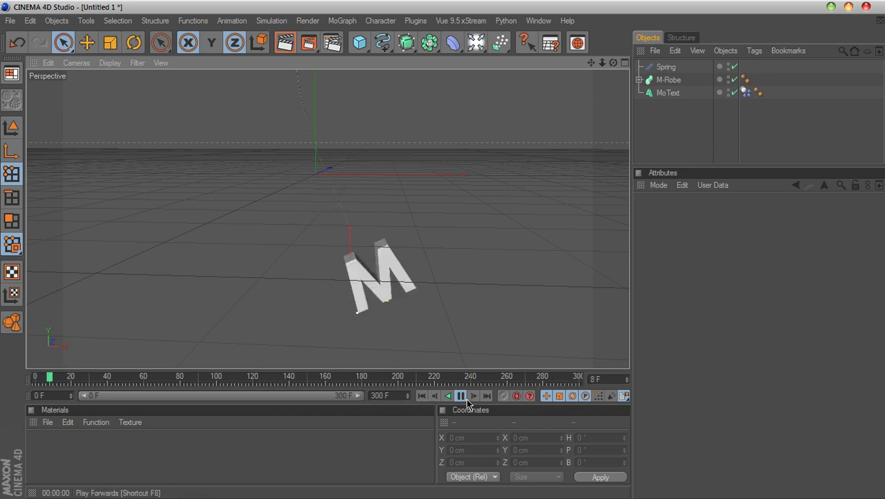
left_click(461, 396)
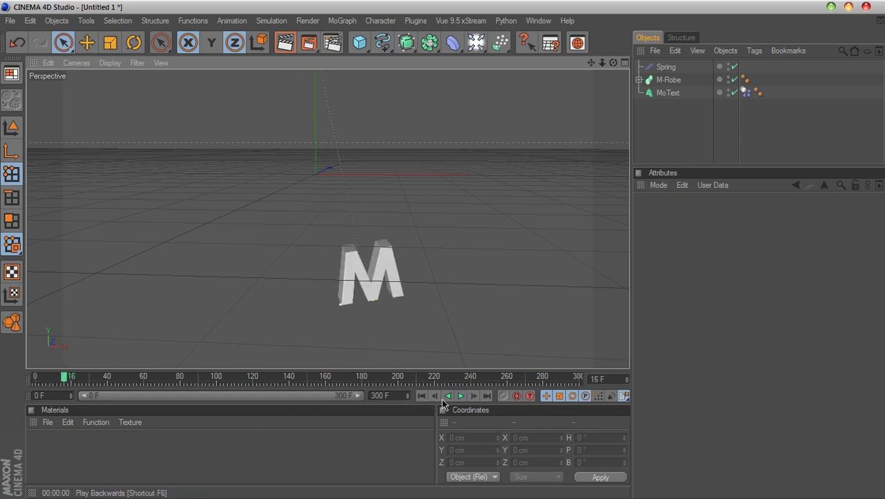
left_click(422, 395)
left_click_drag(591, 63, 614, 75)
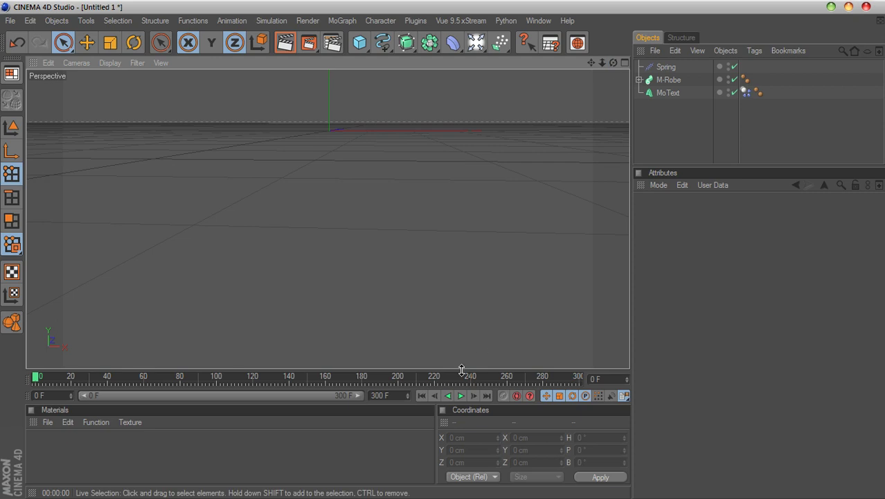
left_click(461, 395)
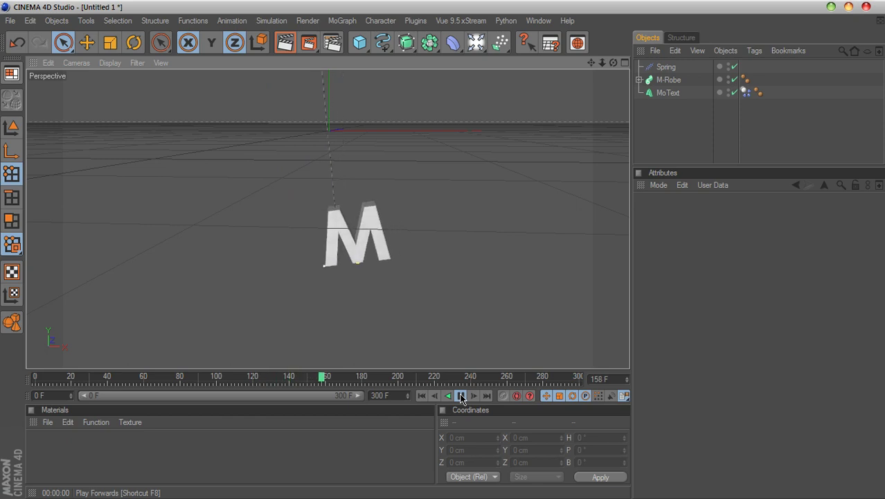
left_click(461, 396)
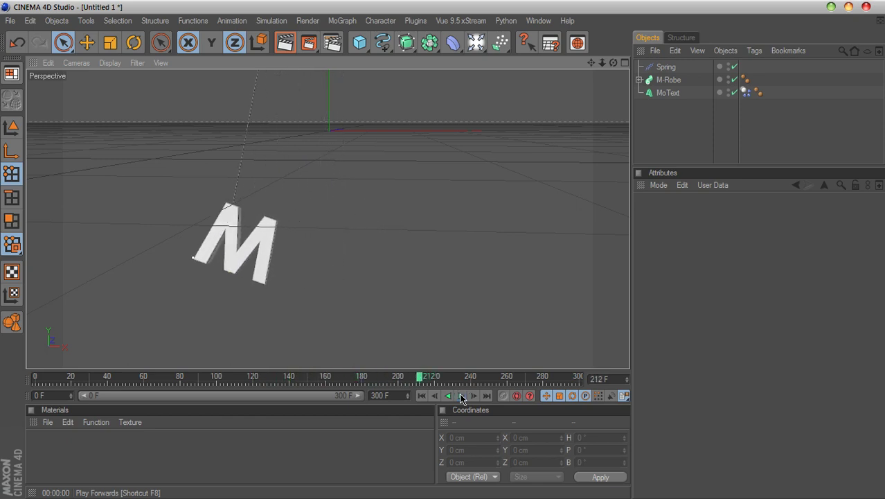
left_click(422, 395)
left_click(460, 396)
left_click(461, 395)
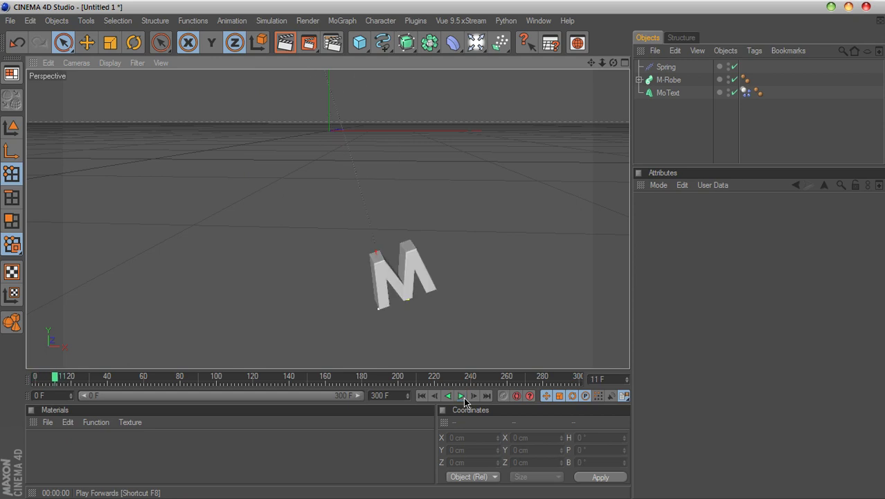
Step: Set the Spring's Rest Length to 501 cm, play the simulation, and rewind to the first frame
left_click(666, 67)
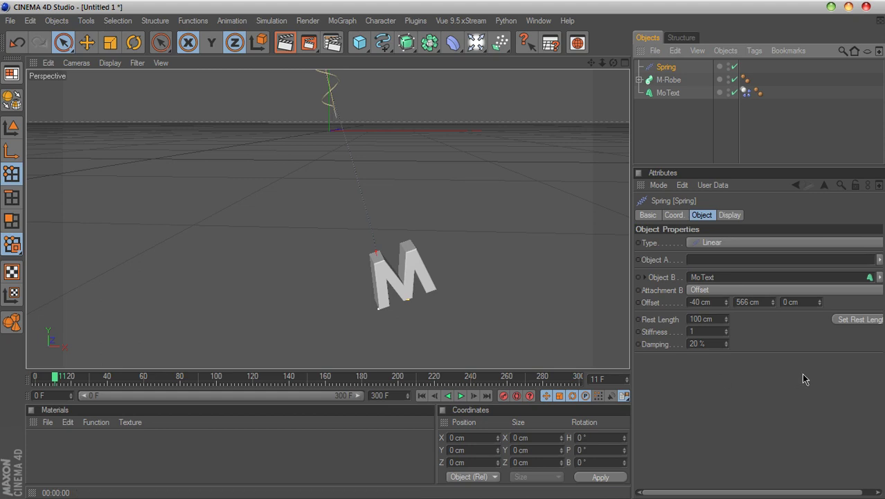
left_click_drag(728, 322, 728, 311)
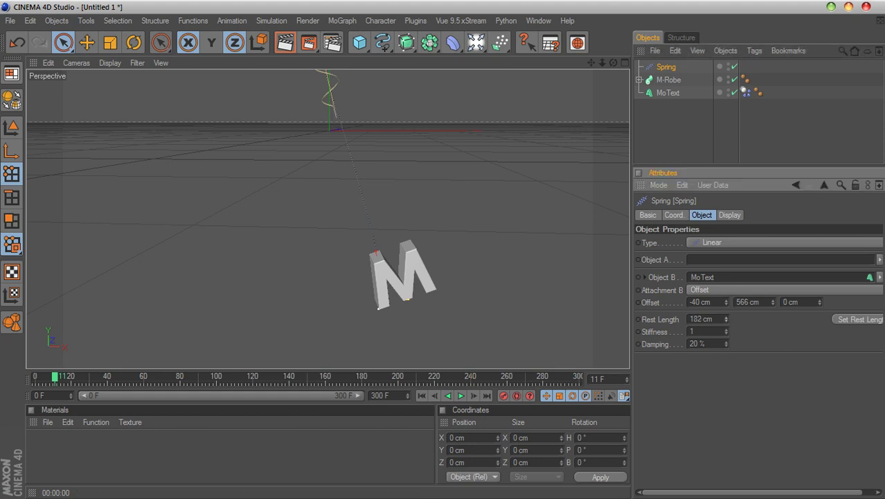
left_click(677, 135)
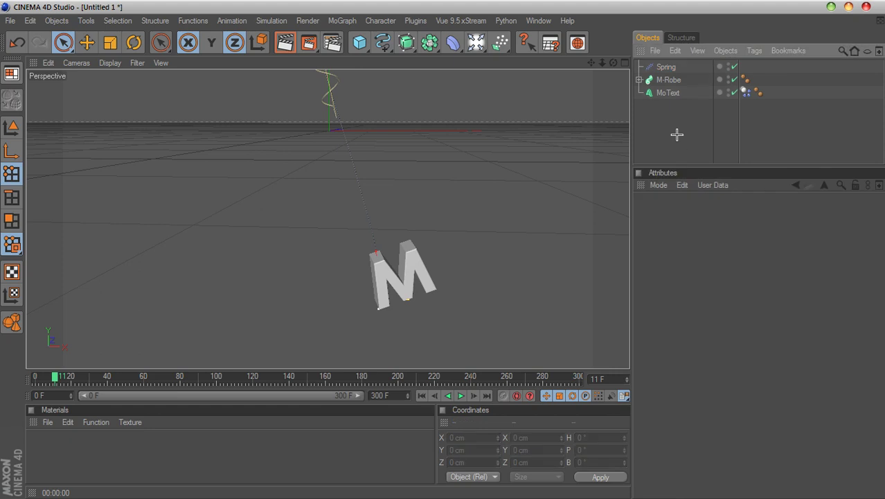
left_click(667, 67)
left_click_drag(727, 322, 727, 312)
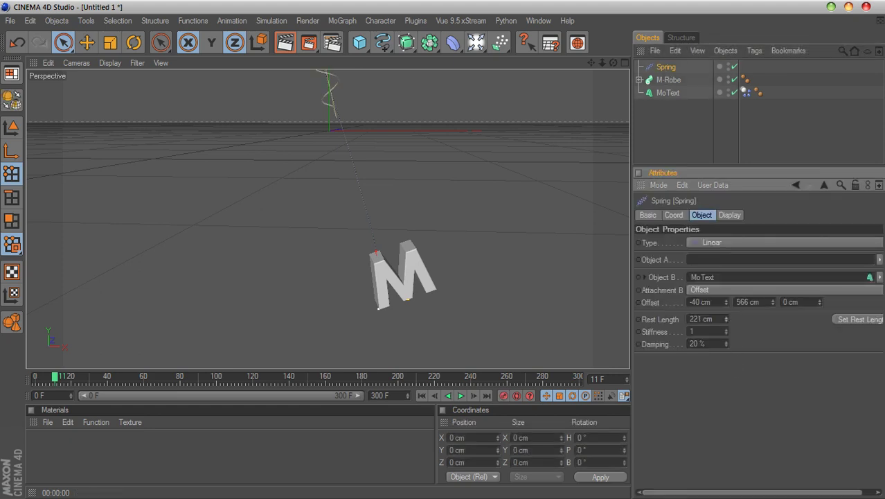
left_click(421, 394)
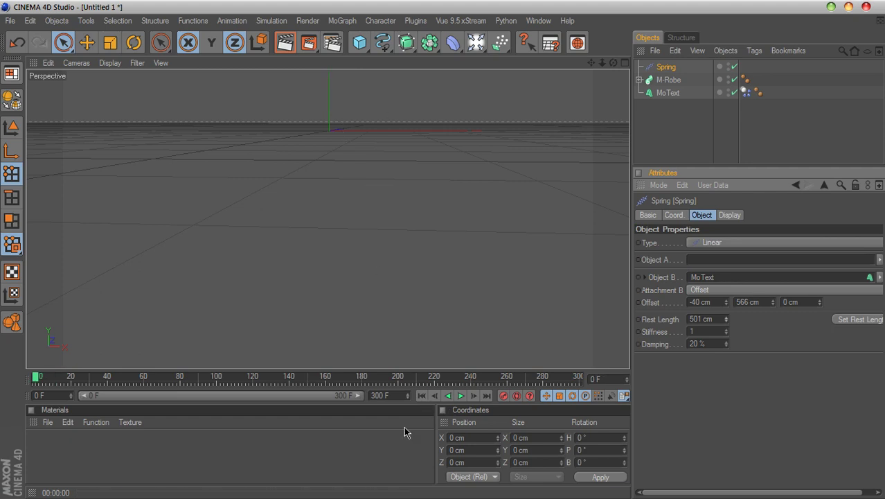
left_click(462, 396)
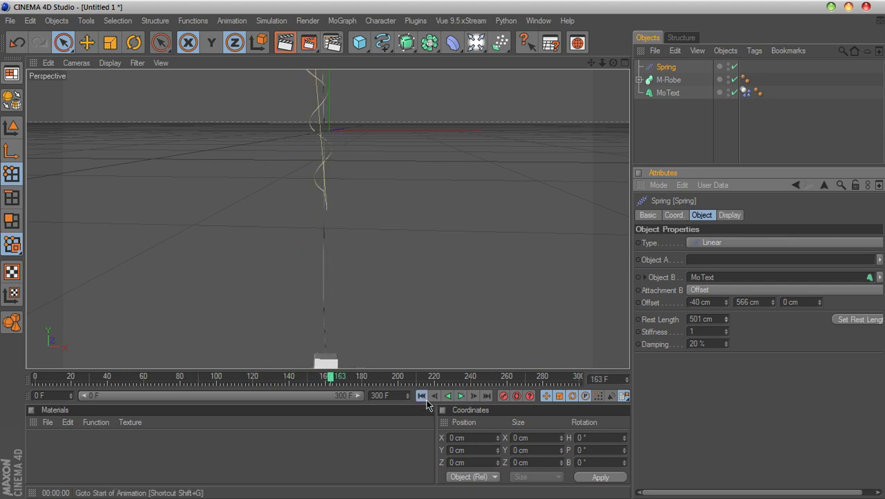
left_click(425, 398)
Step: Try the Spring with a Rest Length of 400 cm, then 515 cm with Stiffness 0, while playing the simulation
left_click_drag(717, 320, 650, 325)
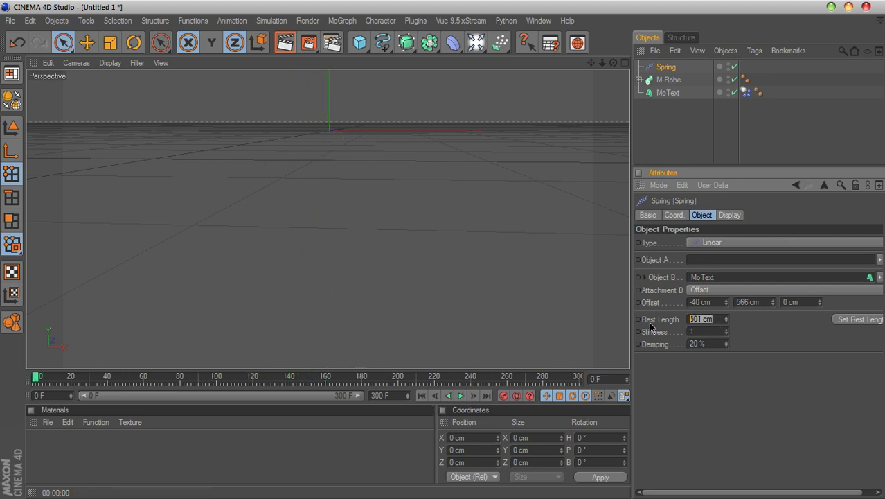
left_click(462, 396)
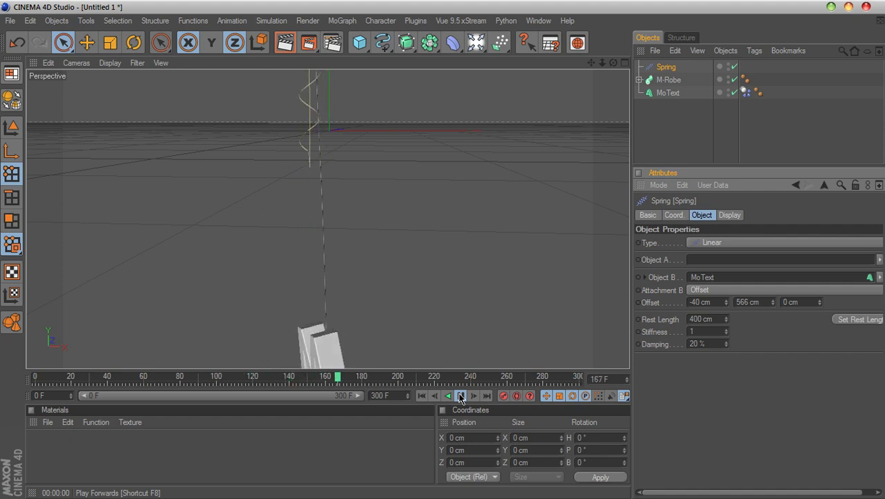
left_click(725, 317)
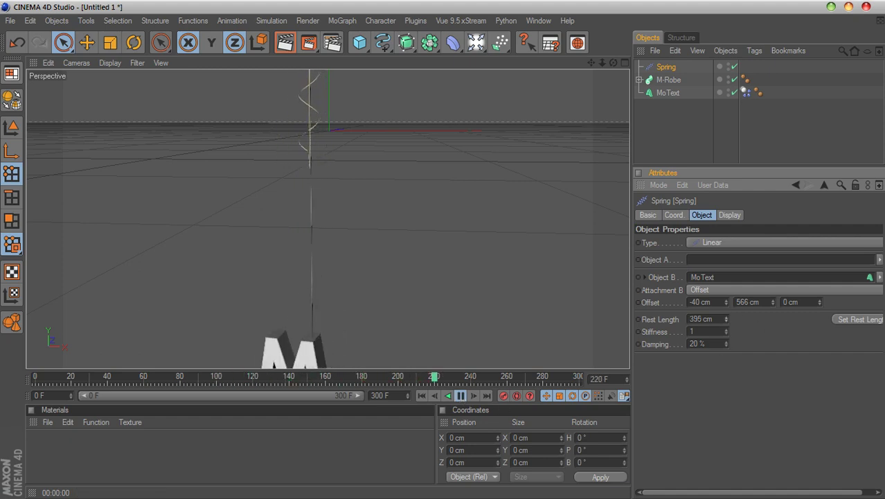
left_click_drag(726, 319, 726, 324)
left_click(726, 334)
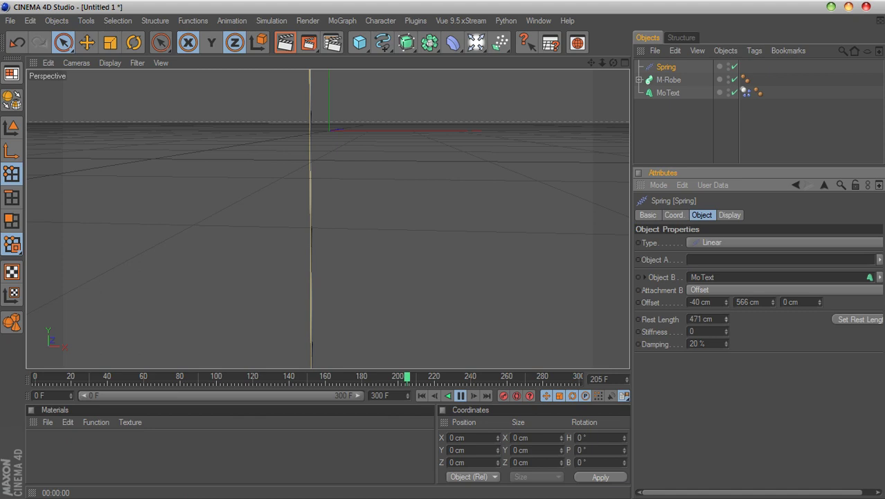
left_click(421, 396)
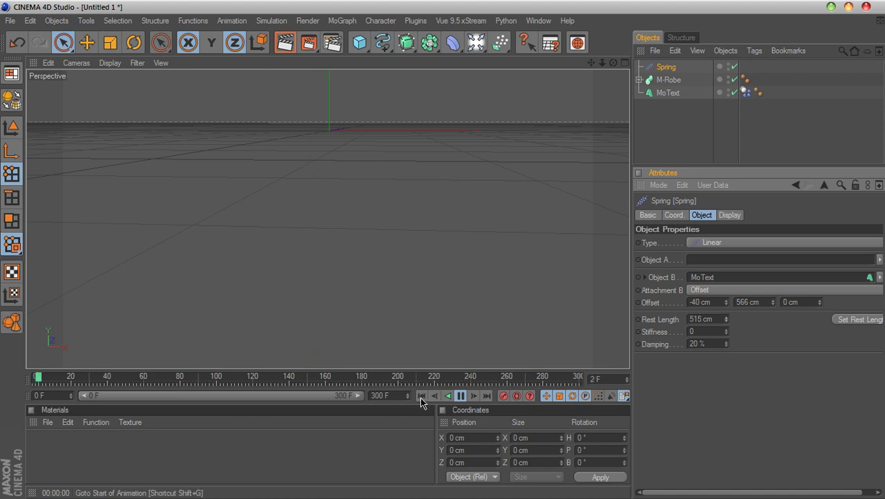
left_click(460, 396)
Step: Set the Spring's Rest Length to 200 cm, replay the simulation, and rewind it
left_click(420, 395)
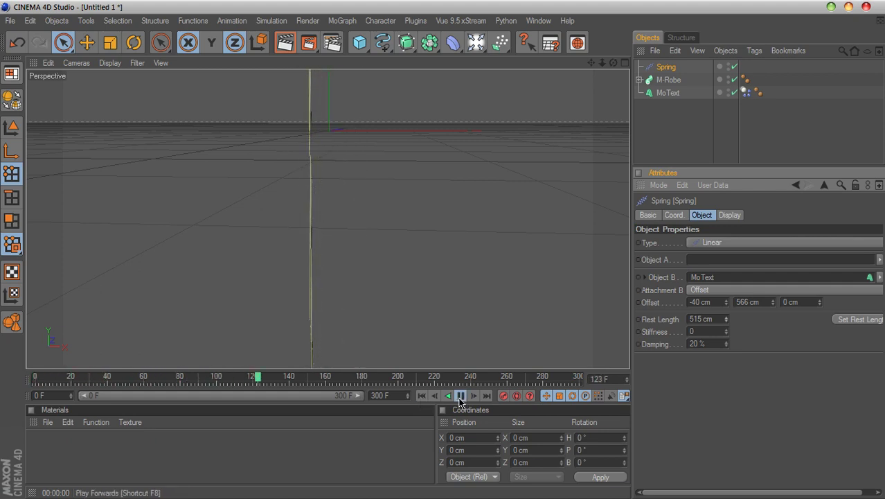
left_click(460, 397)
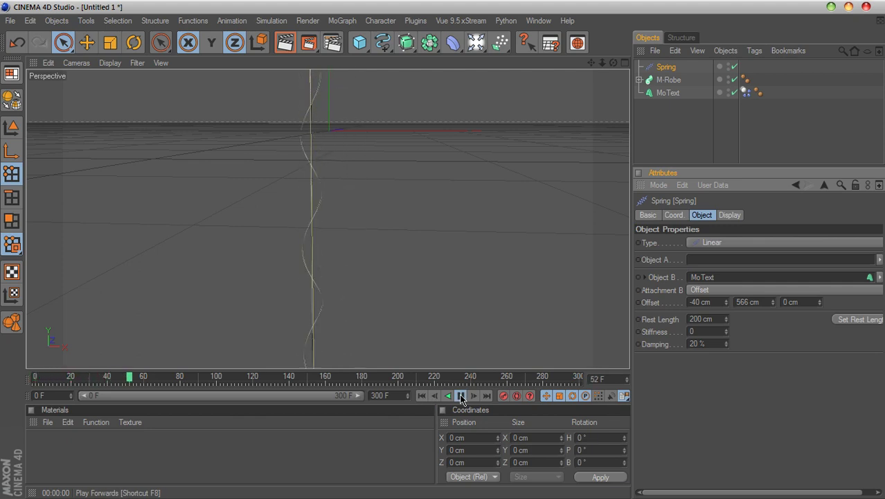
left_click(421, 396)
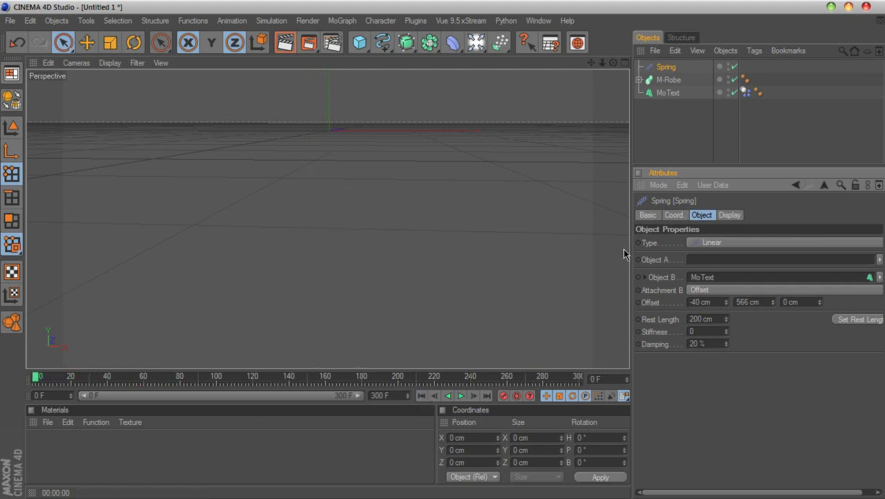
Step: Set the Spring's offset to -45 cm in X and 597 cm in Y and its Rest Length to 100 cm, and test the simulation
left_click_drag(592, 66, 595, 144)
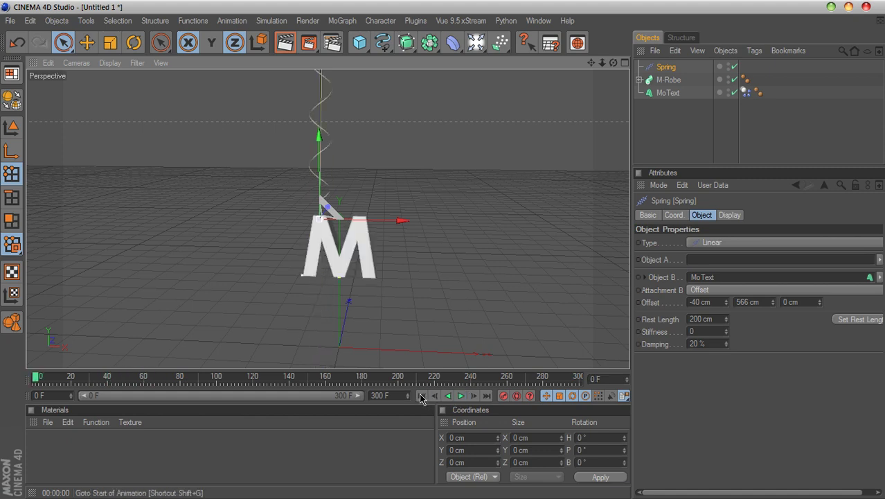
left_click_drag(590, 62, 597, 85)
left_click_drag(774, 300, 726, 307)
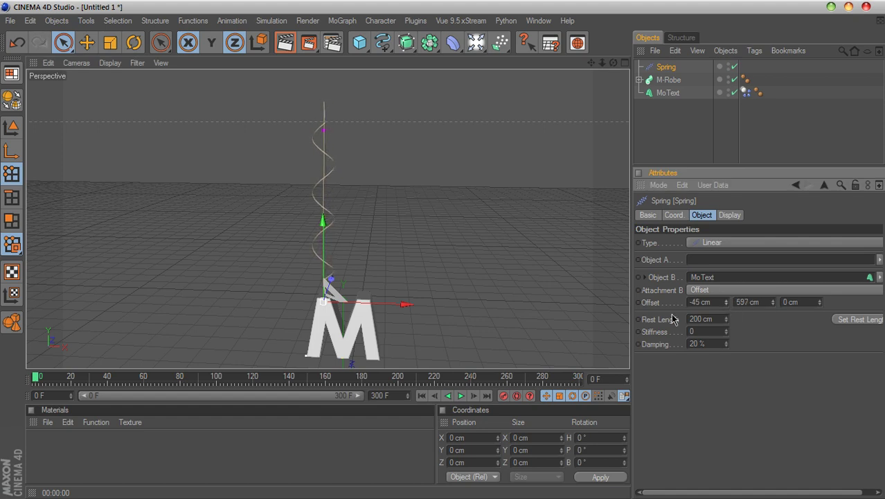
left_click_drag(592, 63, 660, 246)
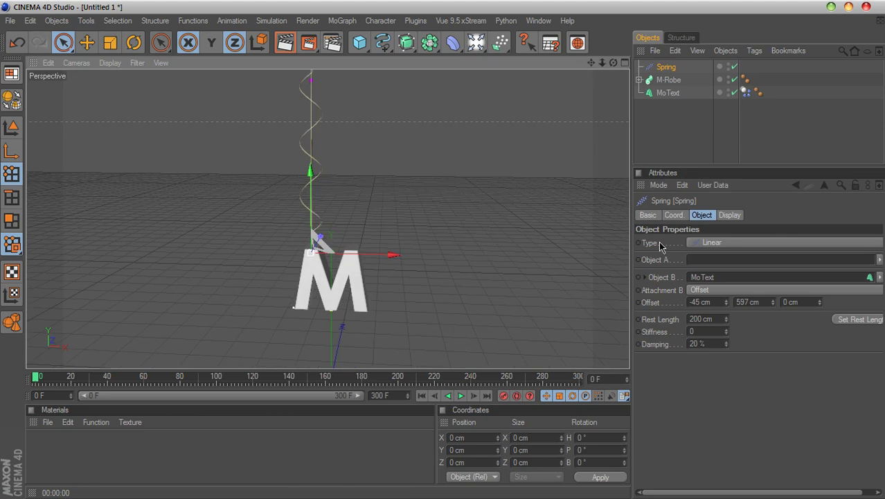
left_click(715, 318)
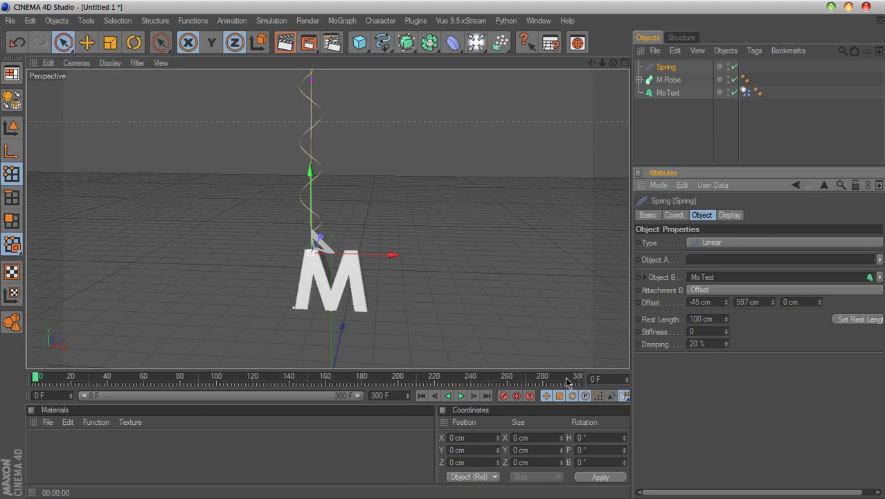
left_click(462, 396)
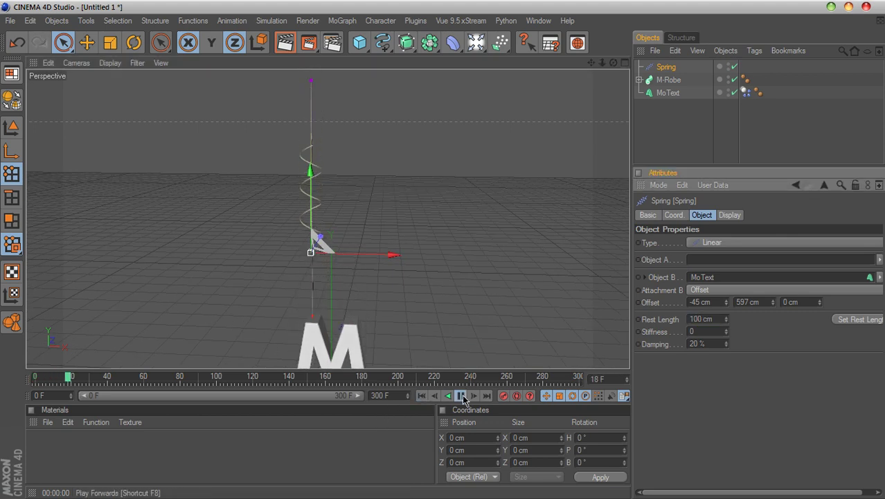
left_click(422, 397)
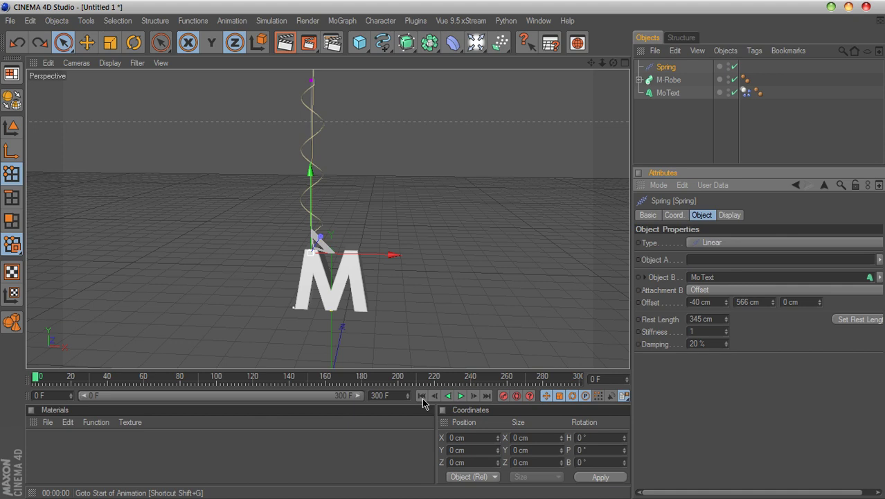
Step: Undo the recent changes to the Spring's offset, Rest Length and Stiffness, and briefly play the simulation
key("ctrl+z")
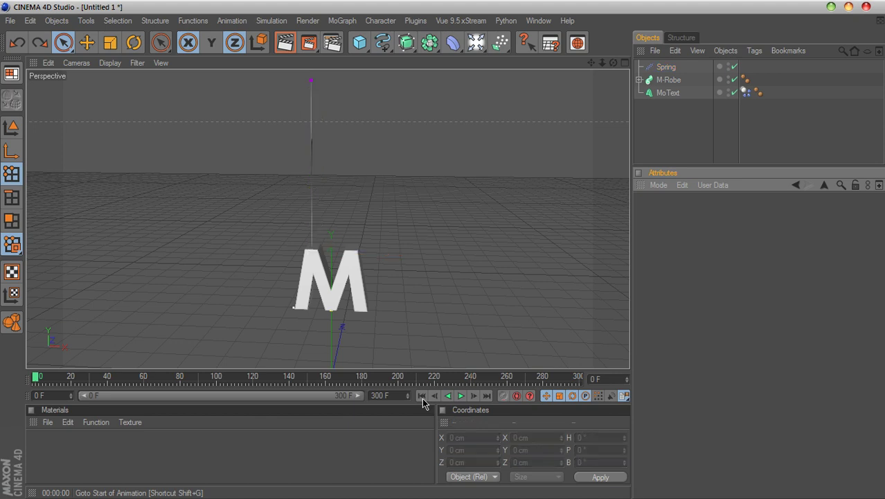
left_click(460, 396)
left_click(459, 396)
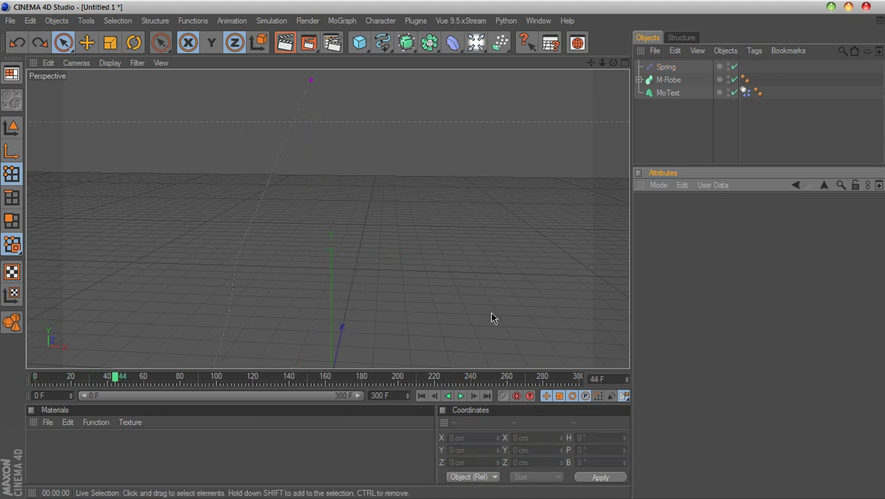
Step: Frame the hanging letter M in a maximized Perspective view and replay the simulation from the first frame
left_click(625, 63)
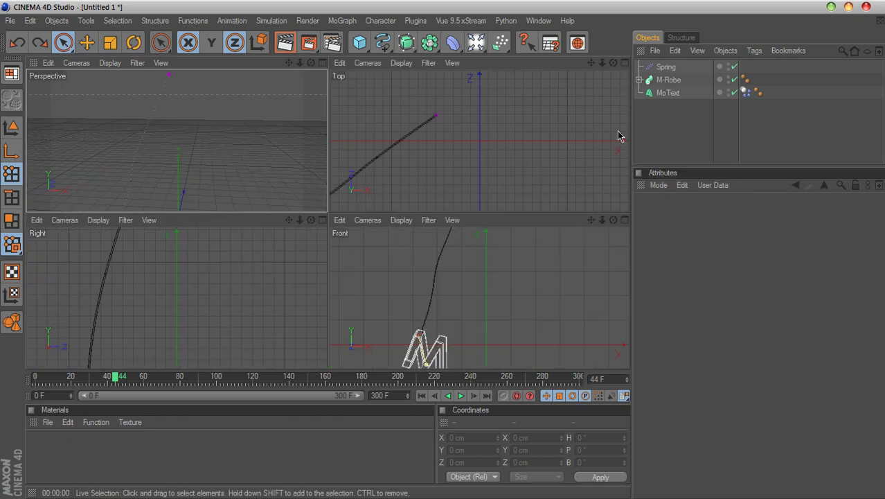
left_click(322, 63)
left_click_drag(591, 62, 424, 419)
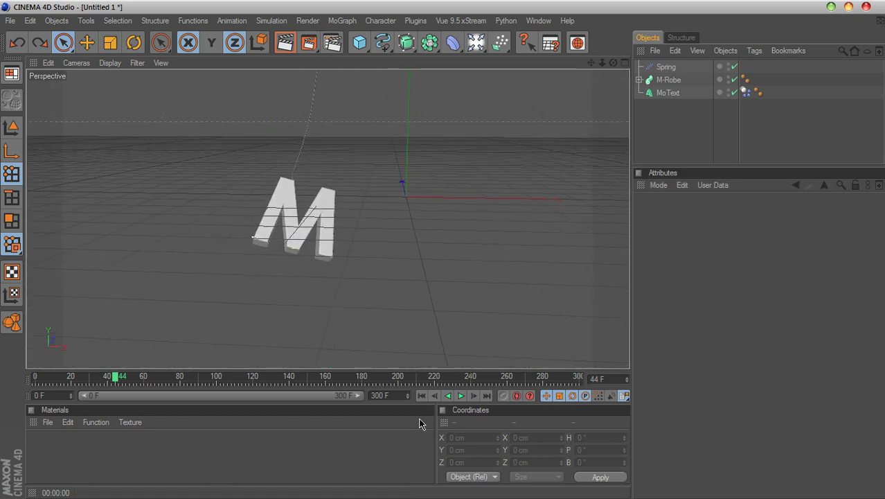
left_click(421, 395)
left_click_drag(591, 62, 589, 8)
left_click_drag(591, 62, 579, 20)
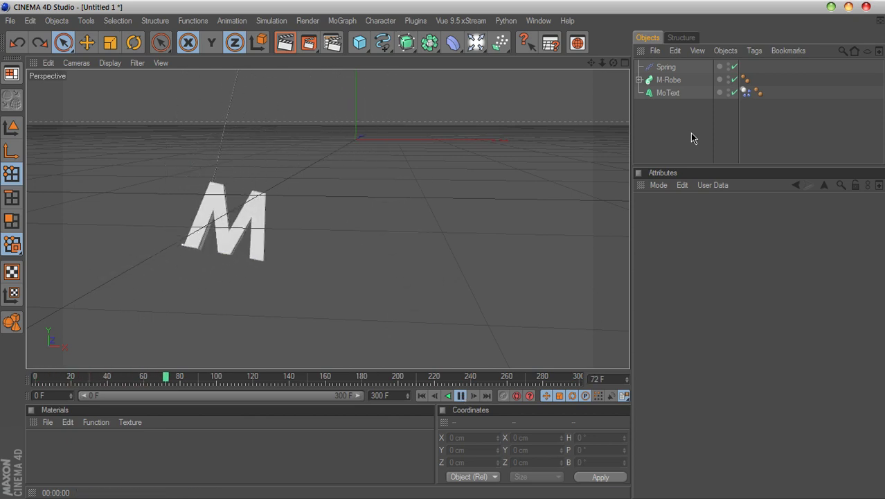
Step: Set the Spring's Damping to 40 % and replay the simulation from the start
left_click(665, 66)
left_click_drag(726, 320, 726, 294)
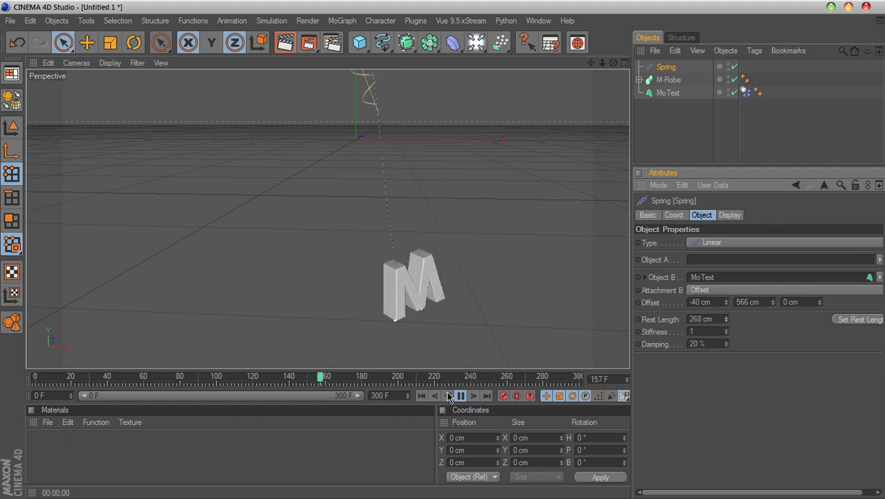
left_click(422, 396)
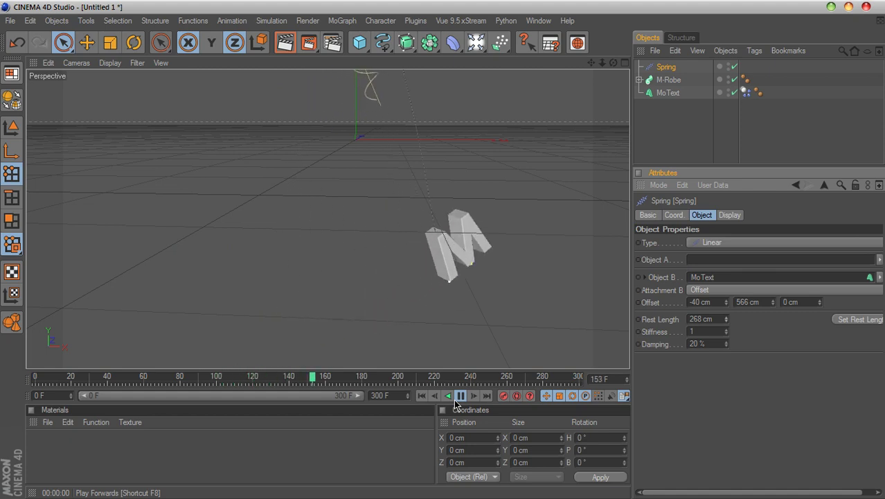
left_click(463, 396)
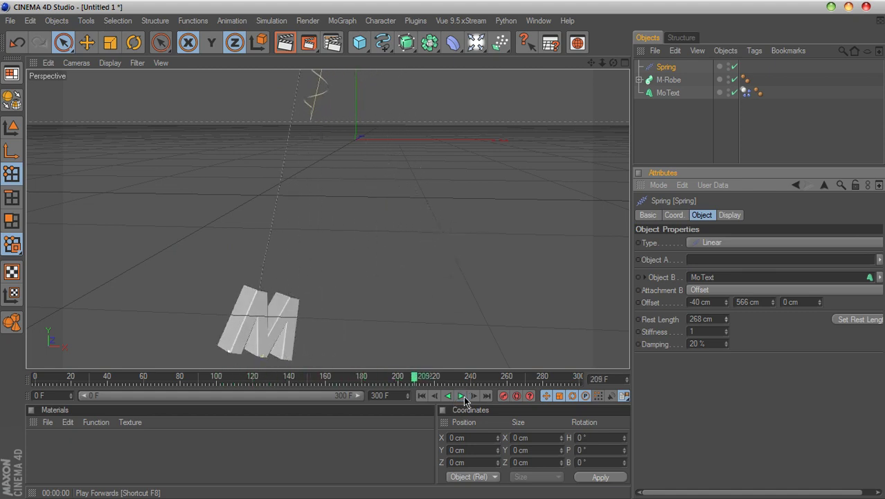
left_click(422, 397)
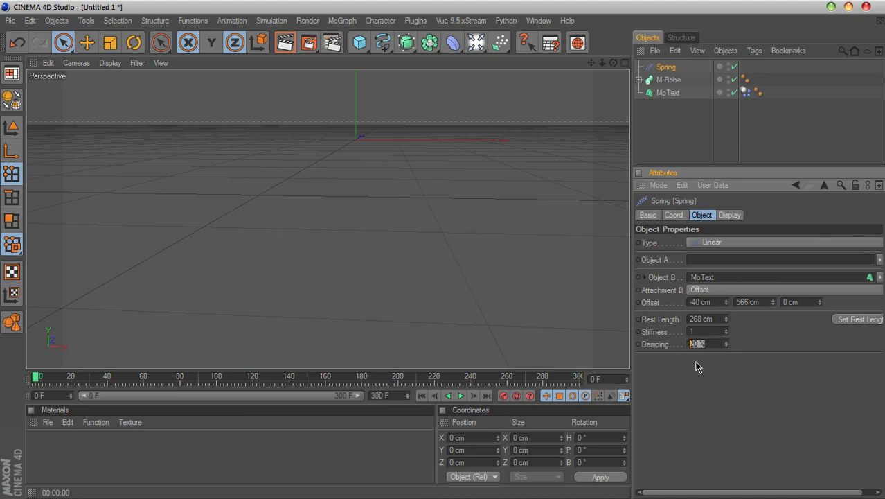
left_click(460, 396)
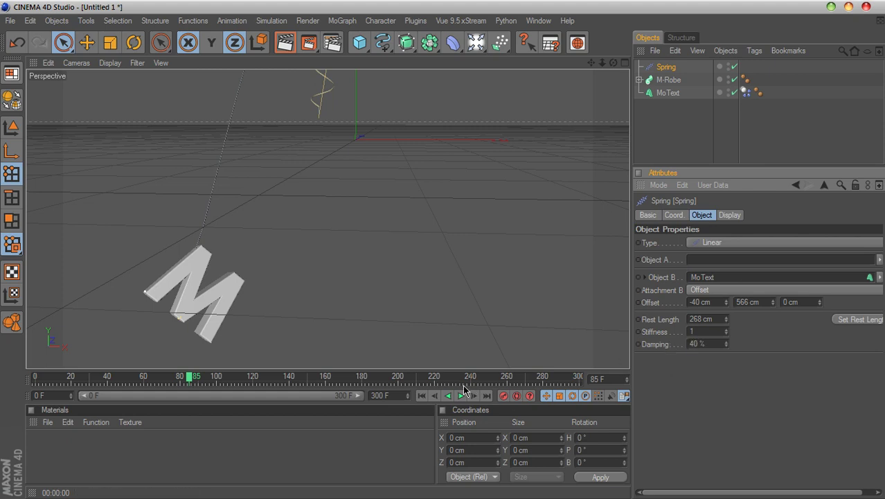
left_click(423, 398)
left_click(461, 398)
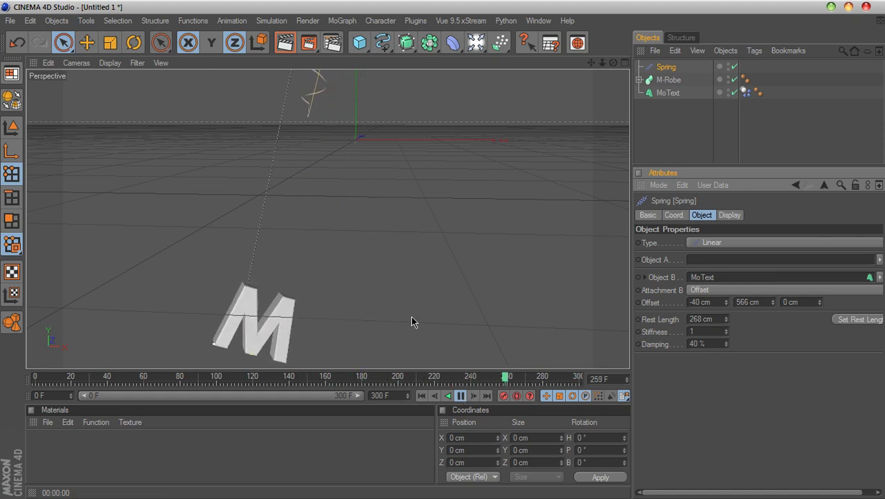
Step: Try the Spring with Stiffness 2 in the simulation, and return the Stiffness to 1
double_click(701, 332)
type("2")
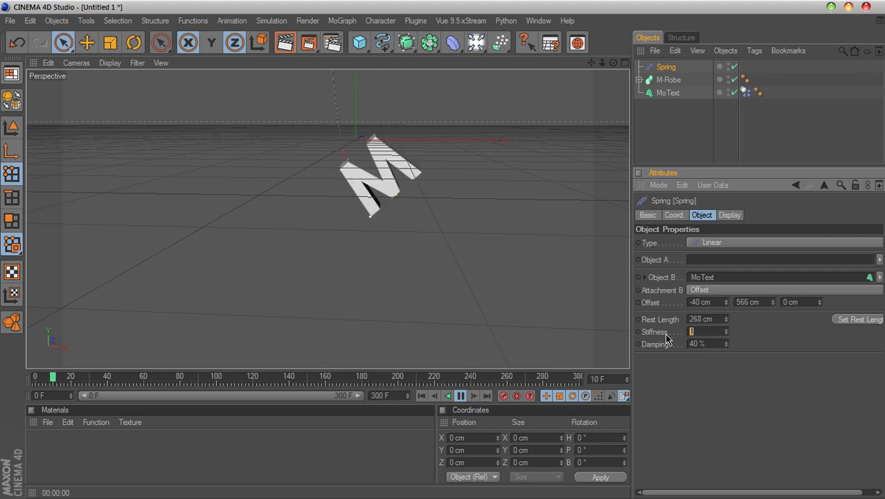
key("Return")
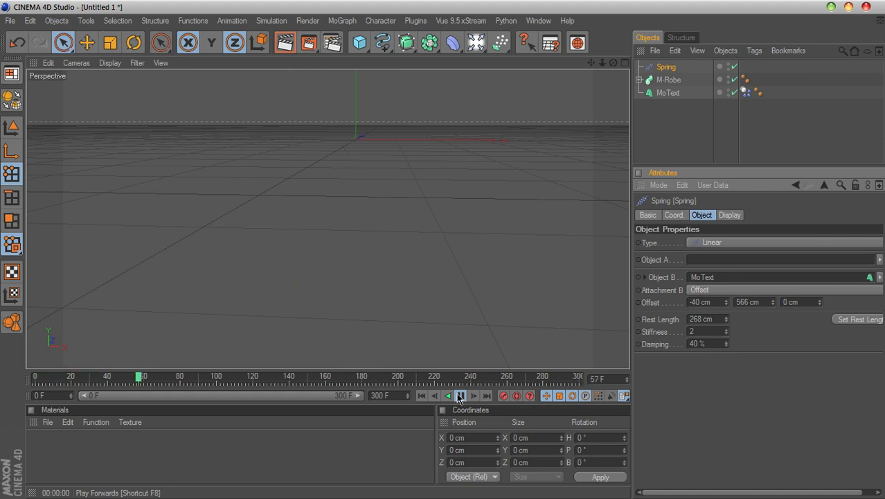
left_click(461, 395)
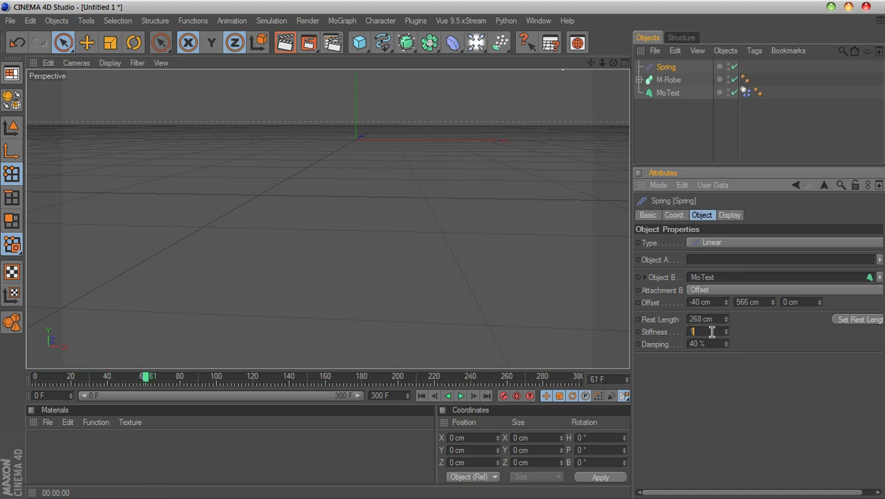
left_click(461, 395)
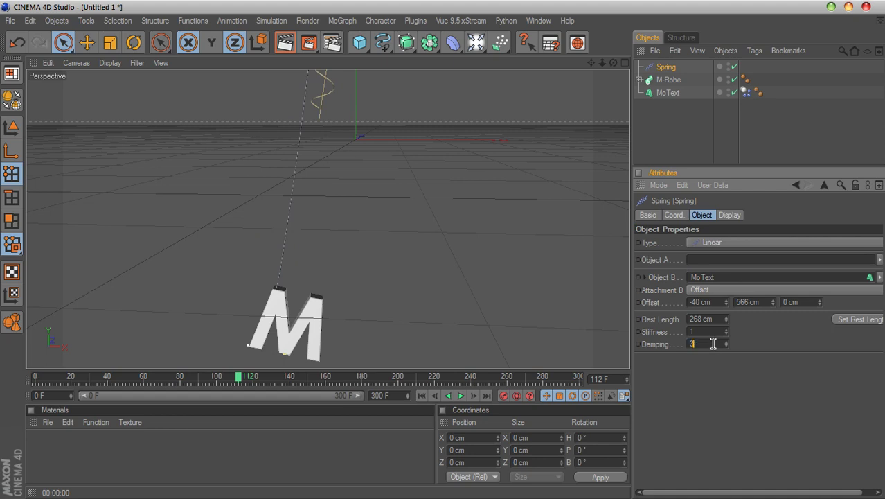
Step: Try the Spring with 30 % Damping and replay the simulation from the first frame
left_click(421, 395)
left_click(461, 395)
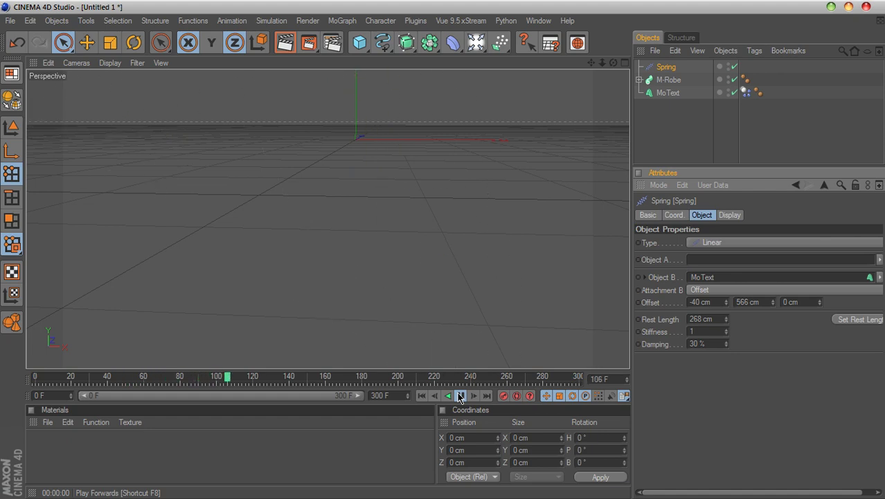
left_click(460, 396)
left_click(460, 399)
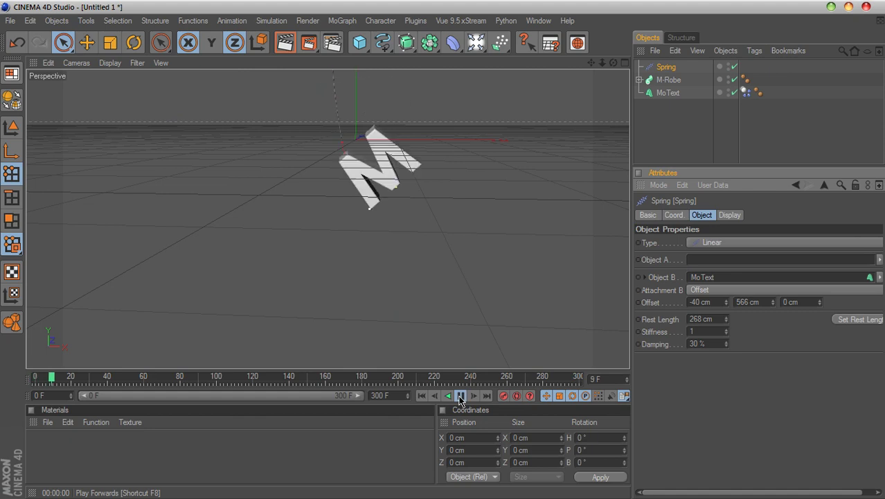
left_click(460, 398)
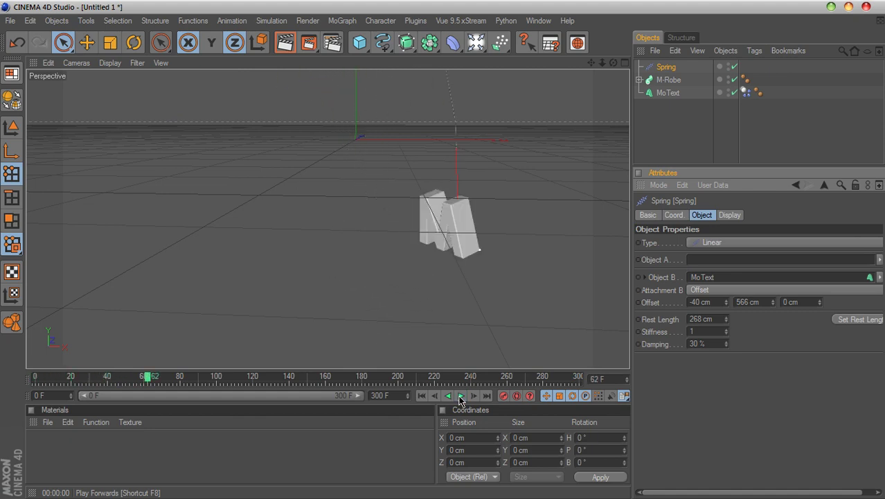
Step: Set the Spring's Damping back to 40 % and check the letter's swing by replaying the simulation
left_click(422, 396)
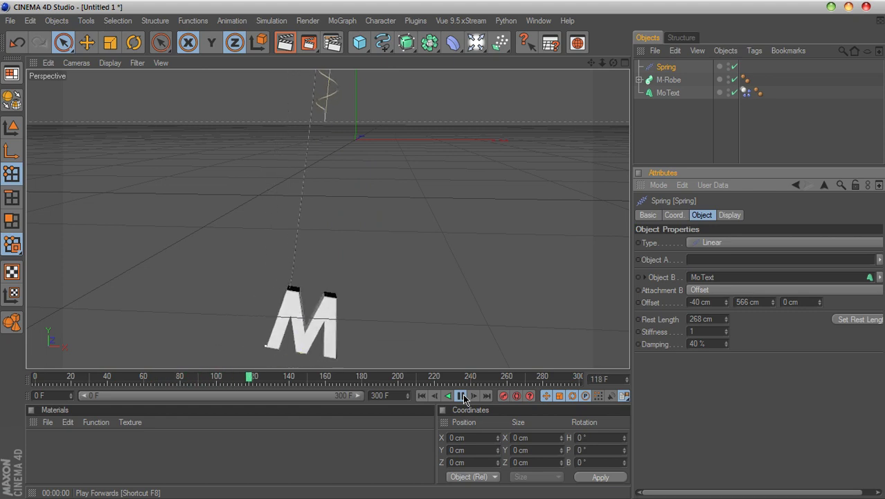
left_click(462, 396)
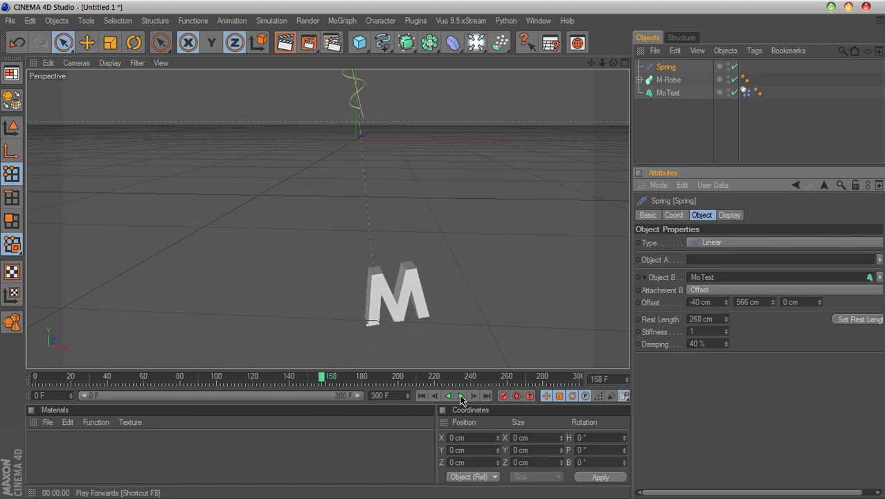
left_click(423, 396)
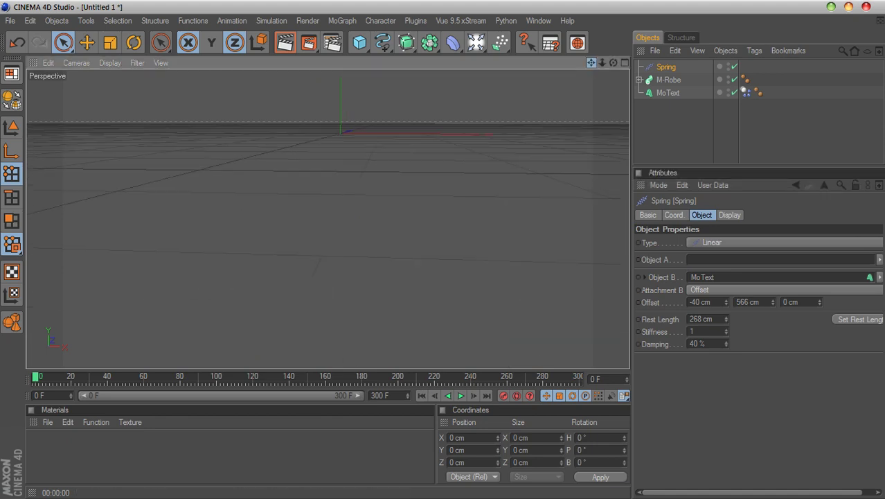
left_click_drag(590, 63, 584, 42)
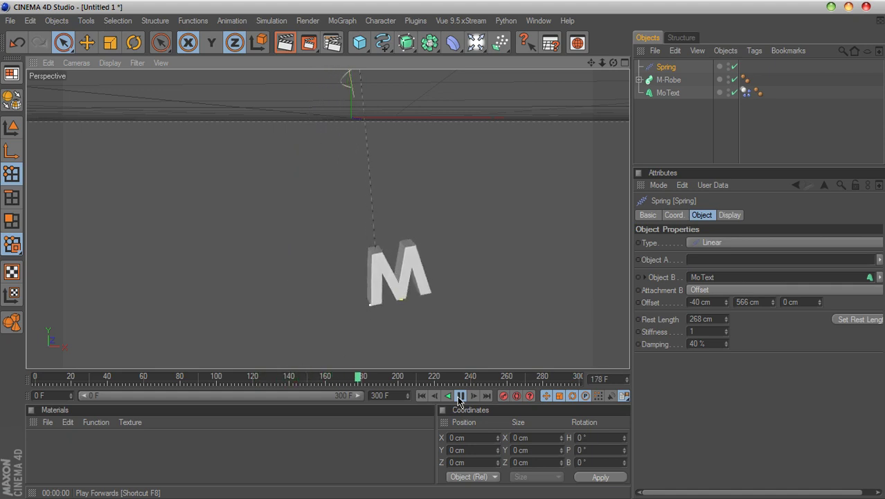
left_click(460, 396)
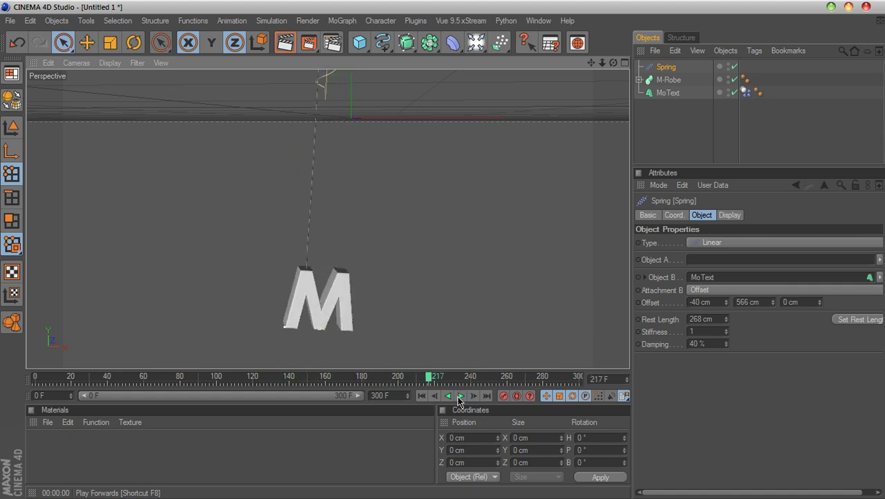
left_click(421, 396)
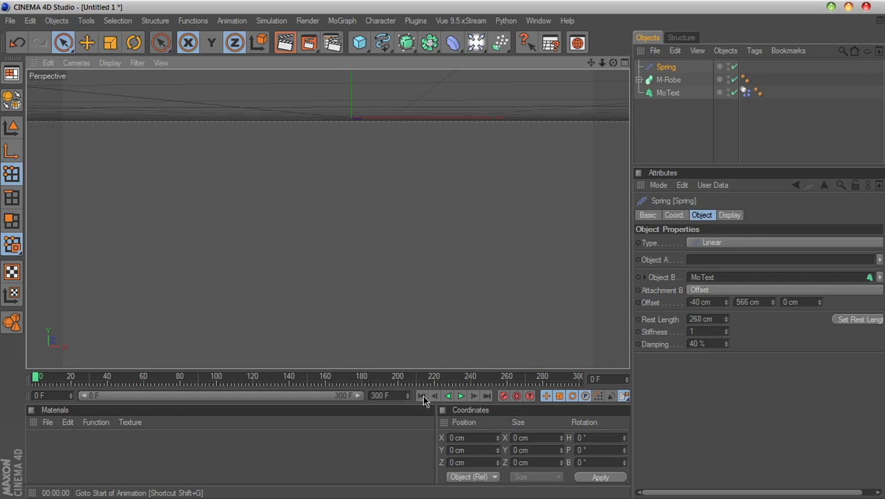
left_click(460, 396)
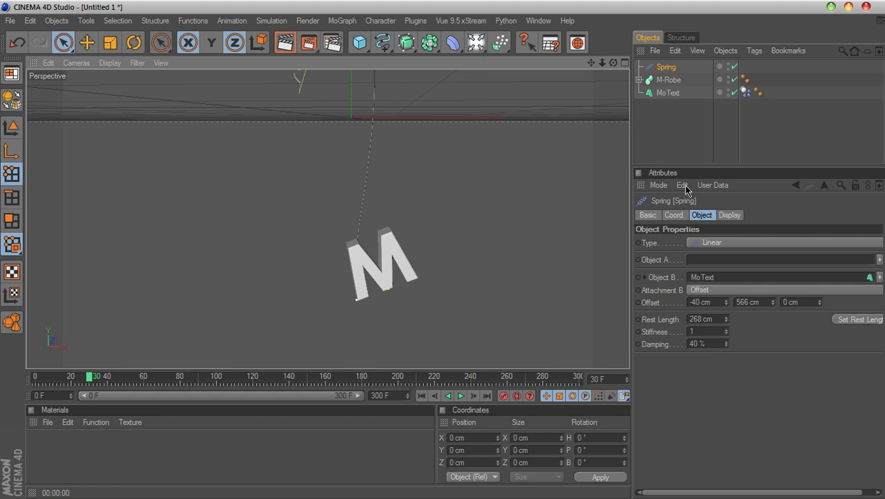
Step: Set Follow Rotation to 10 in the Force settings of MoText's Dynamics Body tag and play the simulation
left_click(669, 95)
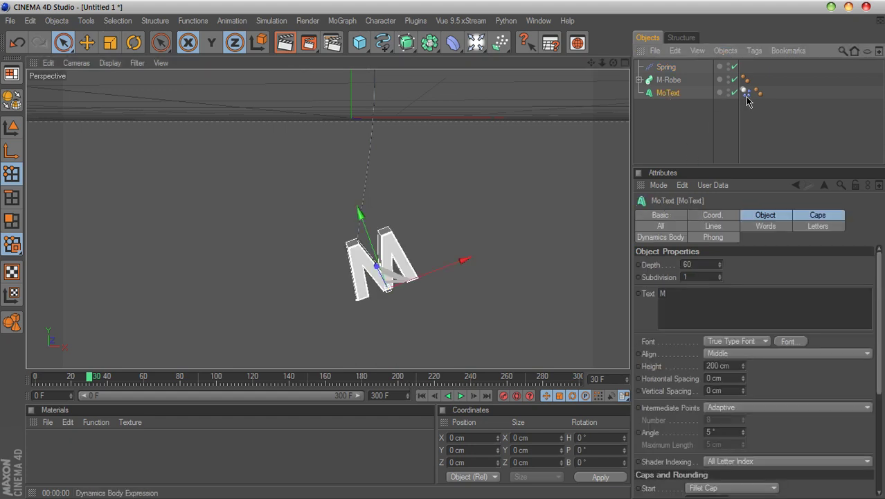
left_click(746, 93)
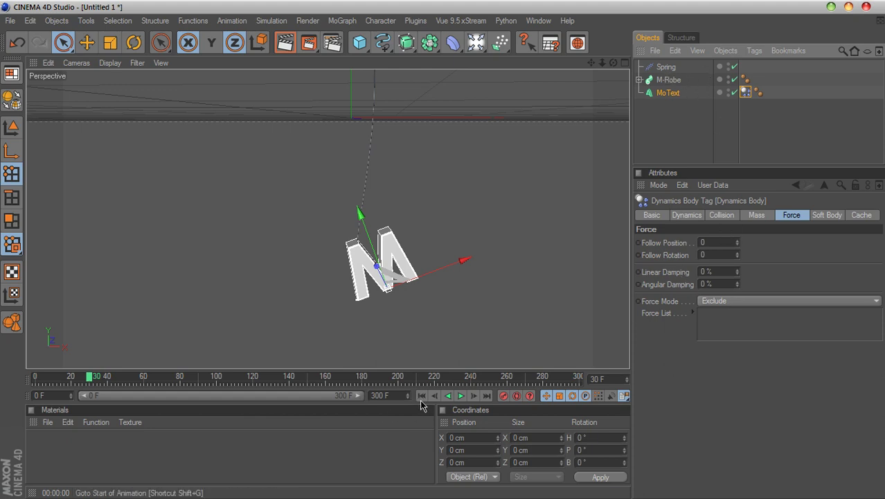
left_click(717, 255)
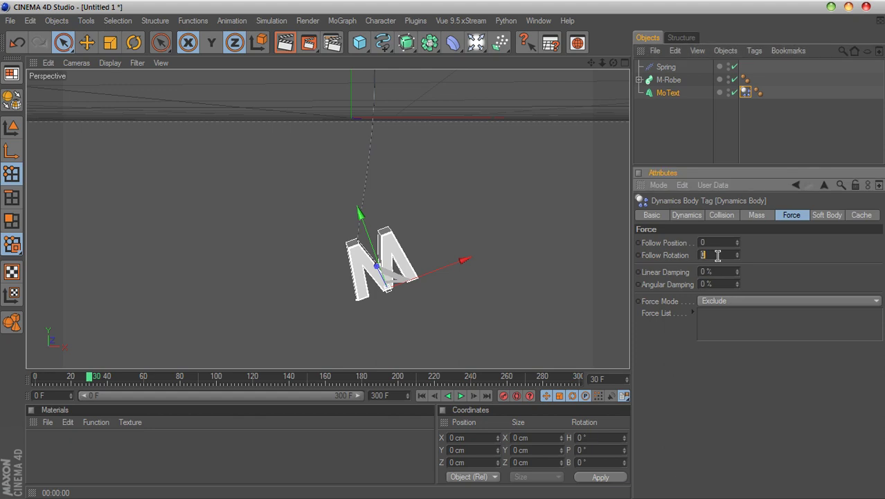
left_click(421, 397)
left_click(462, 397)
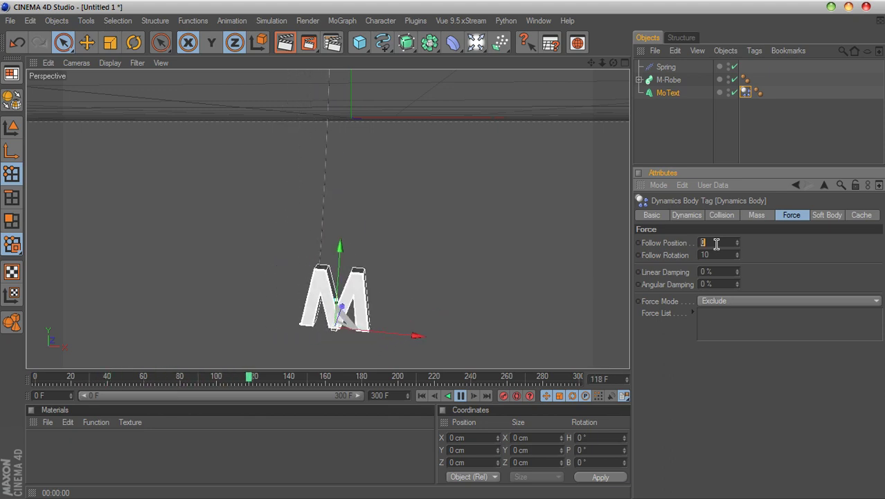
Step: Try a Follow Position of 1 on MoText's Dynamics Body tag and replay the simulation
type("2")
key("Return")
left_click(422, 396)
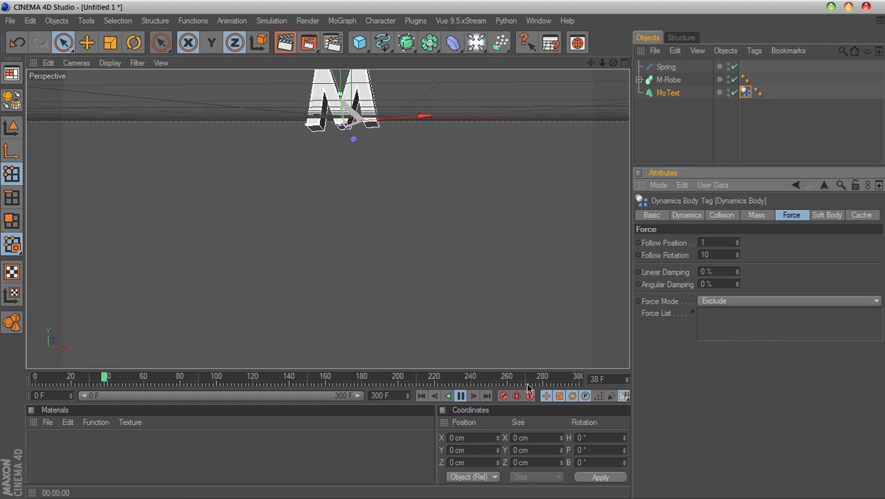
Step: Try a Follow Position of 0.2 on MoText's Dynamics Body tag and replay the simulation from the start
key("BackSpace")
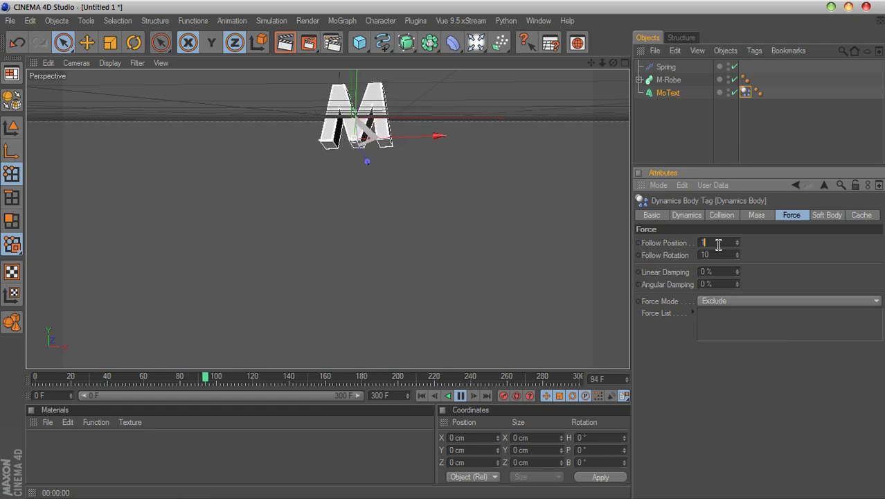
type("0.2")
key("Return")
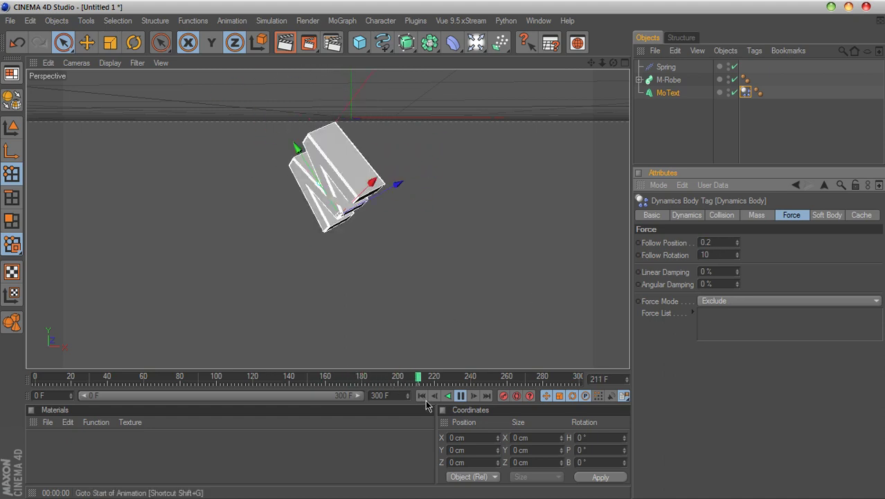
left_click(460, 396)
left_click(421, 396)
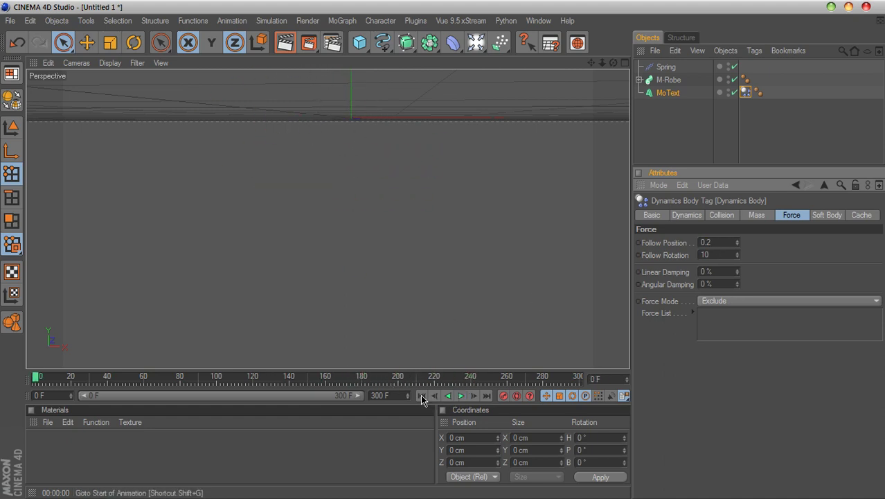
left_click(461, 395)
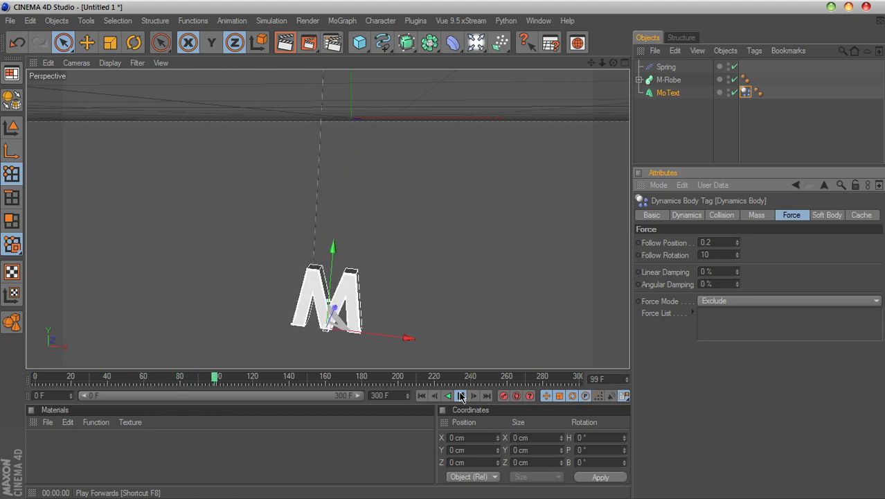
left_click(460, 396)
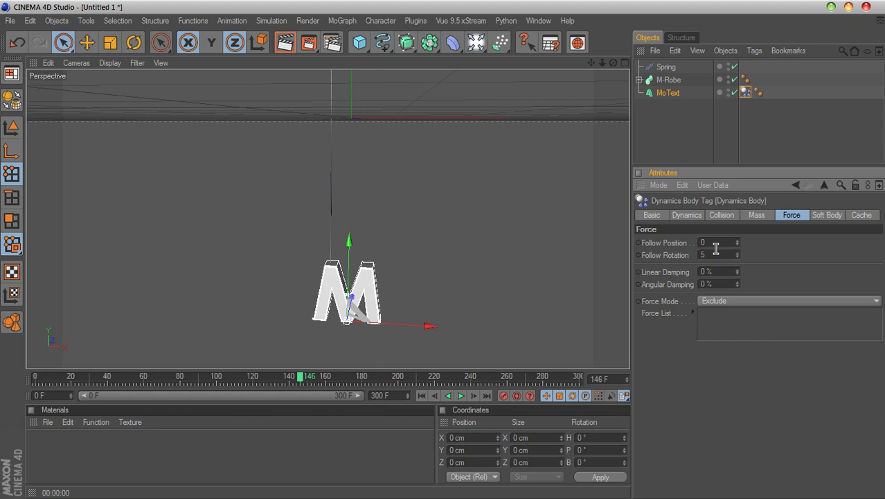
Step: Set the Dynamics Body tag's Follow Position to 0 and Follow Rotation to 5, and test with a replay and a view render
left_click(421, 395)
left_click(461, 395)
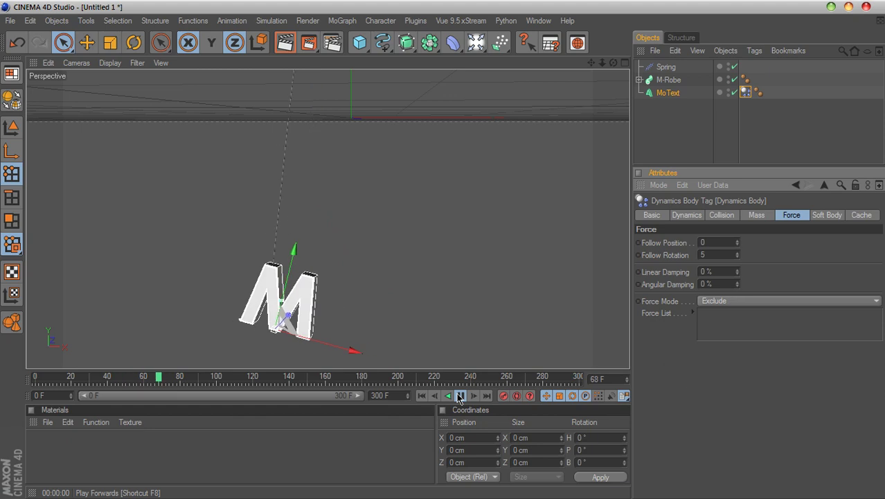
left_click(461, 395)
left_click(284, 43)
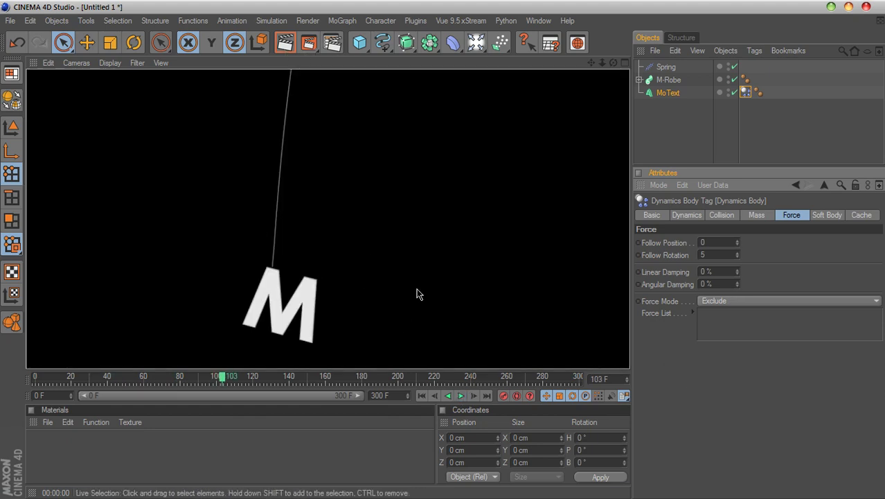
Step: Rewind and save the scene as Dreams.c4d, and play the simulation with nothing selected
left_click(421, 395)
left_click(671, 134)
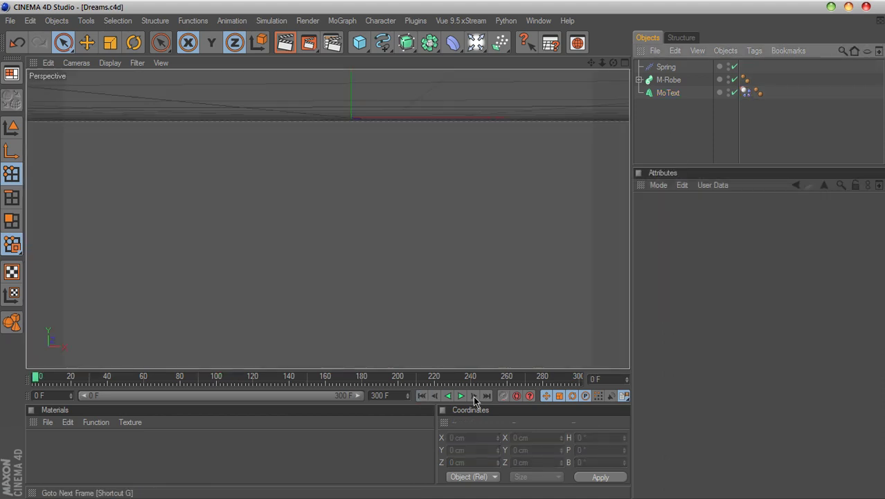
left_click(461, 396)
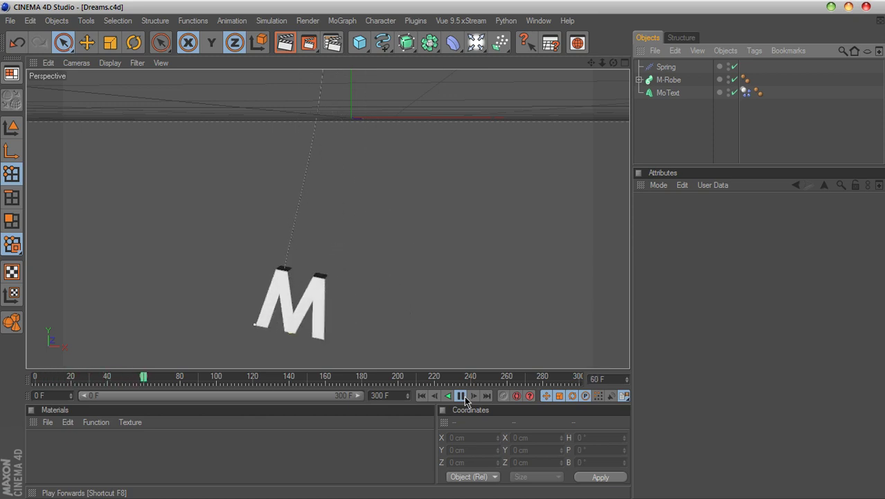
left_click(460, 396)
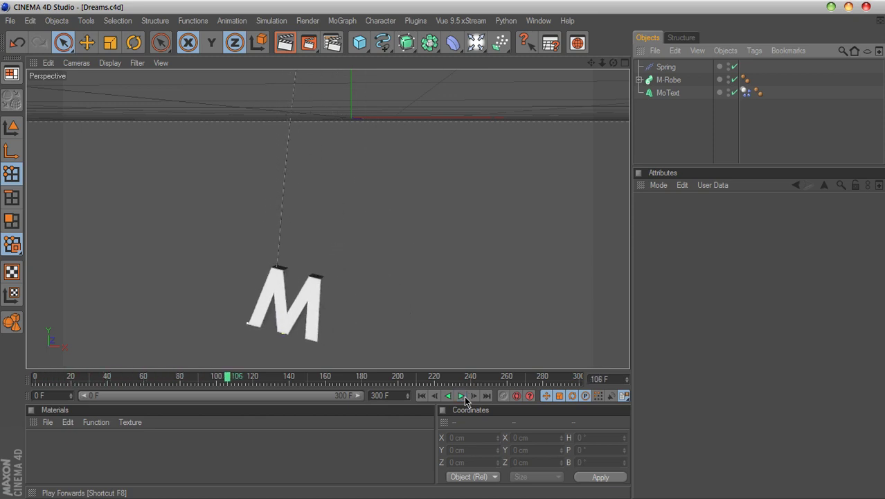